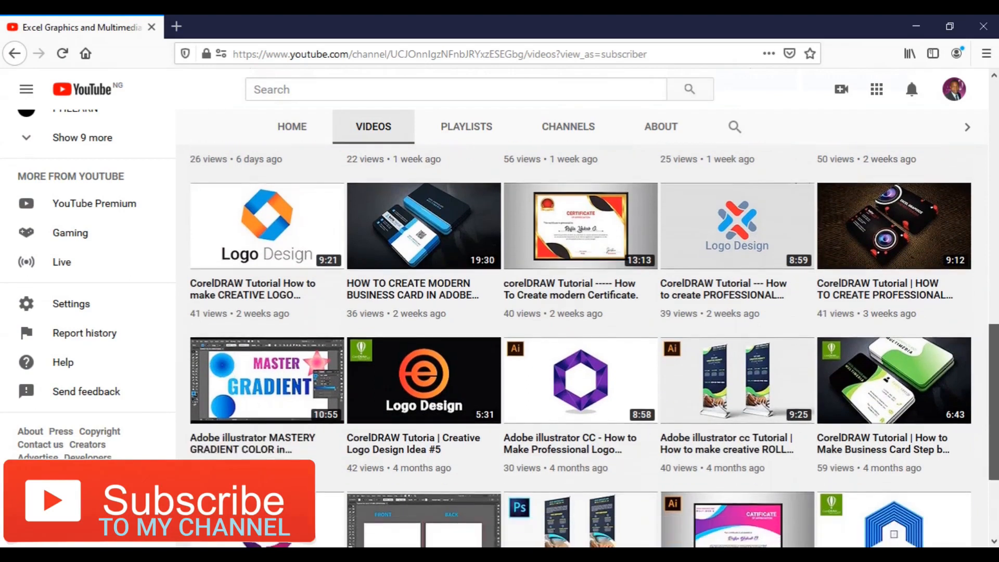
{"action": "scroll", "coordinate": [594, 346], "scroll_direction": "up", "scroll_amount": 1}
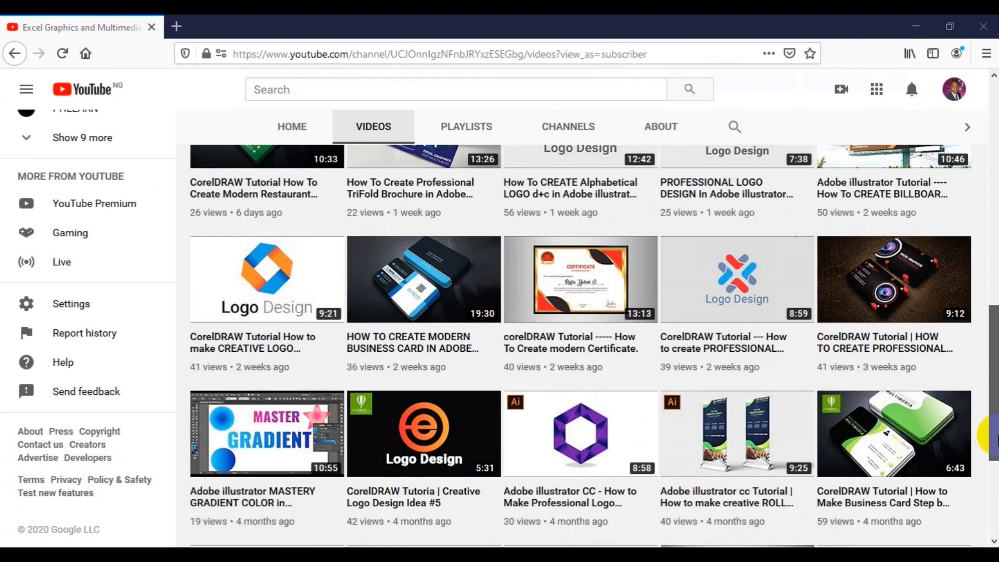
{"action": "left_click_drag", "start_coordinate": [998, 435], "coordinate": [997, 328]}
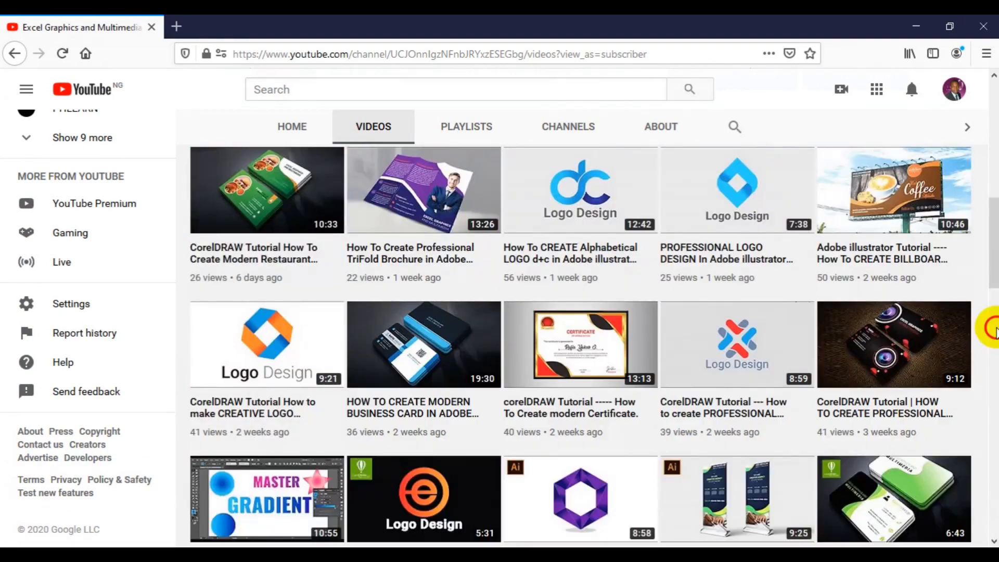
{"action": "left_click_drag", "start_coordinate": [995, 232], "coordinate": [995, 181]}
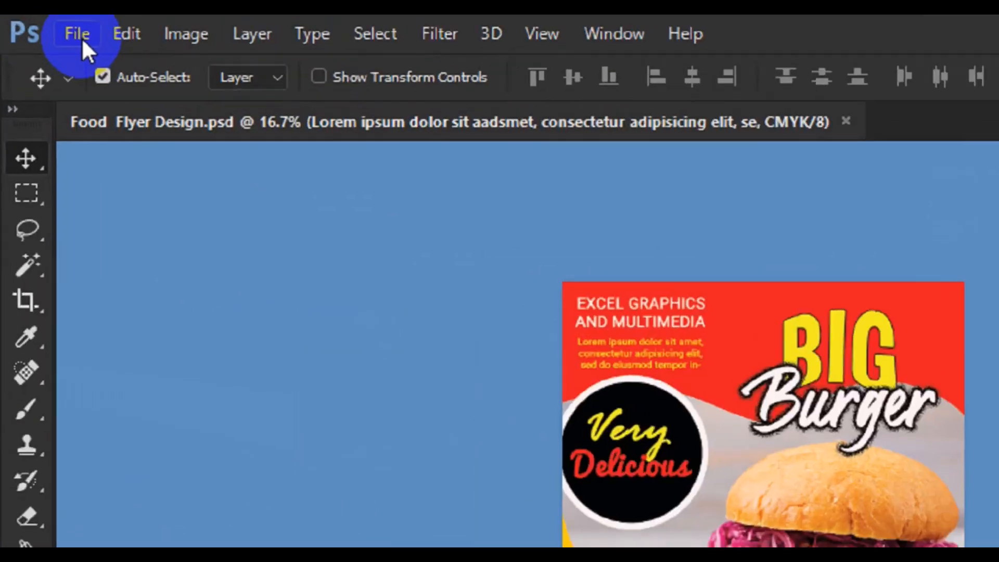
Step: Start a new document in Photoshop and name it Restaurant Flyer Design
{"action": "left_click", "coordinate": [78, 35]}
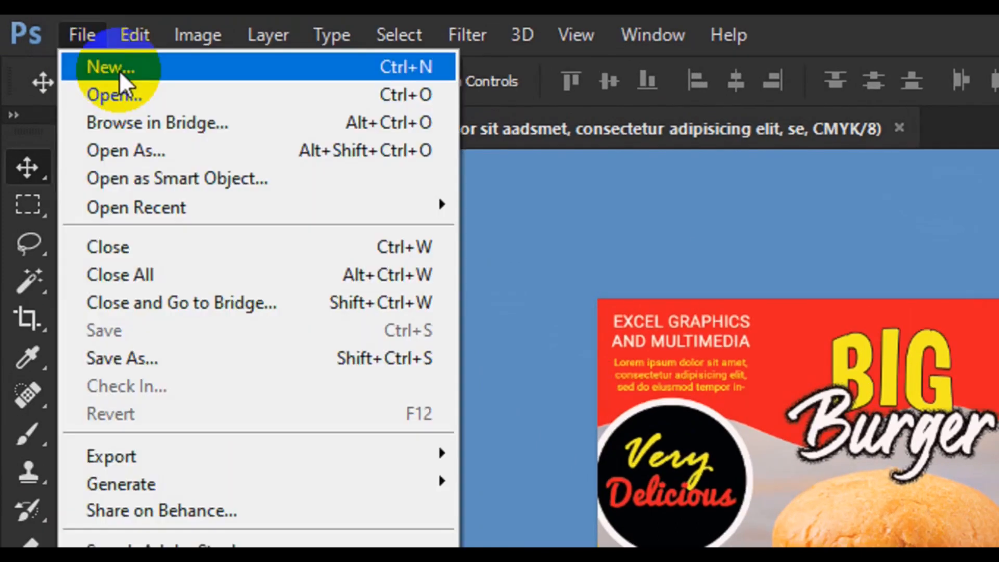
{"action": "left_click", "coordinate": [122, 77]}
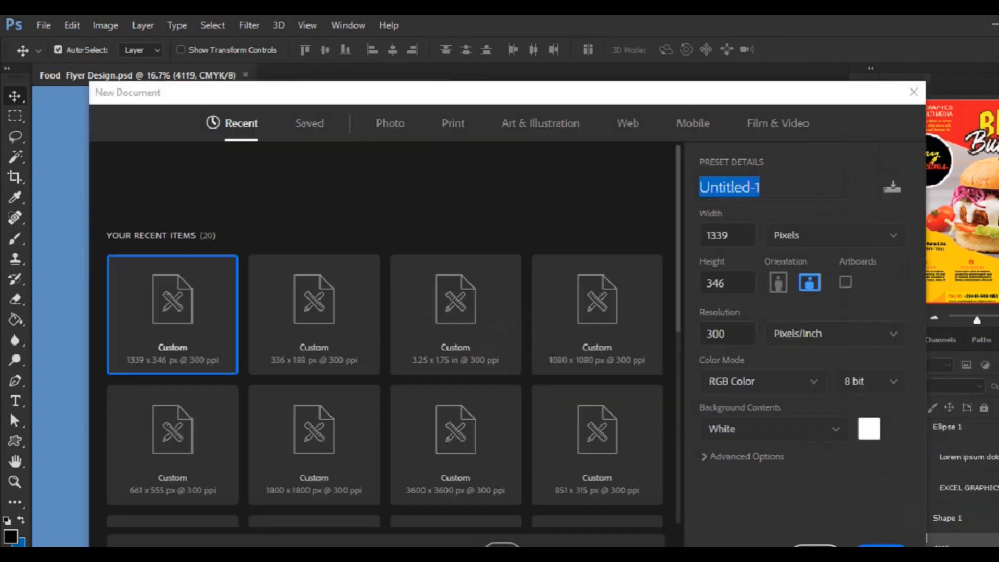
{"action": "left_click", "coordinate": [814, 185]}
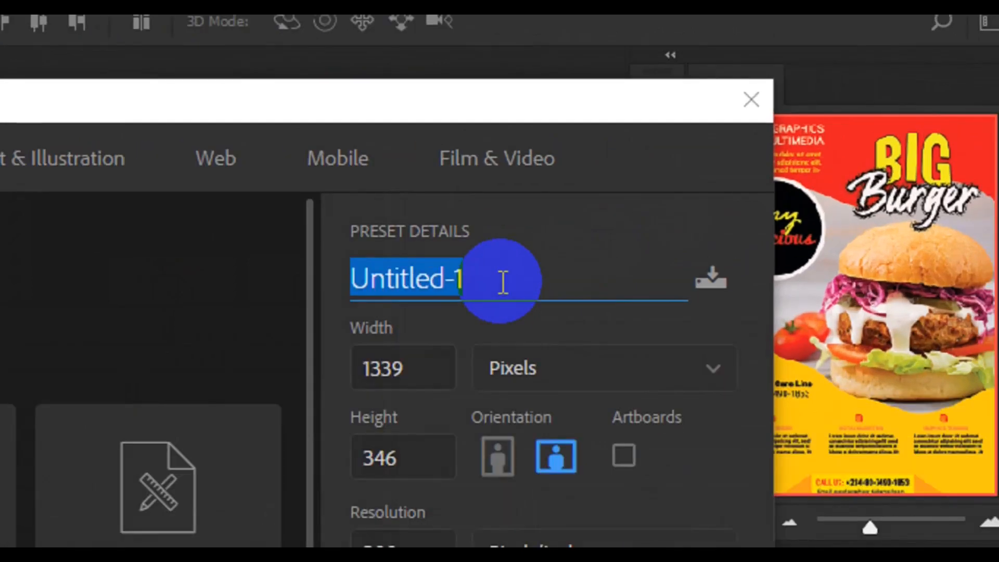
{"action": "type", "text": "R"}
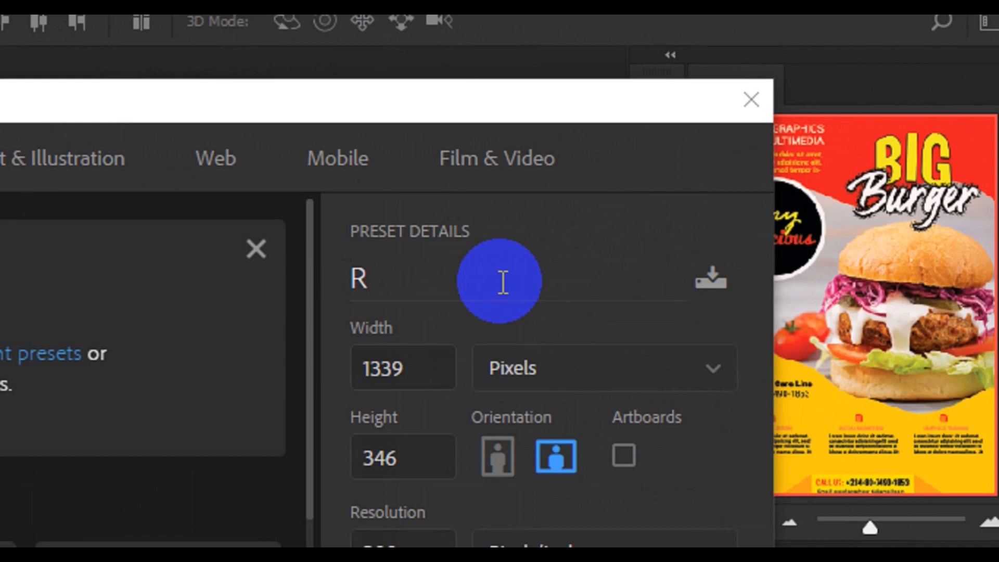
{"action": "double_click", "coordinate": [482, 282]}
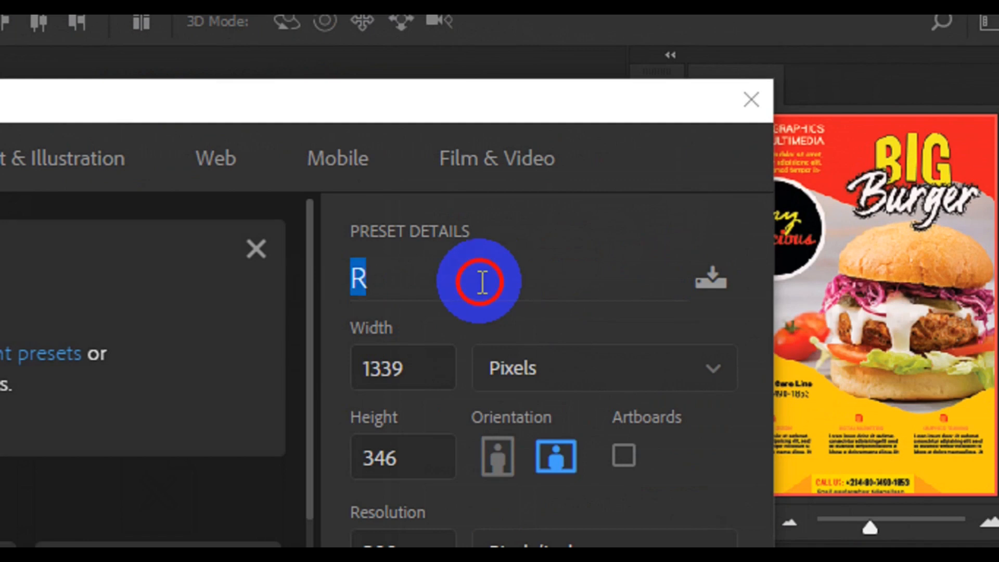
{"action": "left_click", "coordinate": [482, 282]}
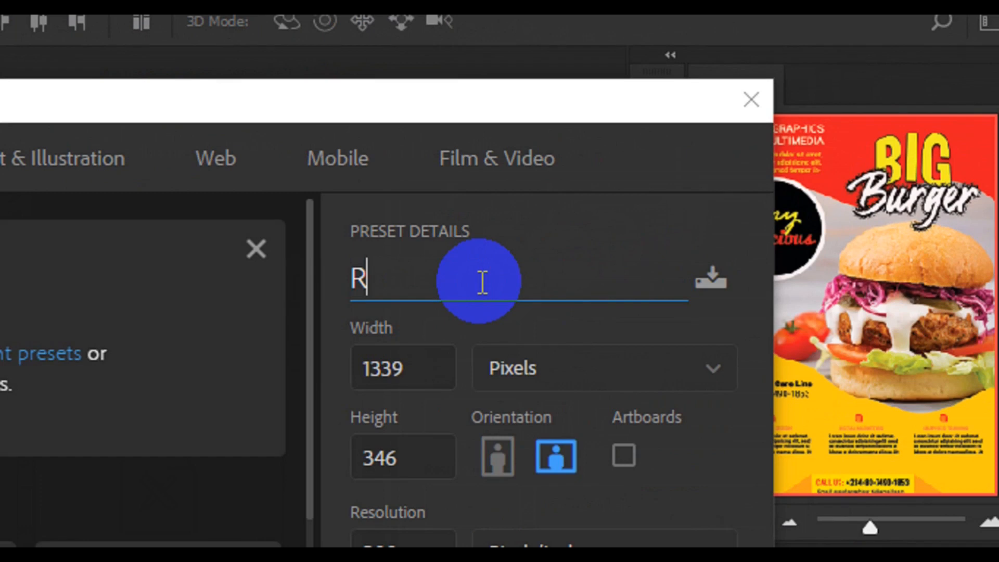
{"action": "double_click", "coordinate": [483, 283]}
{"action": "type", "text": "e"}
{"action": "key", "text": "BackSpace"}
{"action": "type", "text": "Res"}
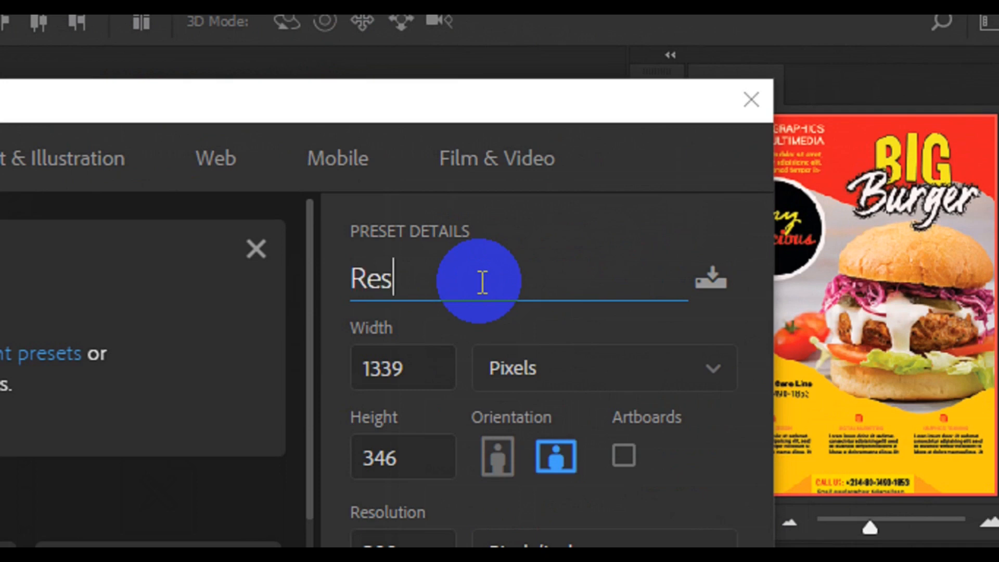
{"action": "type", "text": "tau"}
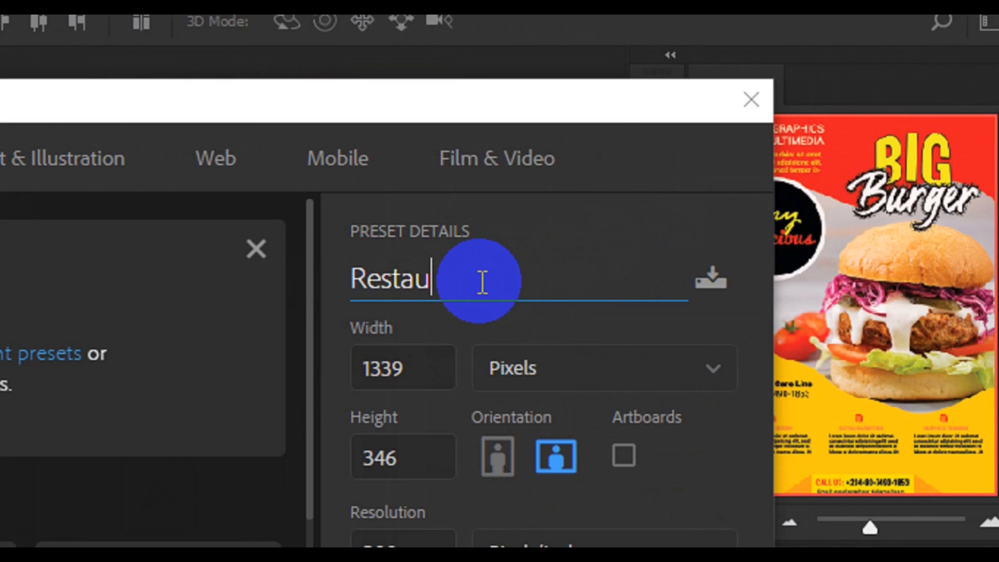
{"action": "type", "text": "rant Flyr"}
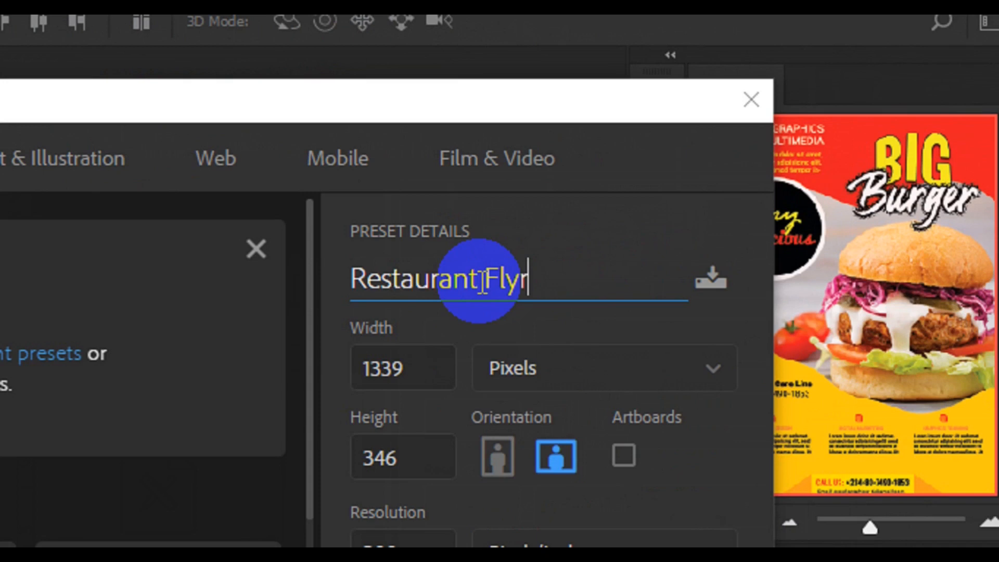
{"action": "key", "text": "BackSpace"}
{"action": "type", "text": "er De"}
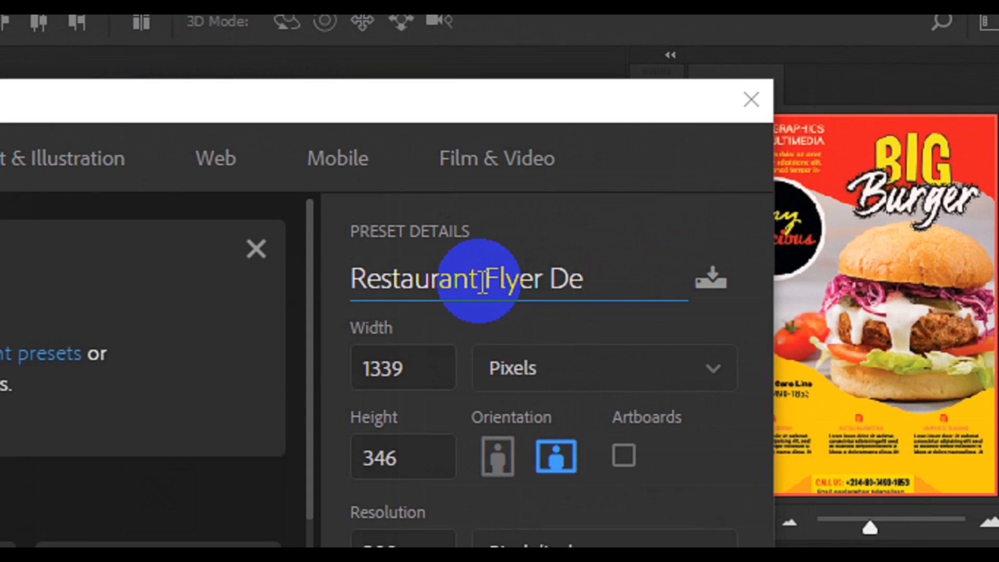
{"action": "type", "text": "si"}
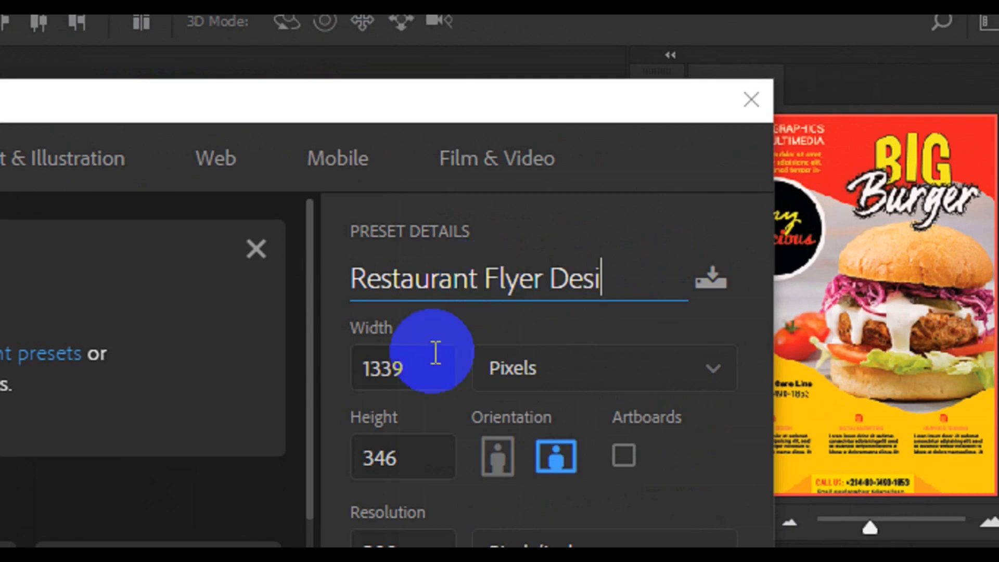
{"action": "left_click", "coordinate": [420, 373]}
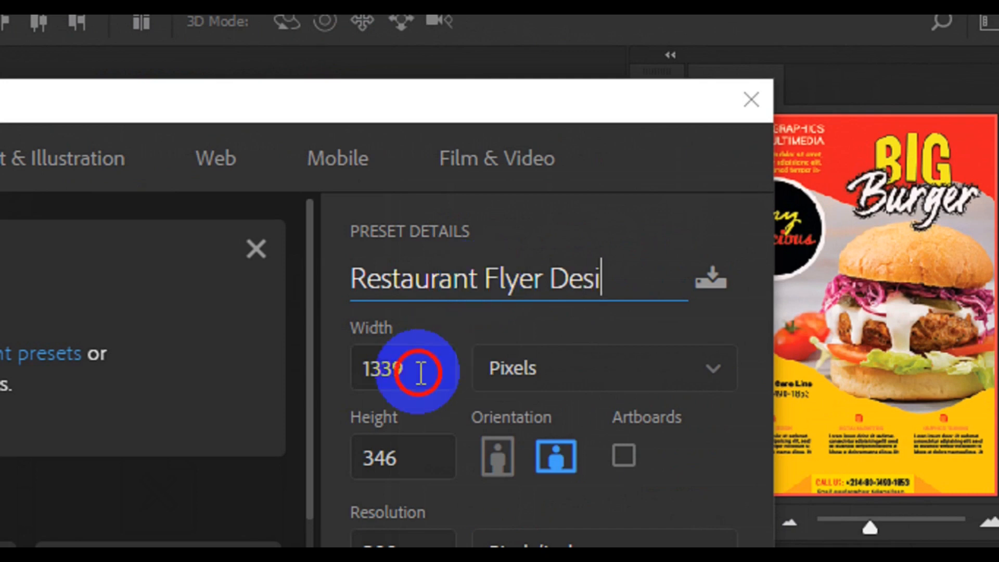
{"action": "type", "text": "gn"}
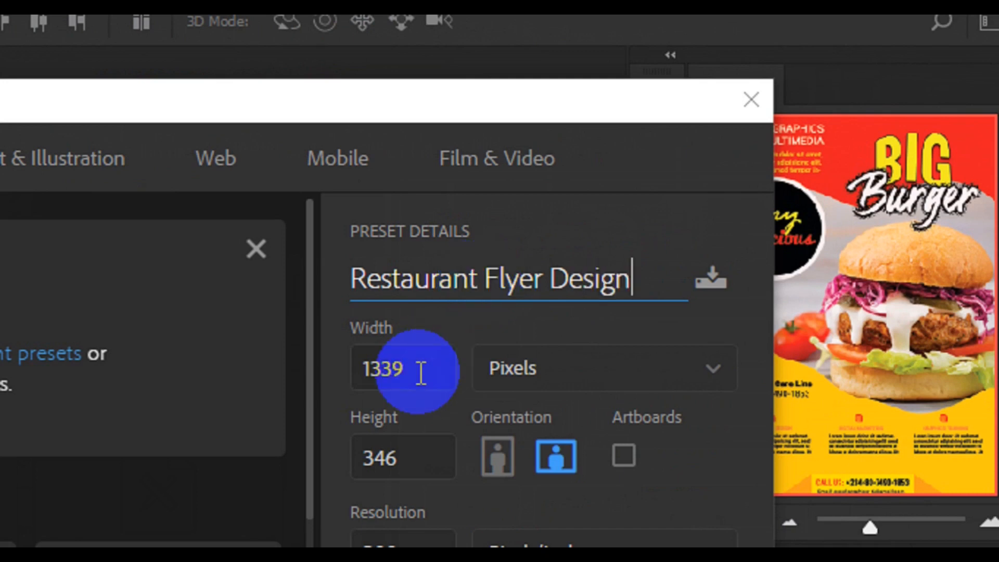
Step: Set the new document's width to 1748 pixels and its height to 2480 pixels
{"action": "left_click", "coordinate": [421, 373]}
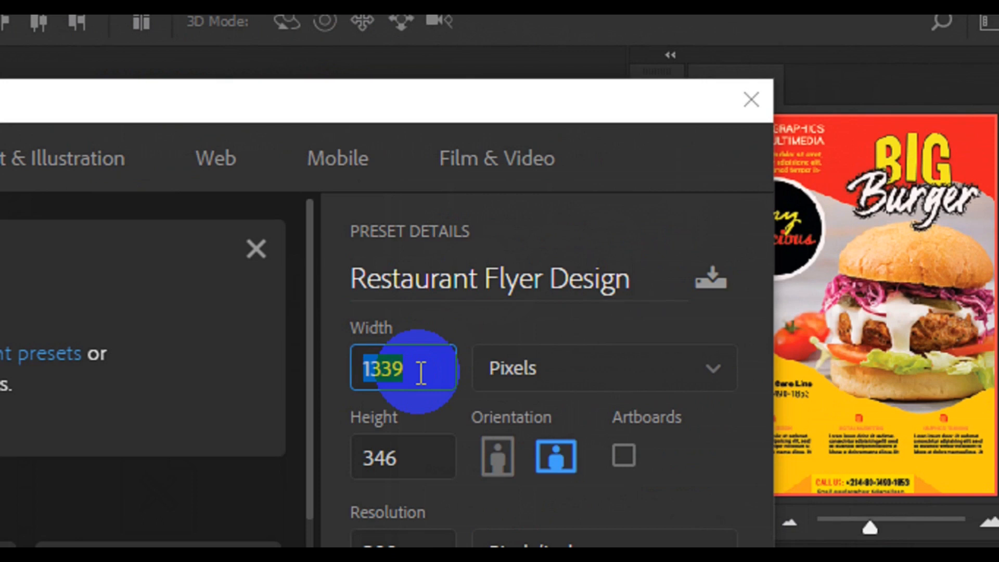
{"action": "type", "text": "17"}
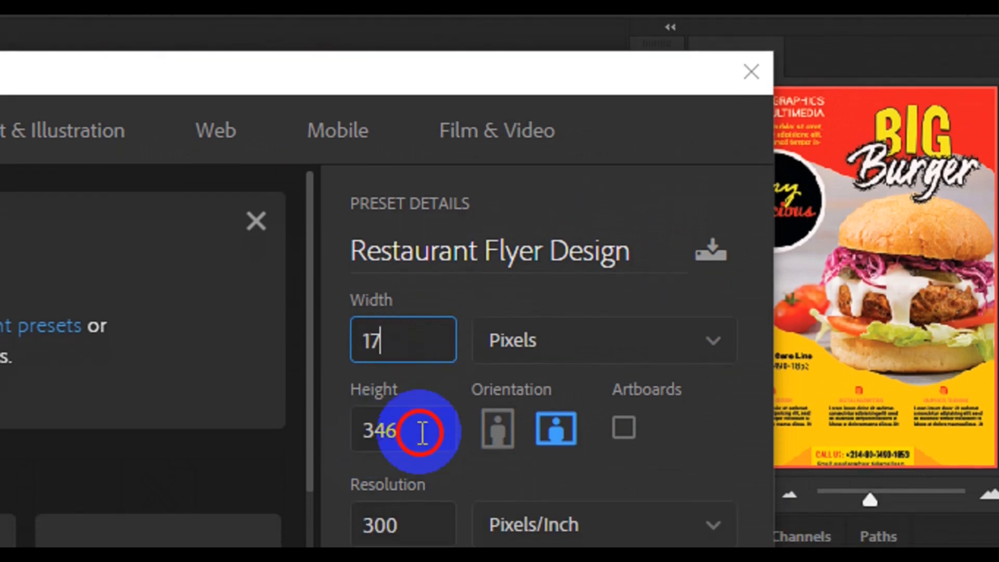
{"action": "type", "text": "48"}
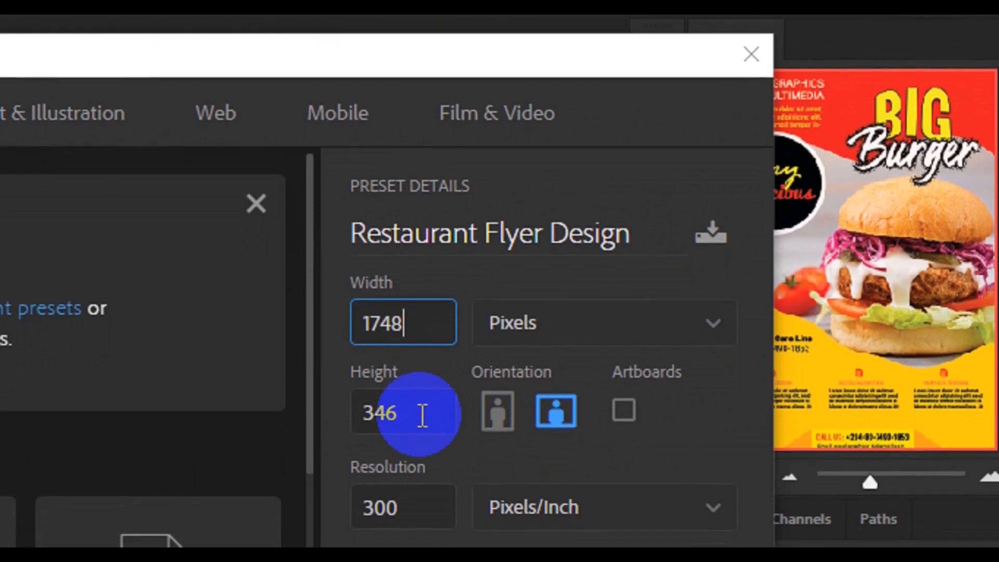
{"action": "left_click", "coordinate": [423, 416]}
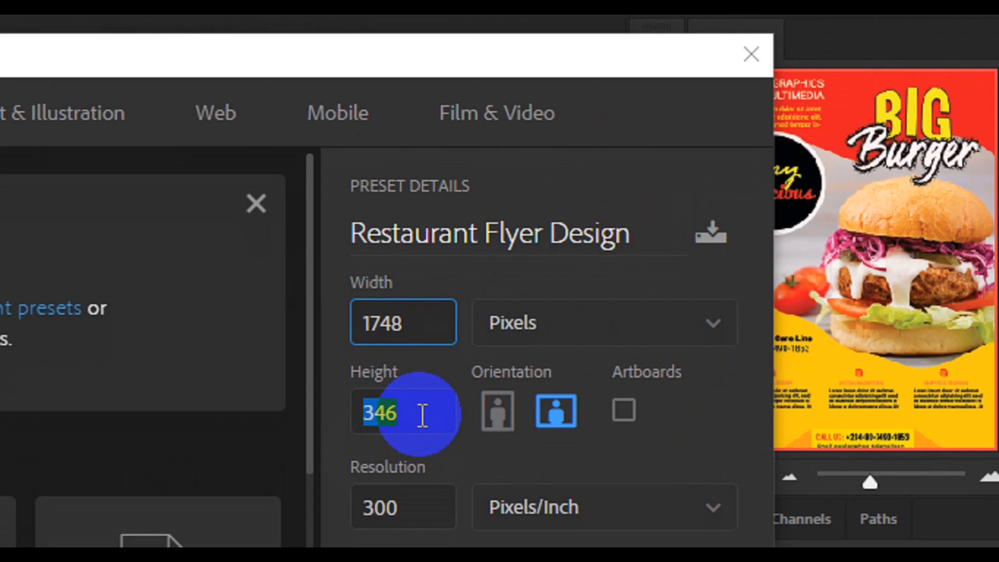
{"action": "type", "text": "248"}
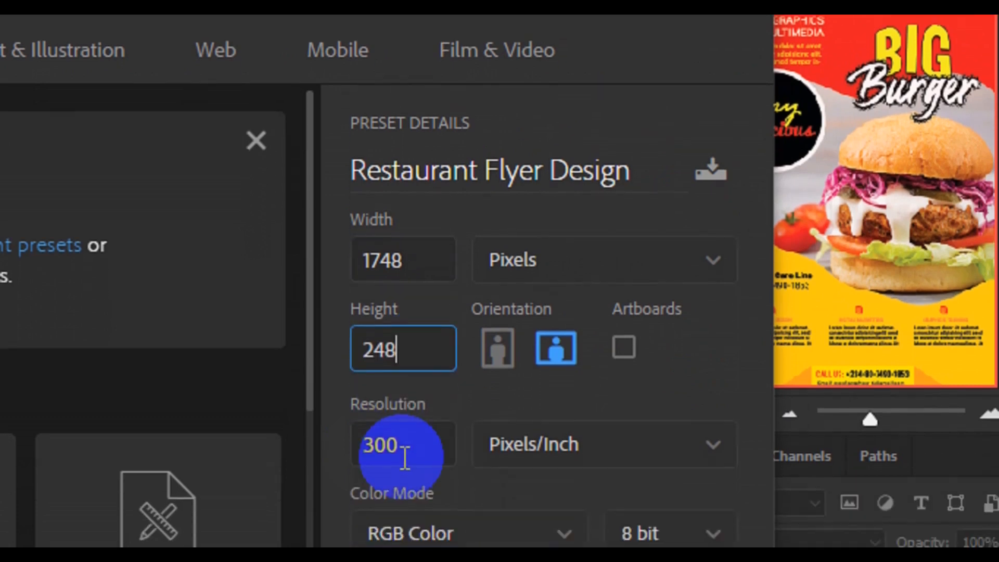
{"action": "type", "text": "0"}
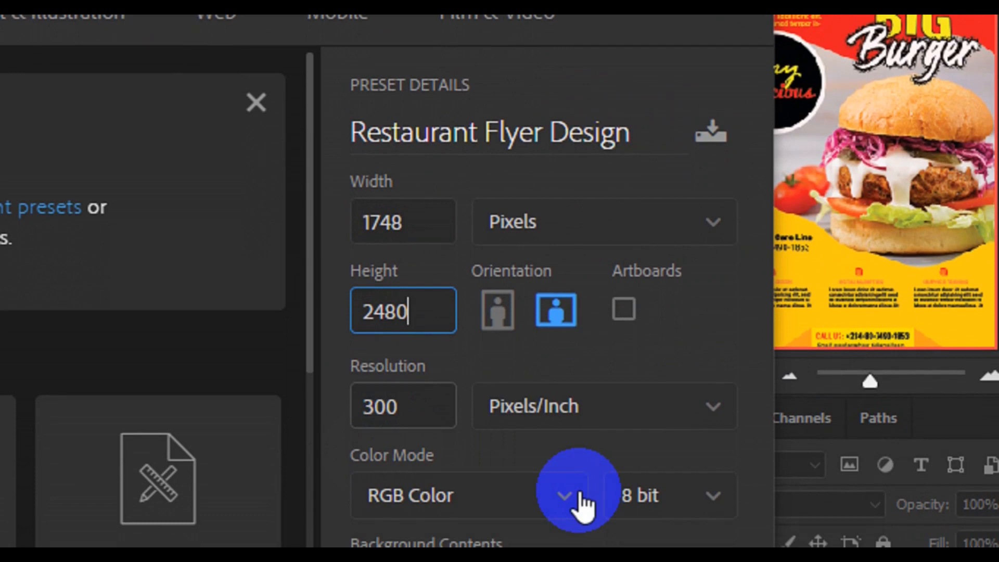
Step: Set the color mode to CMYK Color and create the document
{"action": "left_click", "coordinate": [572, 494]}
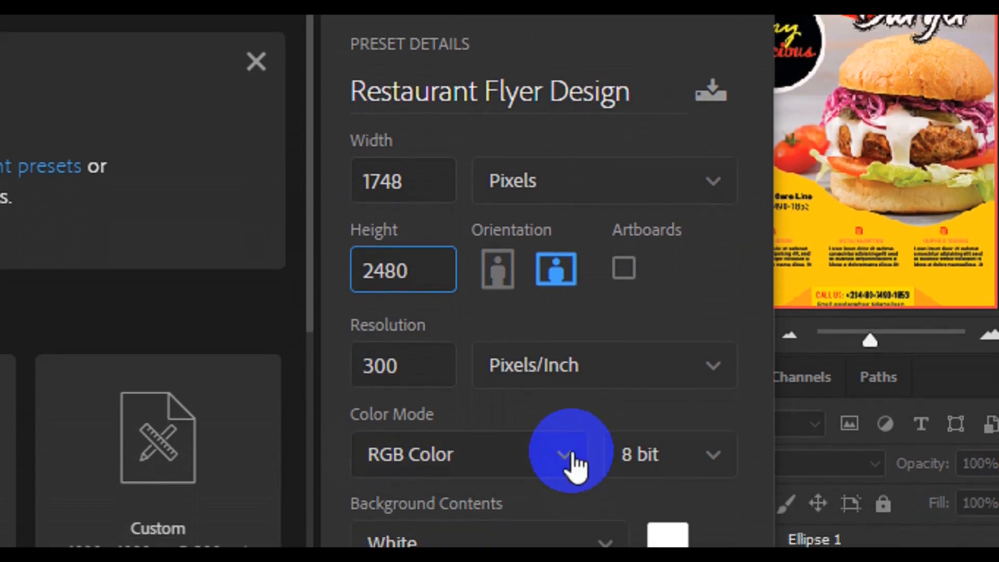
{"action": "left_click", "coordinate": [572, 440]}
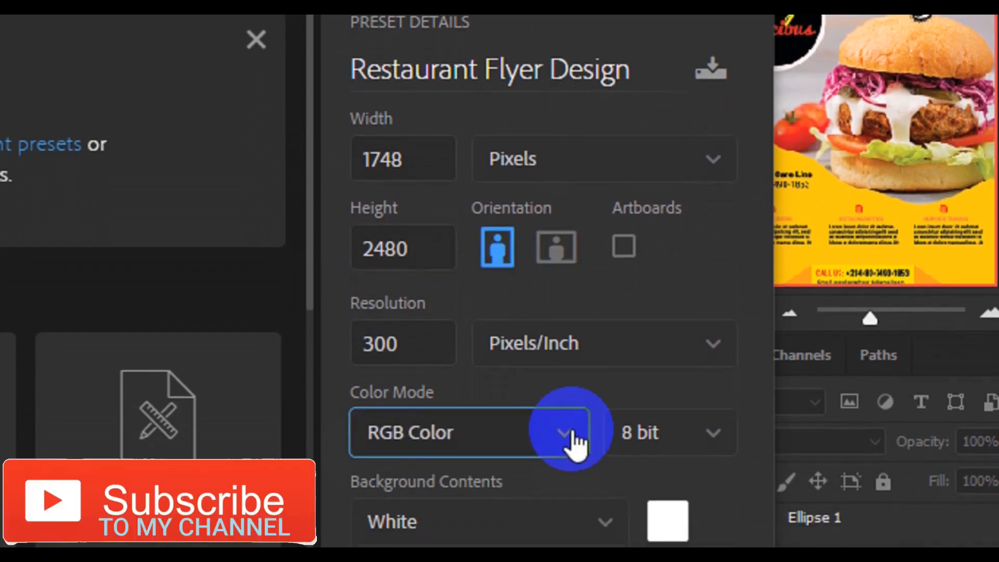
{"action": "left_click", "coordinate": [573, 433]}
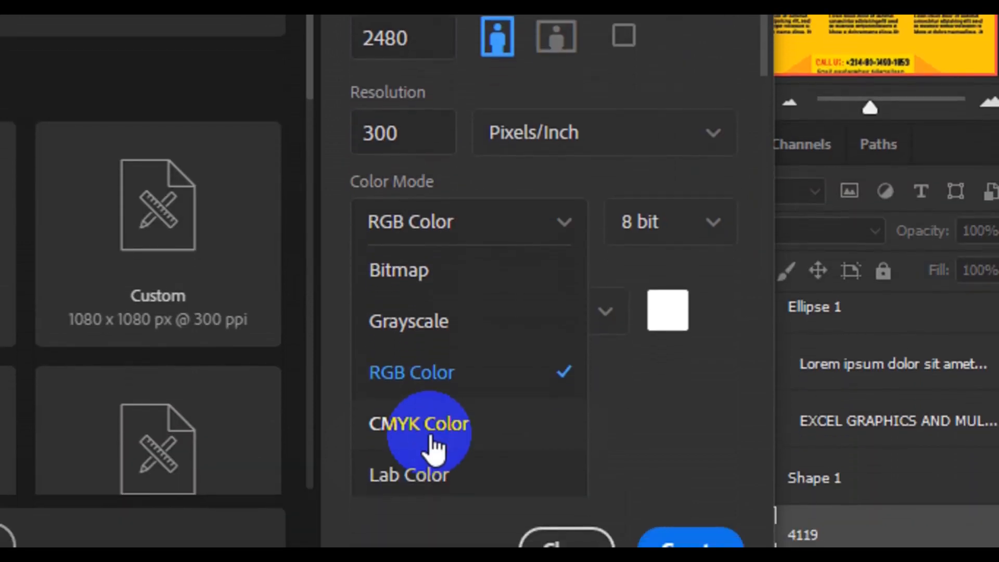
{"action": "left_click", "coordinate": [710, 516]}
{"action": "left_click", "coordinate": [708, 504]}
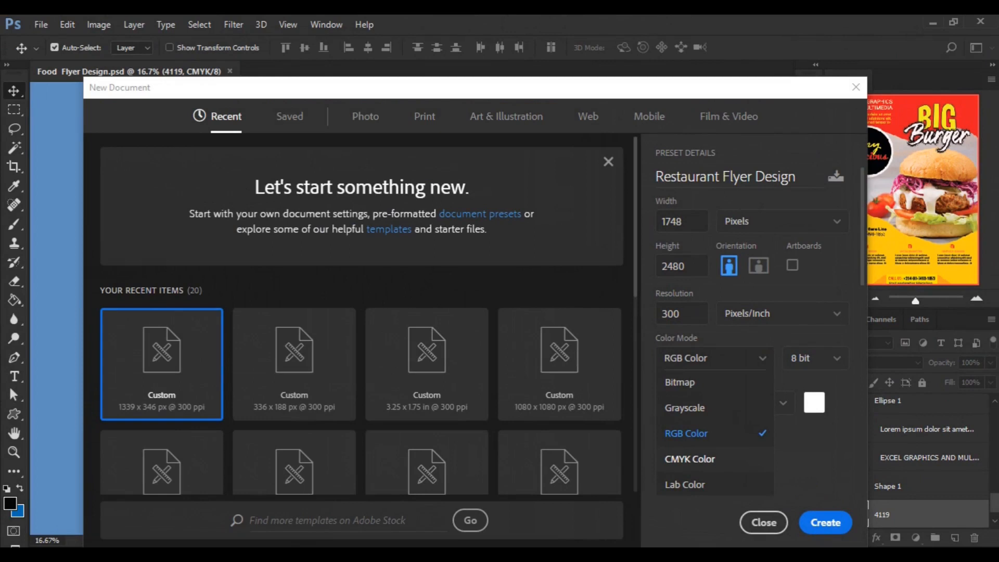
{"action": "left_click", "coordinate": [690, 459]}
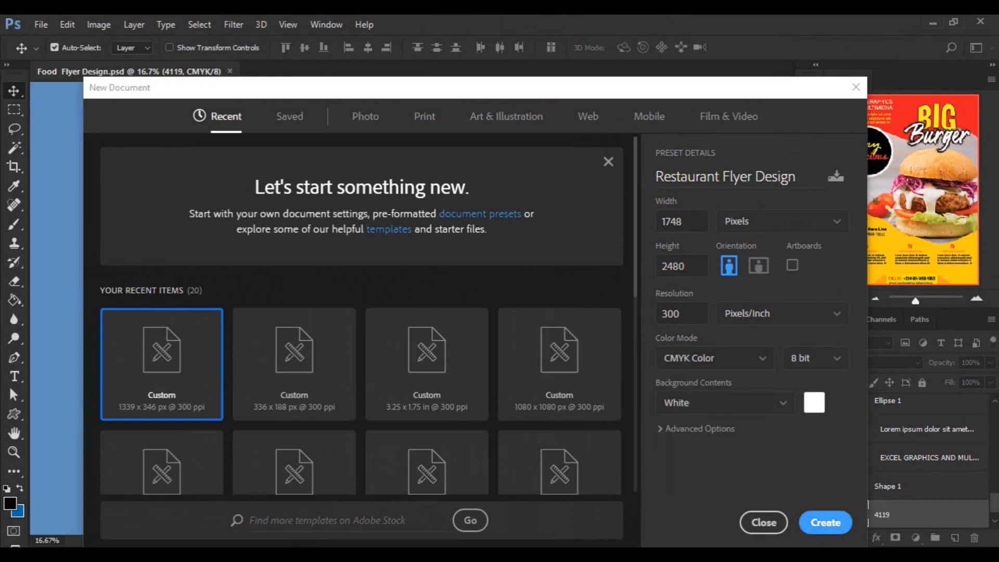
{"action": "left_click", "coordinate": [828, 523]}
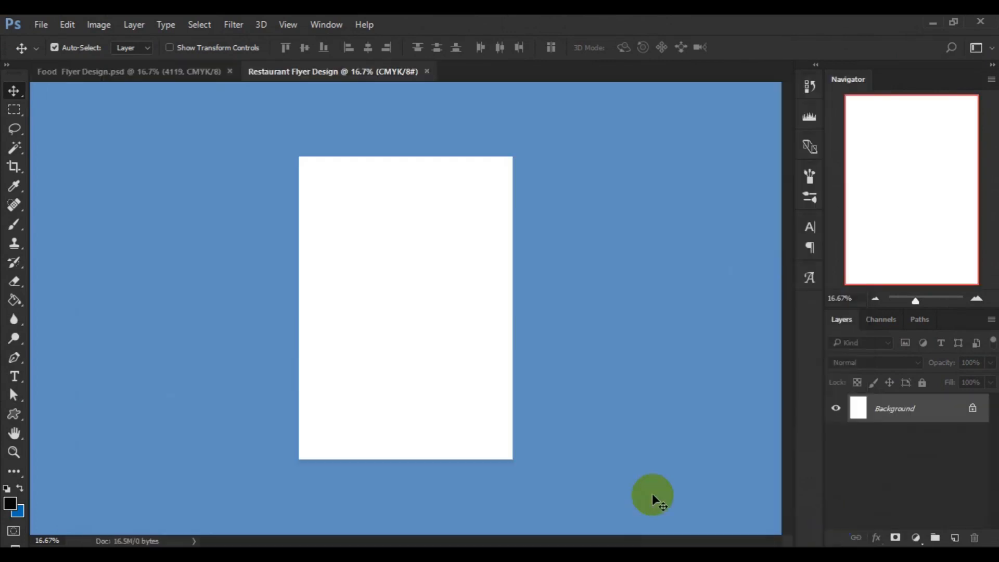
Step: Place the burger photo 4119 from the freepik stockpoto folder as an embedded image and enlarge it to about 41% scale
{"action": "left_click", "coordinate": [44, 24]}
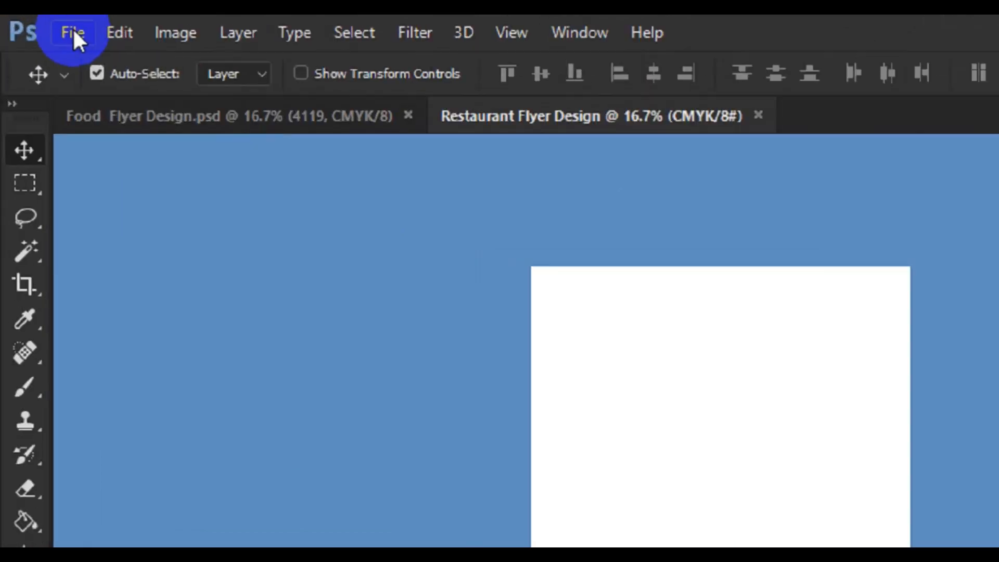
{"action": "left_click", "coordinate": [42, 26]}
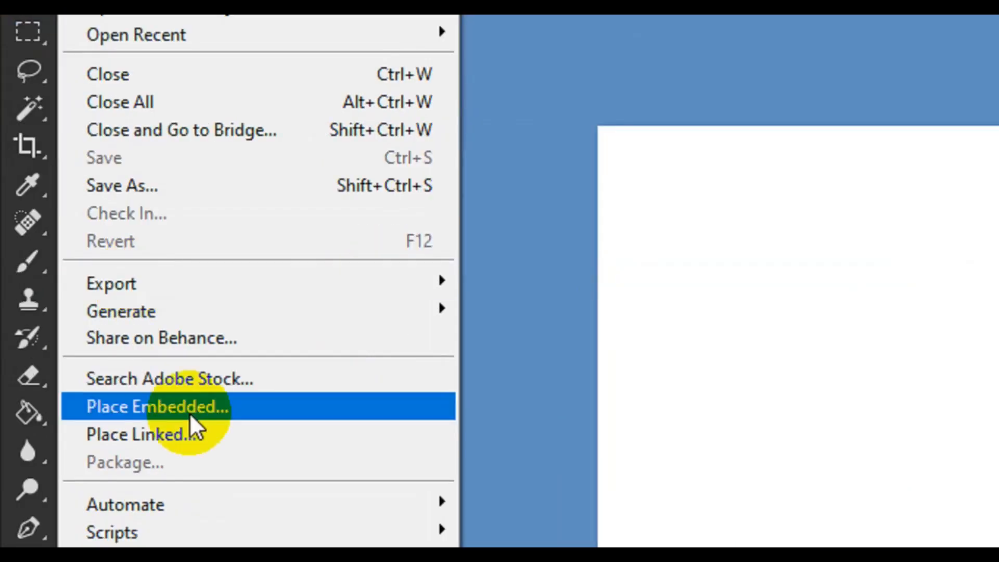
{"action": "left_click", "coordinate": [193, 544]}
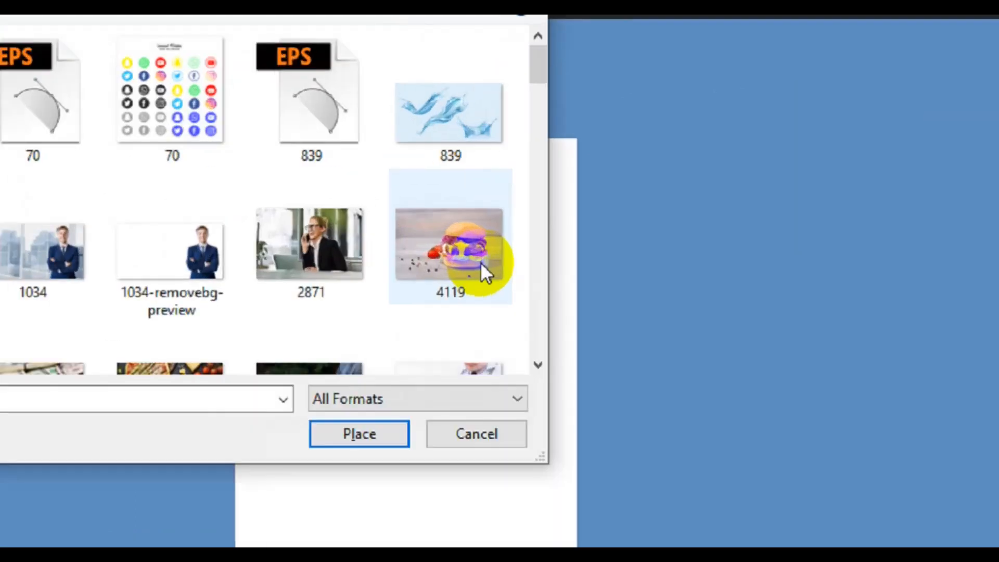
{"action": "left_click", "coordinate": [444, 233]}
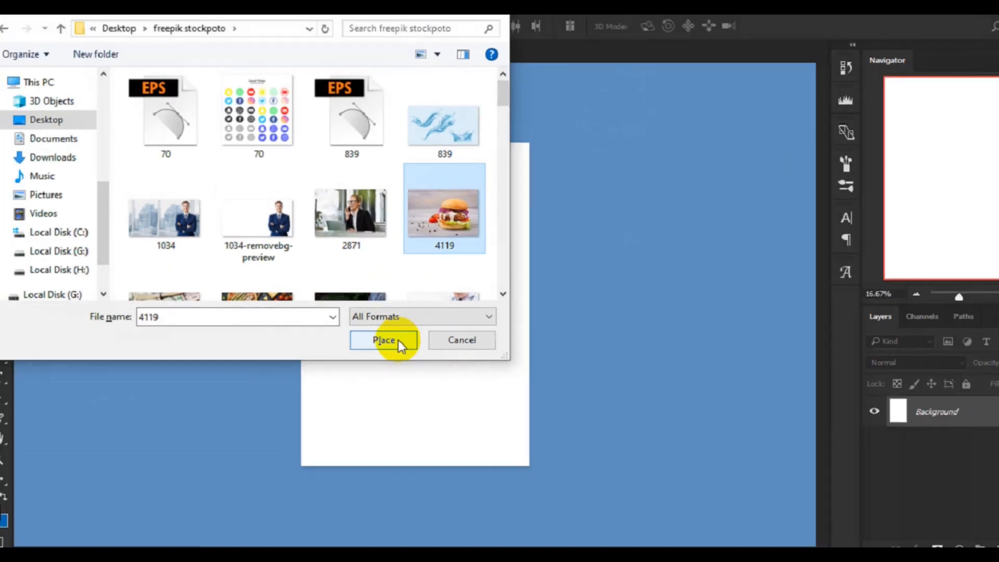
{"action": "left_click", "coordinate": [390, 341]}
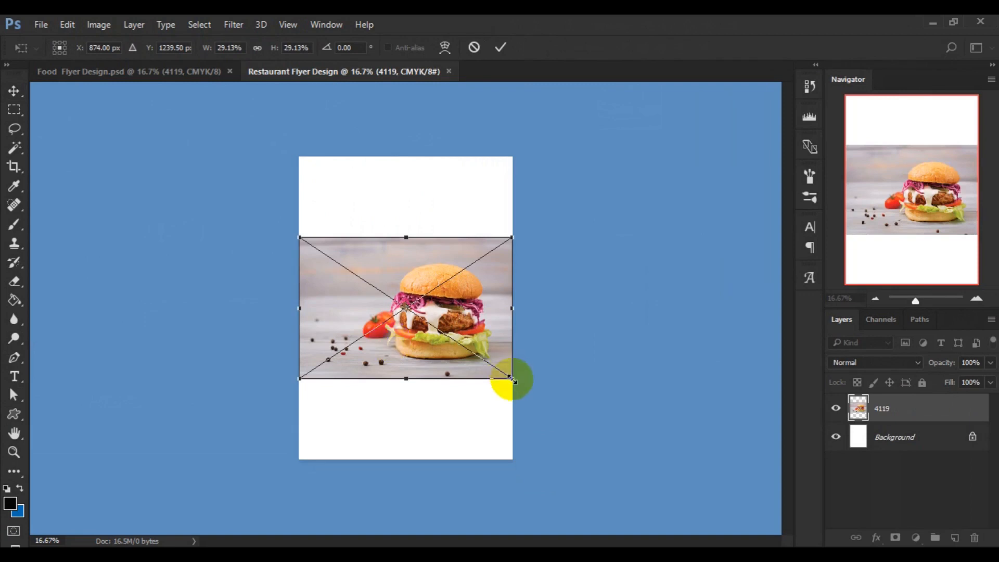
{"action": "left_click_drag", "start_coordinate": [510, 379], "coordinate": [546, 421]}
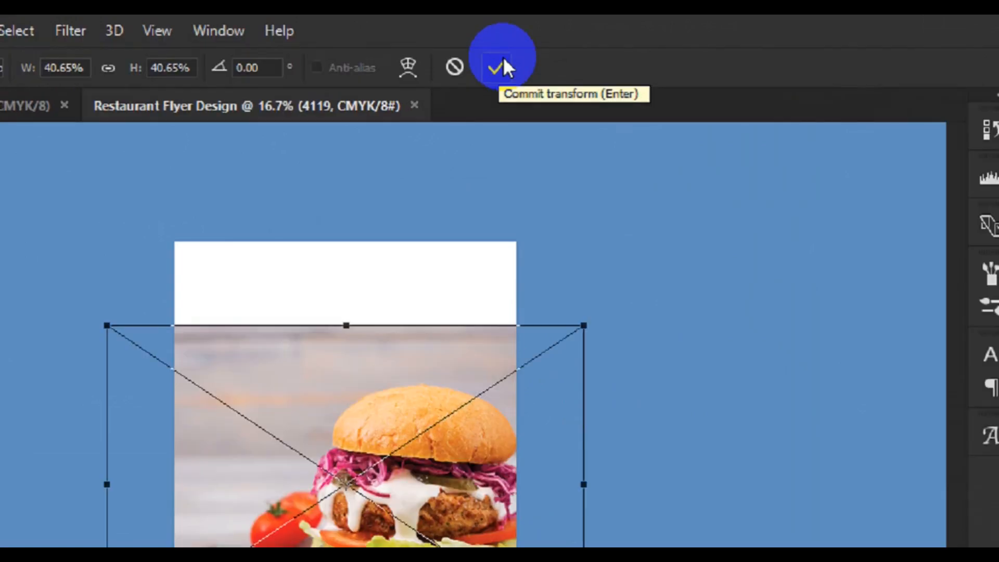
{"action": "left_click", "coordinate": [500, 65]}
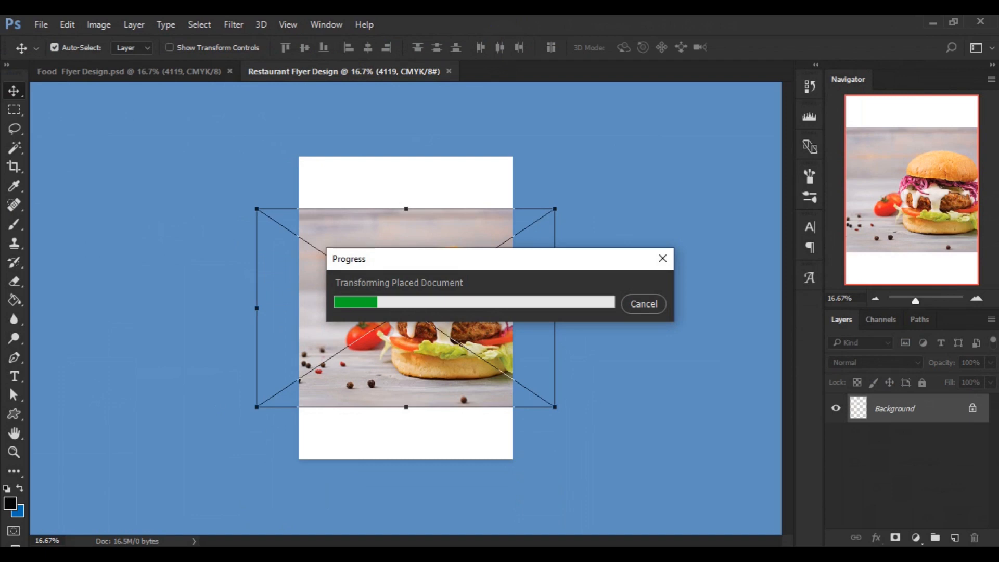
Step: Set the Pen tool to Shape mode with a yellow-orange fill and no stroke
{"action": "left_click", "coordinate": [411, 133]}
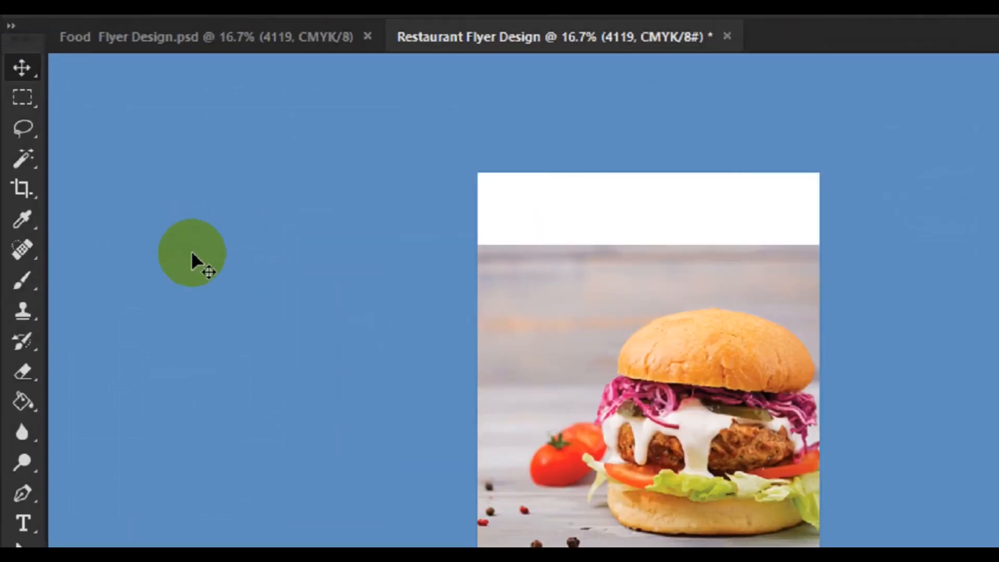
{"action": "left_click", "coordinate": [10, 358]}
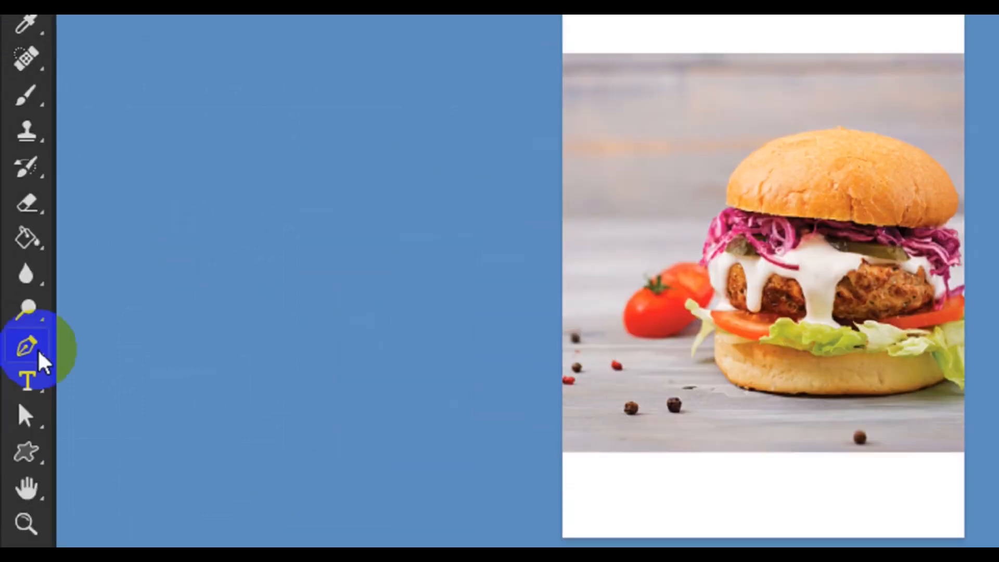
{"action": "left_click", "coordinate": [24, 410]}
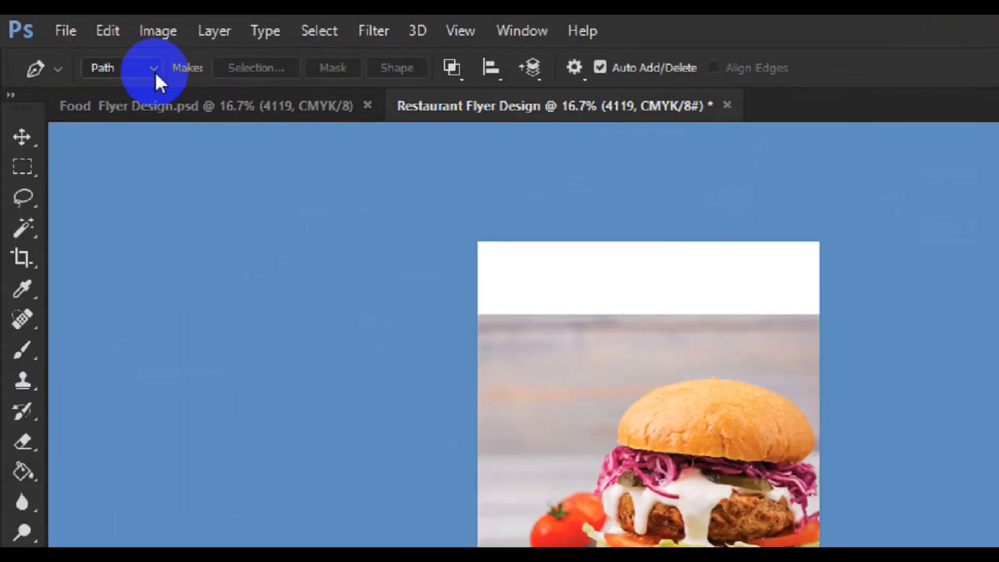
{"action": "left_click", "coordinate": [155, 71]}
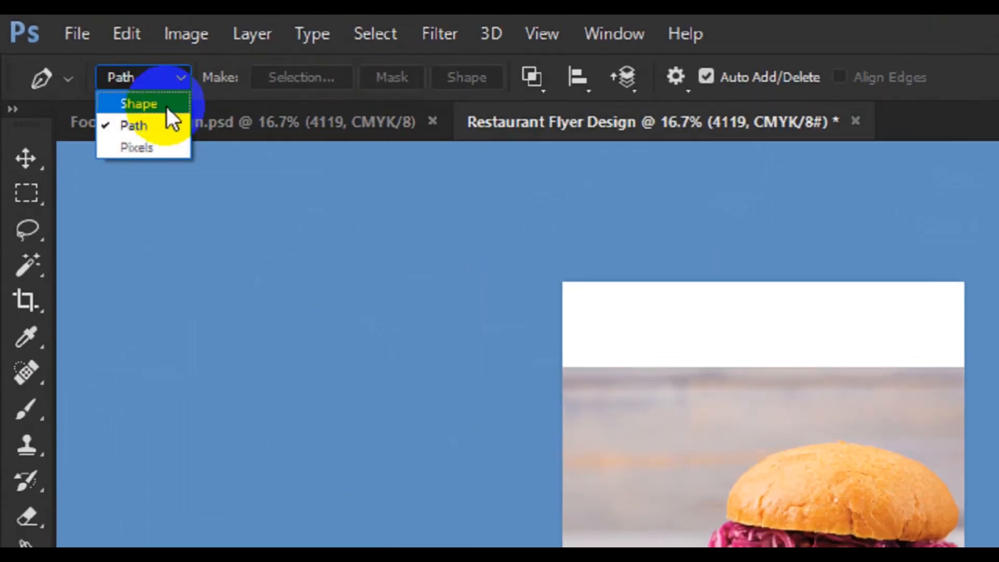
{"action": "left_click", "coordinate": [166, 106]}
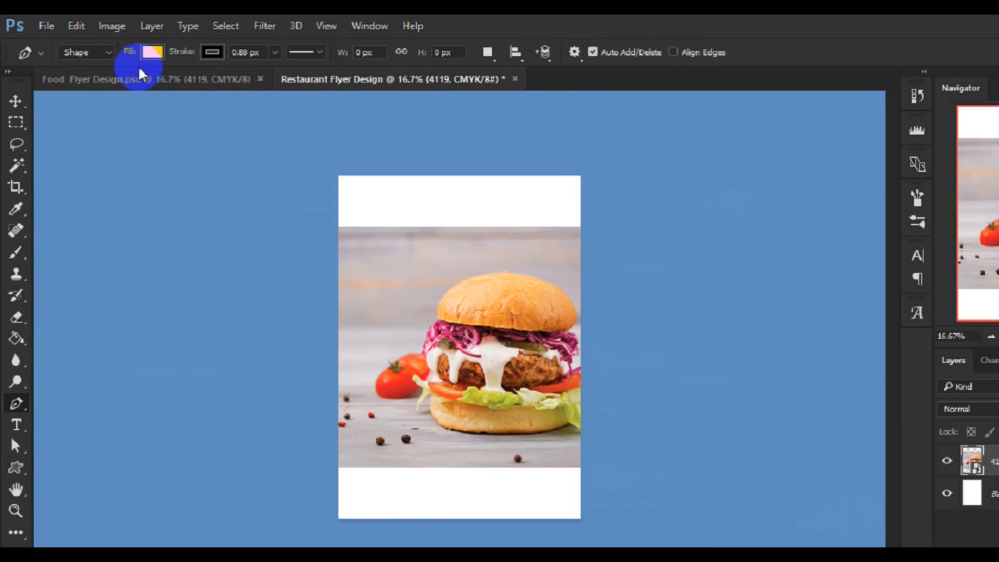
{"action": "left_click", "coordinate": [245, 57]}
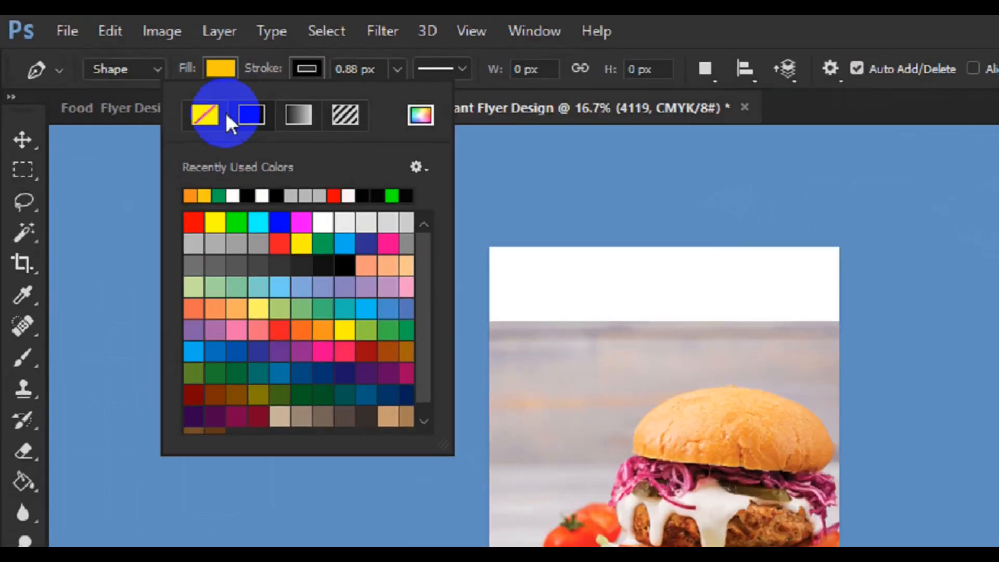
{"action": "left_click", "coordinate": [174, 100]}
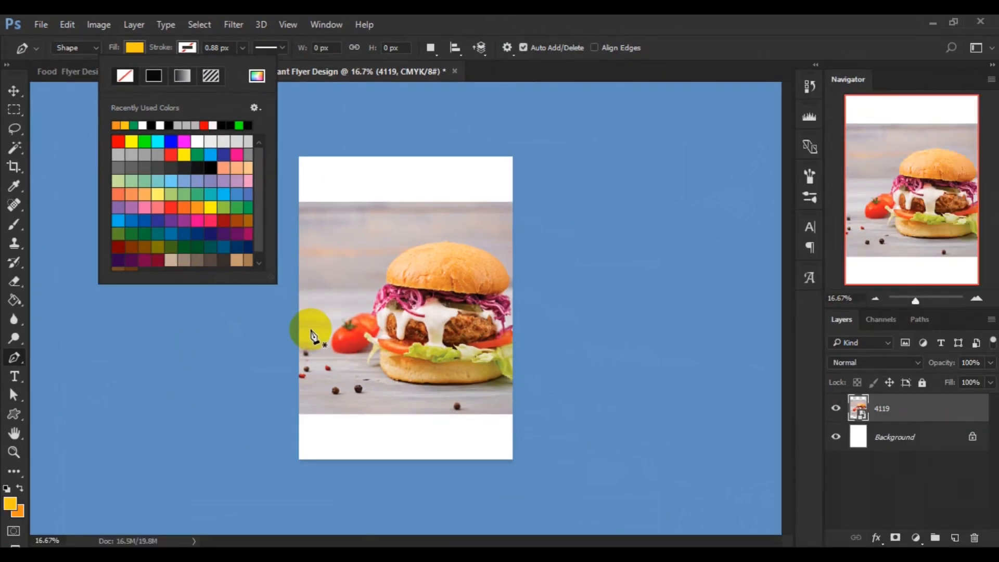
Step: Begin a yellow Pen shape on the canvas's left edge, curving its outline down past the tomatoes to the burger's lower bun
{"action": "left_click", "coordinate": [300, 298]}
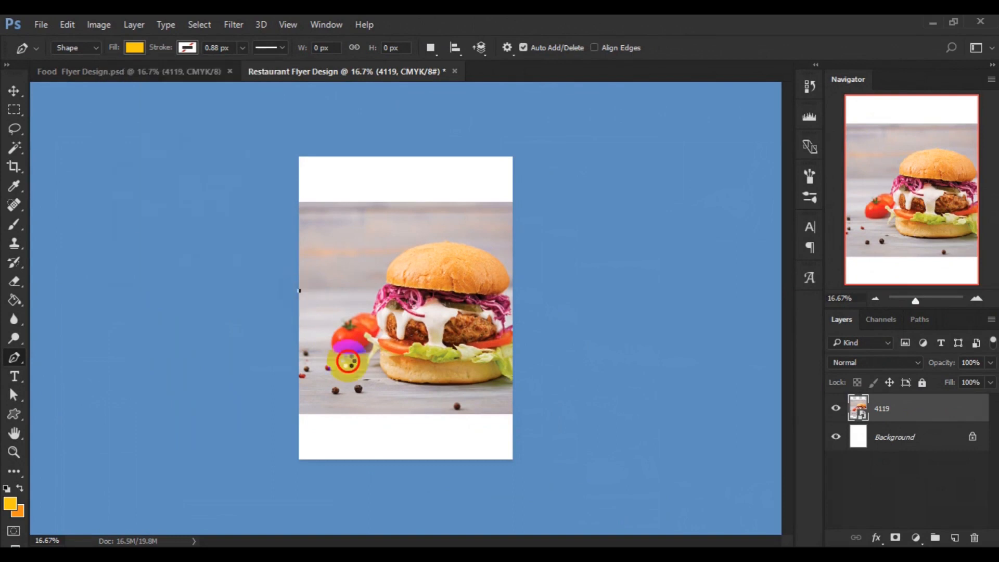
{"action": "left_click", "coordinate": [343, 353]}
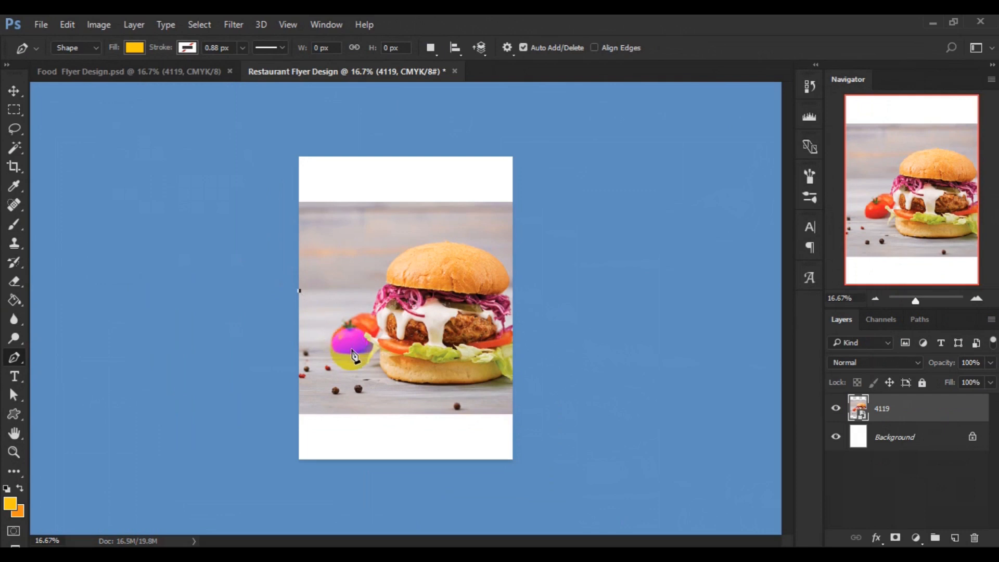
{"action": "left_click", "coordinate": [352, 350]}
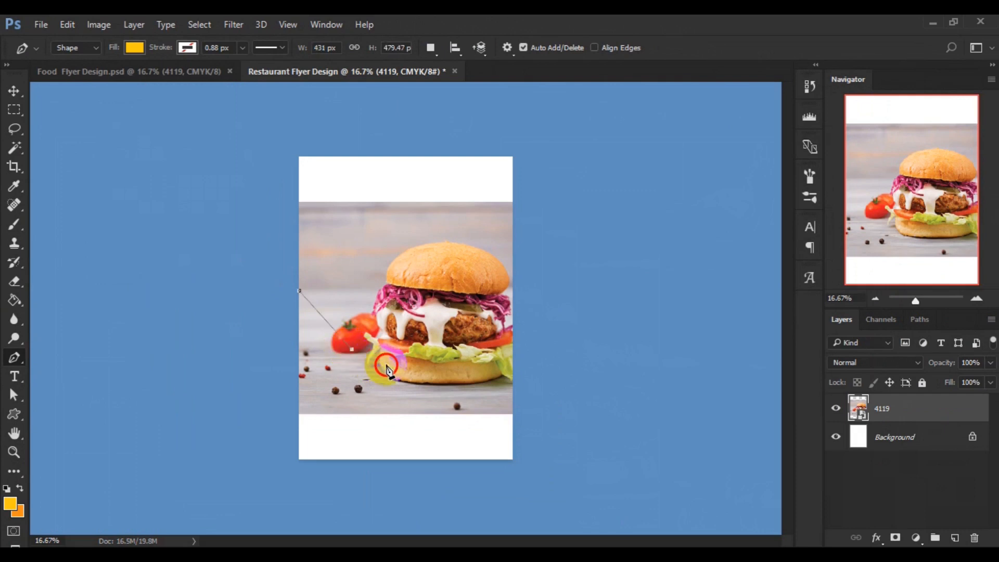
{"action": "left_click_drag", "start_coordinate": [396, 368], "coordinate": [400, 370]}
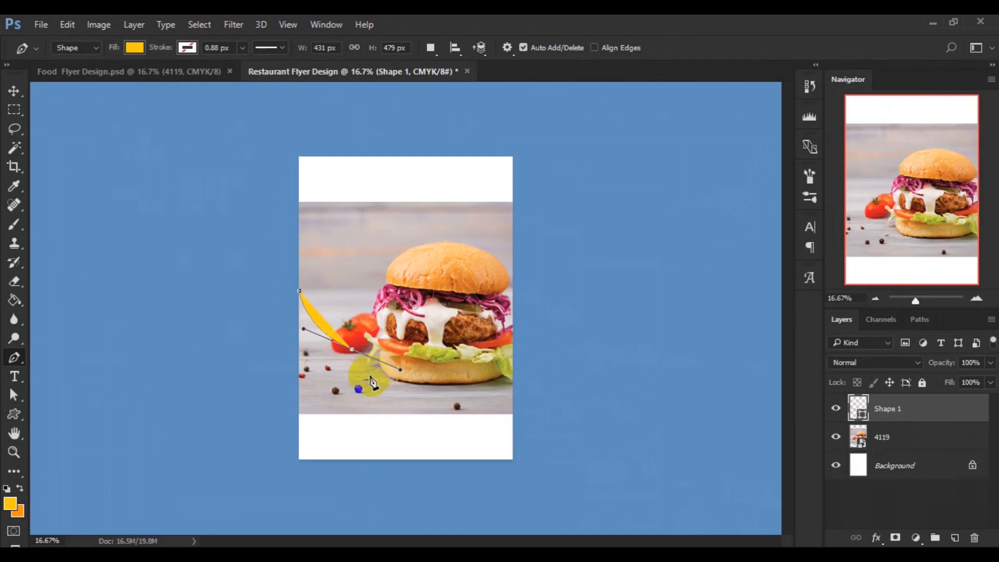
{"action": "left_click", "coordinate": [352, 350]}
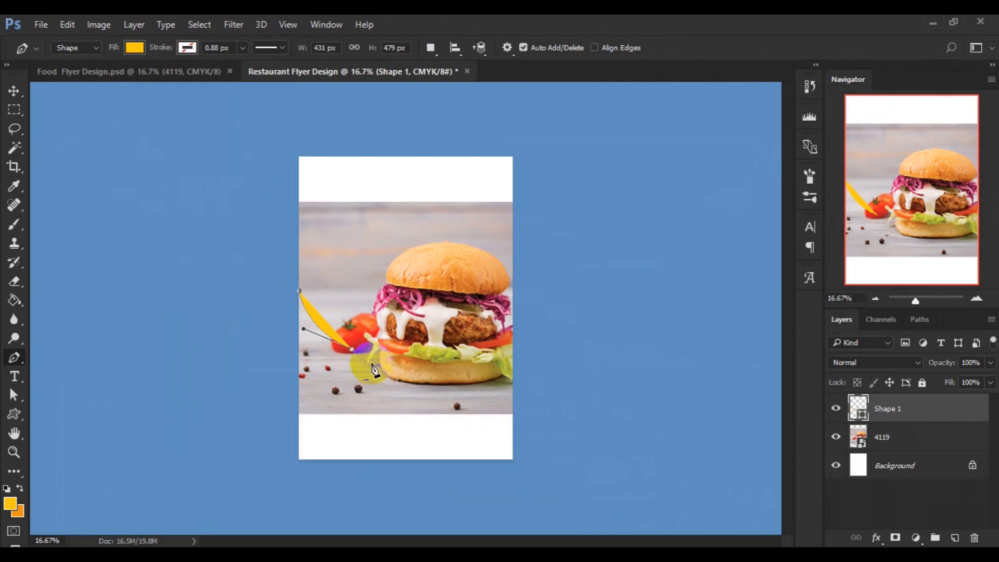
{"action": "left_click_drag", "start_coordinate": [374, 371], "coordinate": [384, 398]}
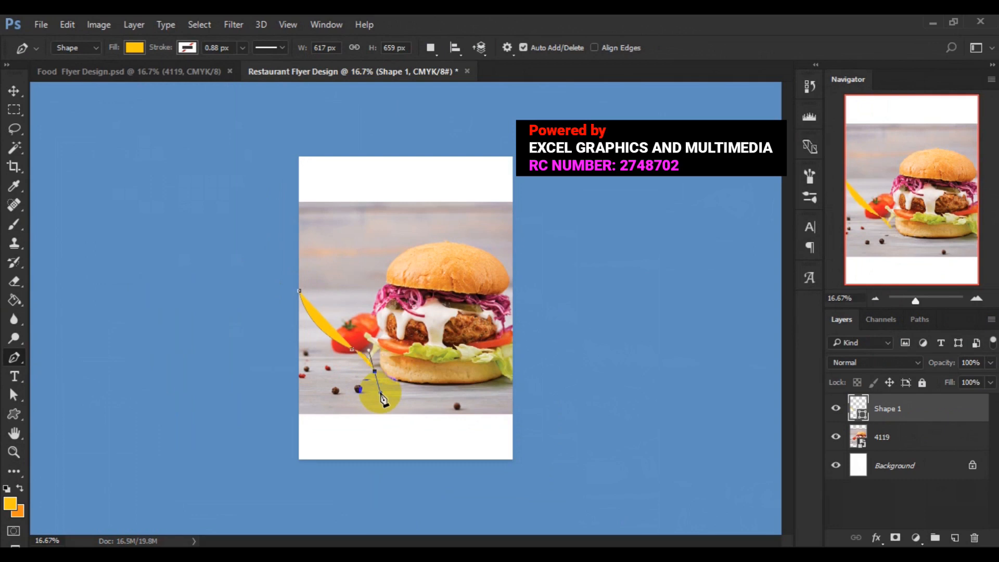
{"action": "left_click", "coordinate": [405, 381]}
{"action": "left_click_drag", "start_coordinate": [402, 387], "coordinate": [405, 379]}
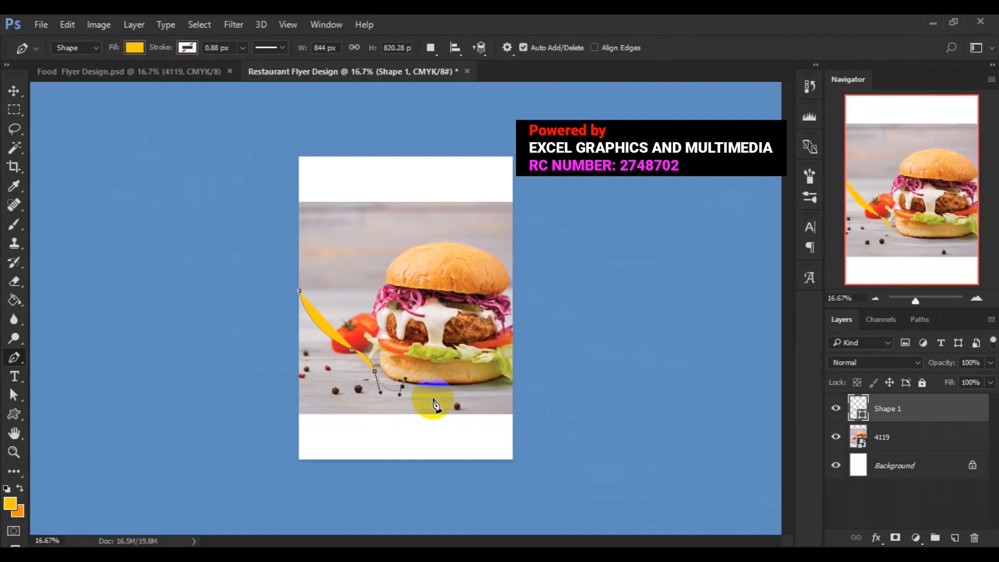
{"action": "key", "text": "ctrl+z"}
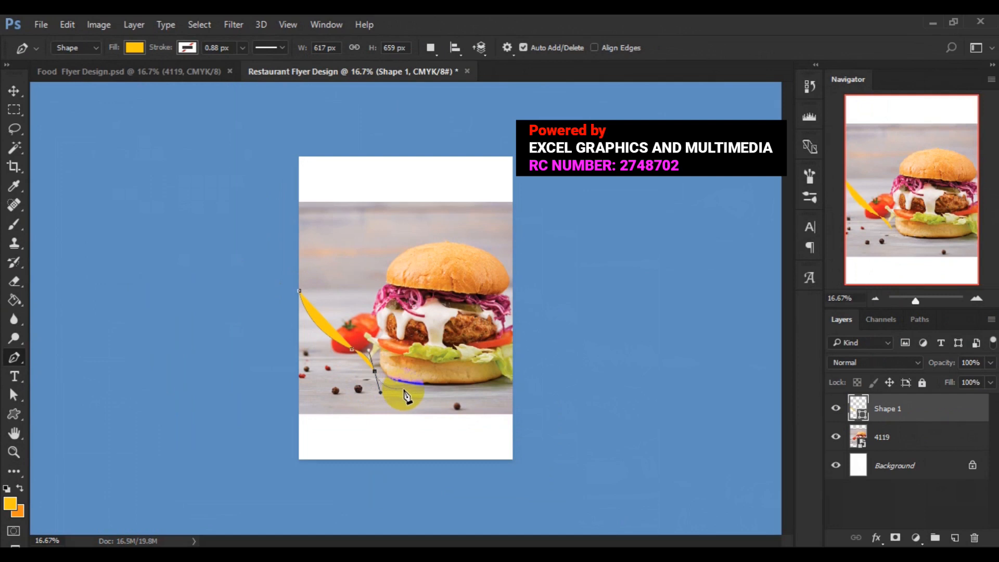
Step: Extend the shape's wavy outline with two more curve points beneath the burger's bottom bun
{"action": "left_click", "coordinate": [407, 388]}
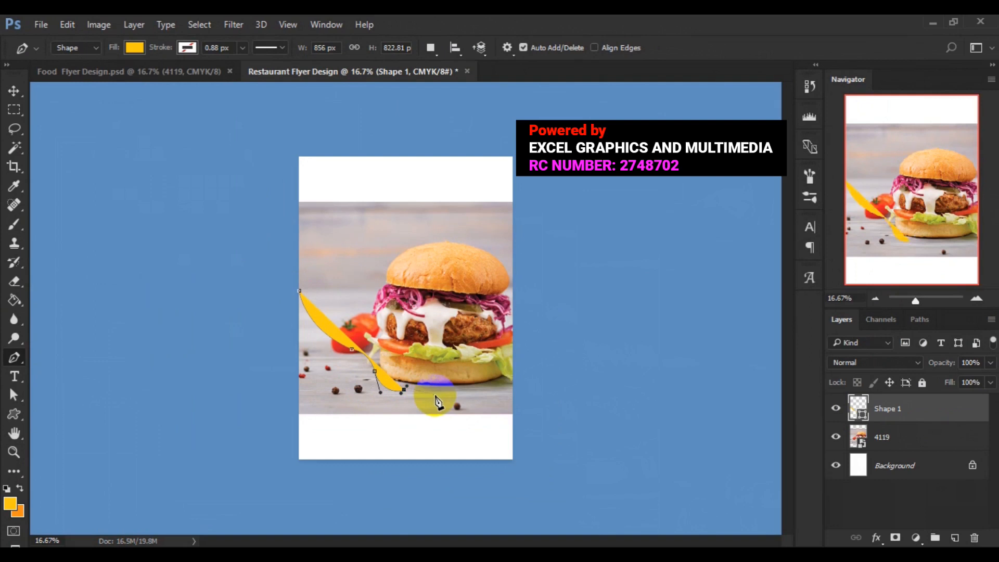
{"action": "left_click", "coordinate": [440, 406]}
{"action": "left_click_drag", "start_coordinate": [435, 395], "coordinate": [458, 409]}
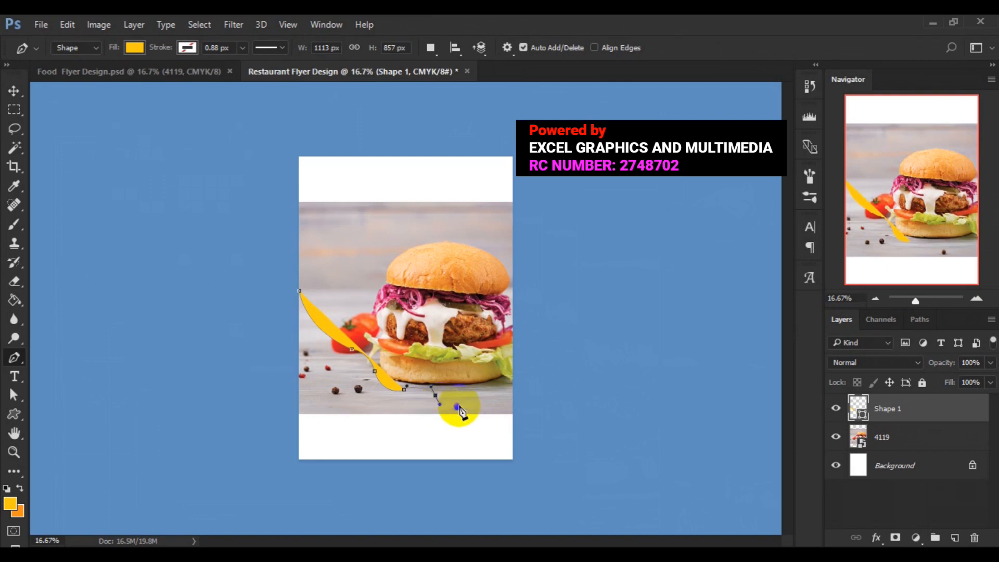
{"action": "left_click_drag", "start_coordinate": [460, 410], "coordinate": [471, 406]}
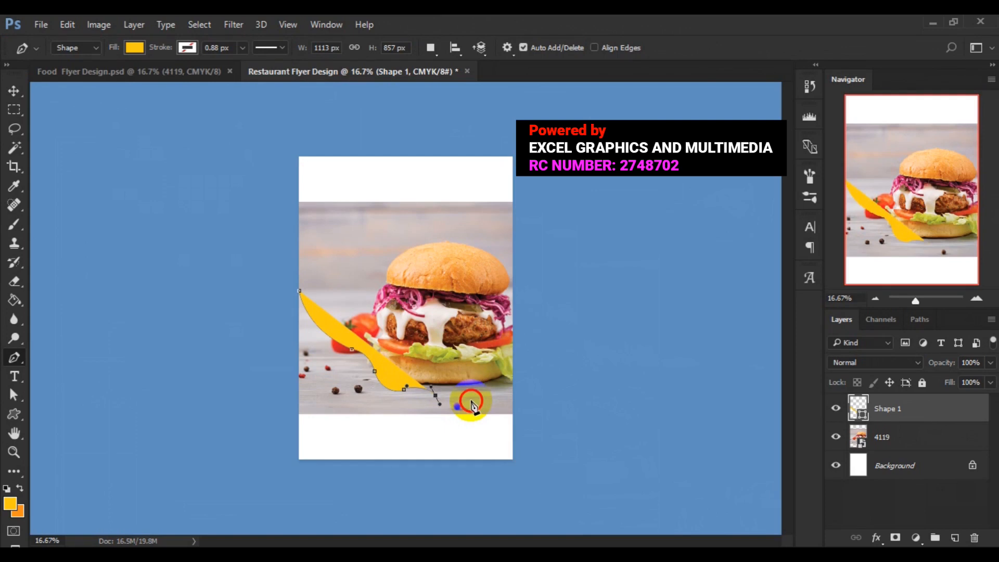
{"action": "left_click_drag", "start_coordinate": [472, 404], "coordinate": [474, 401]}
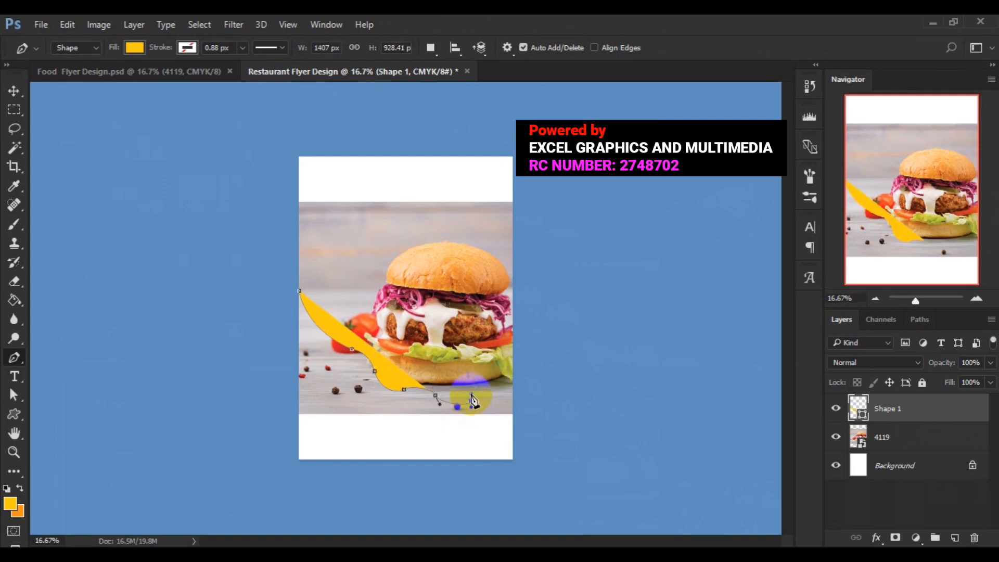
{"action": "key", "text": "z"}
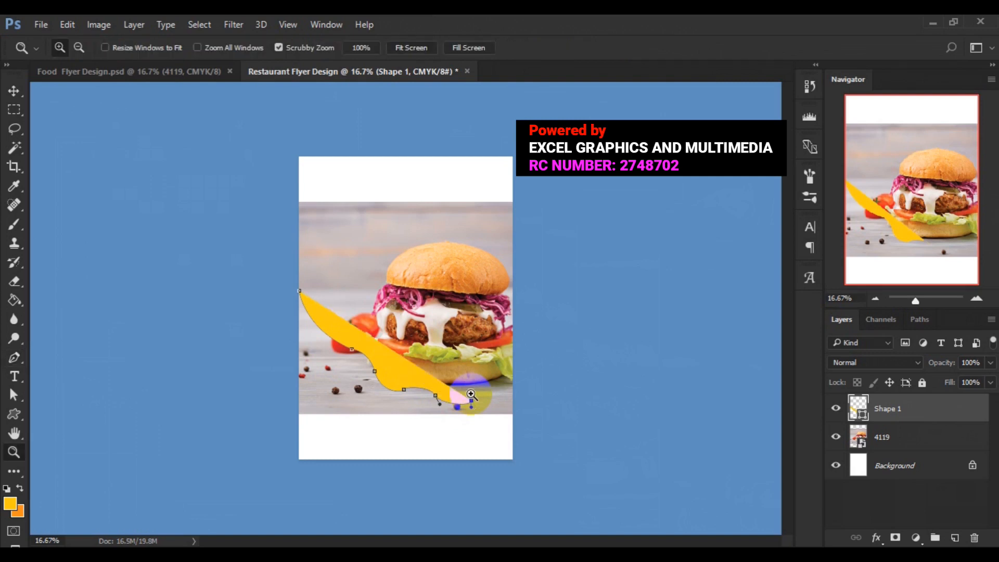
{"action": "key", "text": "ctrl+z"}
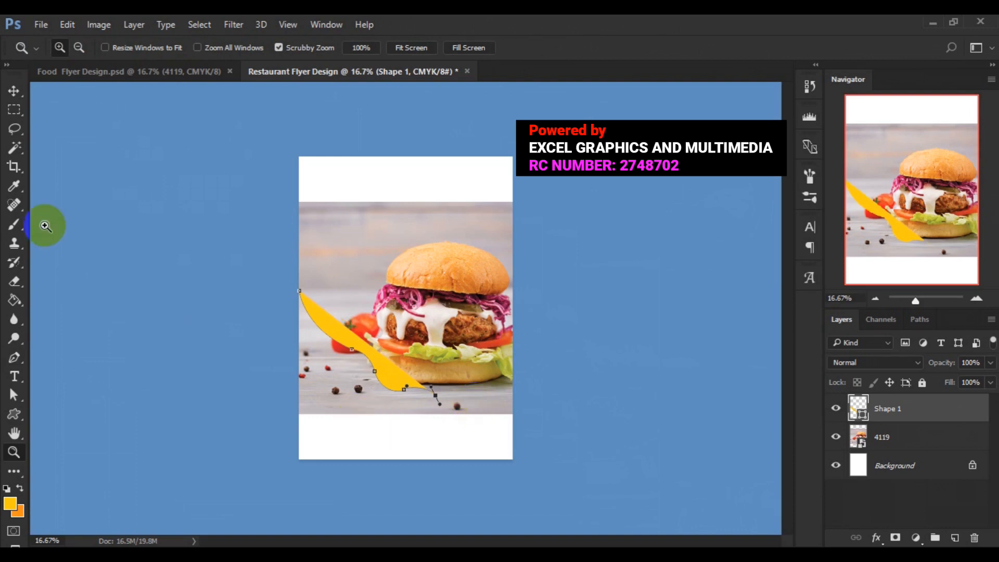
Step: Carry the wavy outline past the canvas's right edge, run it around below the page and close the shape, about 2383 x 1660 px
{"action": "left_click", "coordinate": [14, 357]}
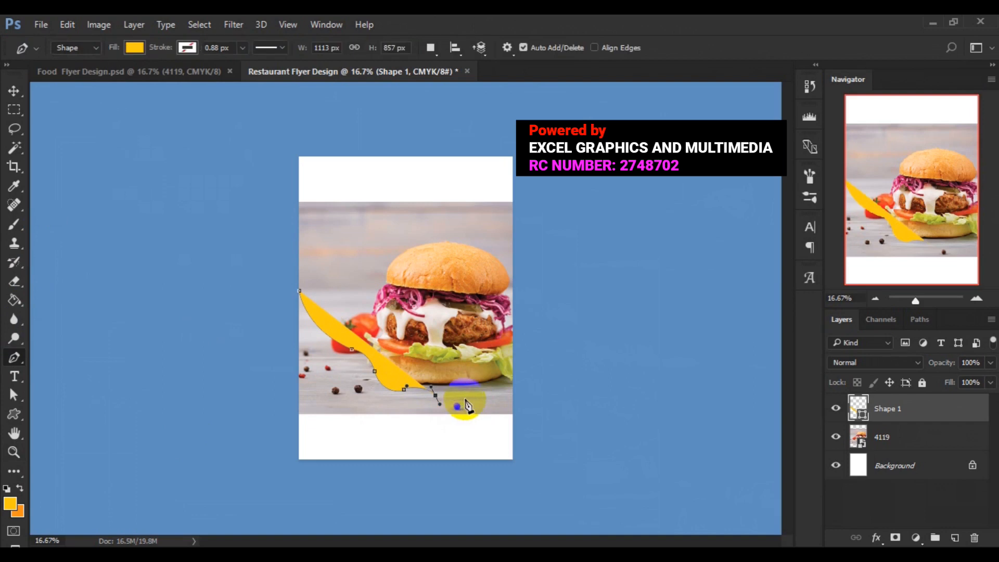
{"action": "left_click_drag", "start_coordinate": [467, 407], "coordinate": [476, 394]}
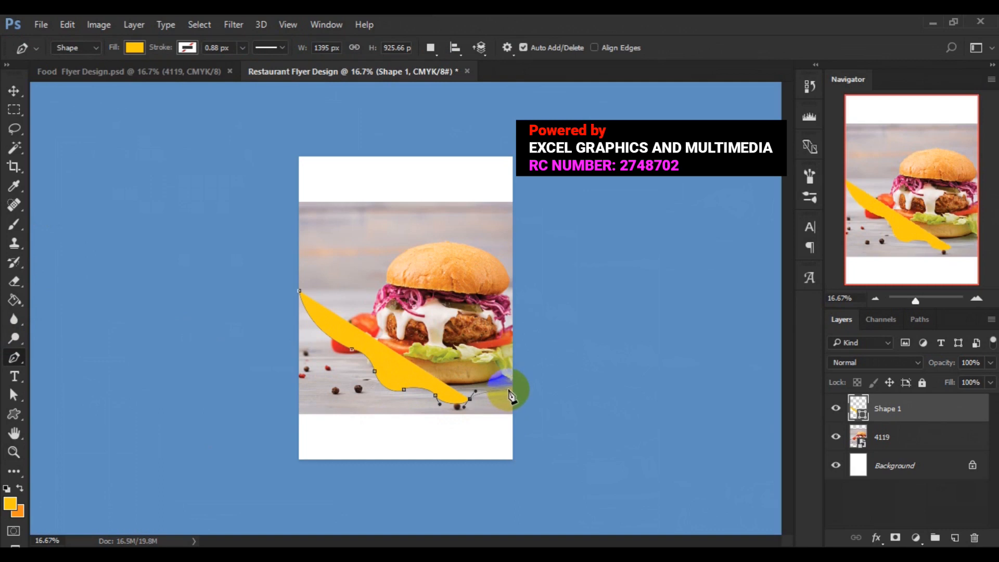
{"action": "left_click", "coordinate": [507, 393]}
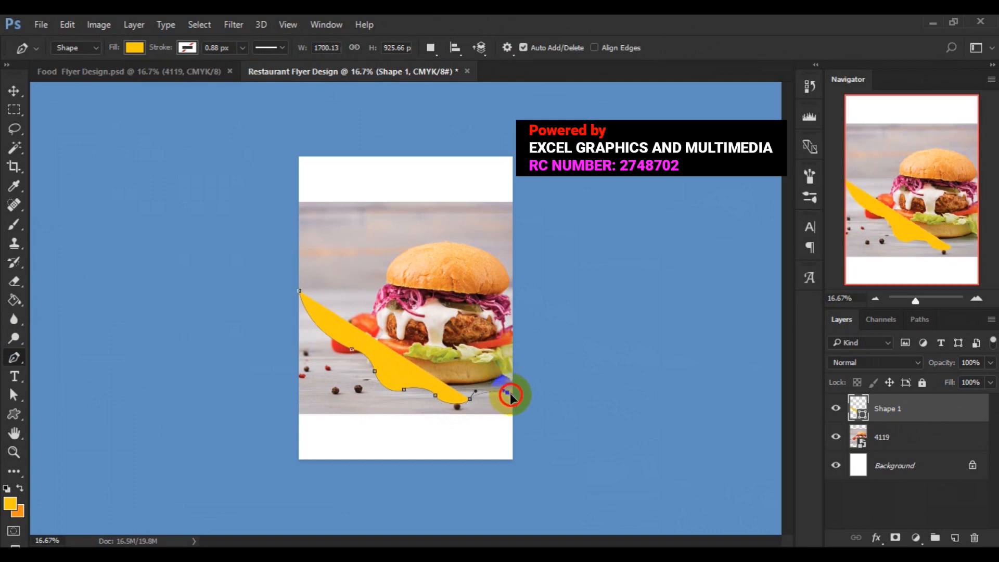
{"action": "left_click_drag", "start_coordinate": [510, 395], "coordinate": [526, 425]}
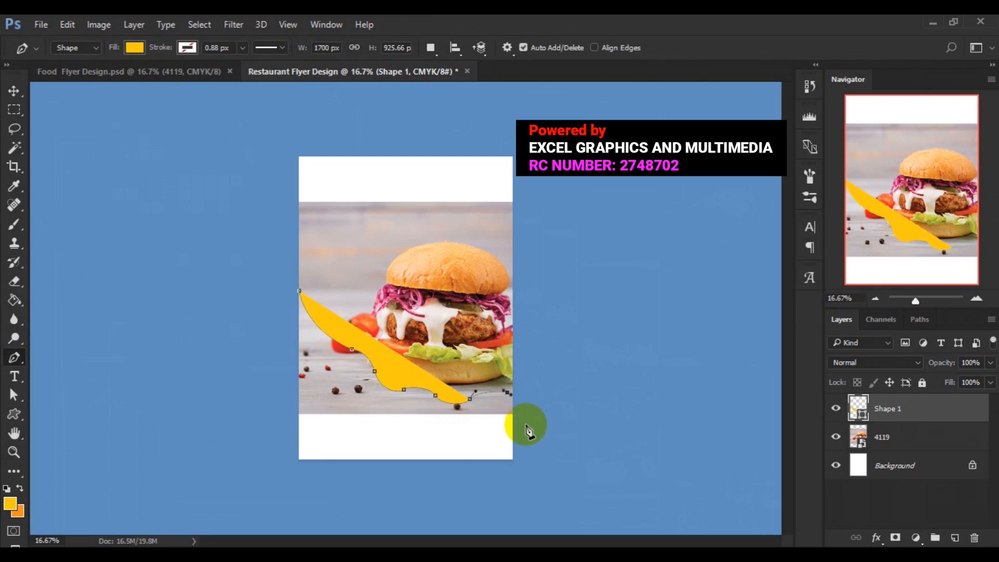
{"action": "left_click", "coordinate": [537, 491]}
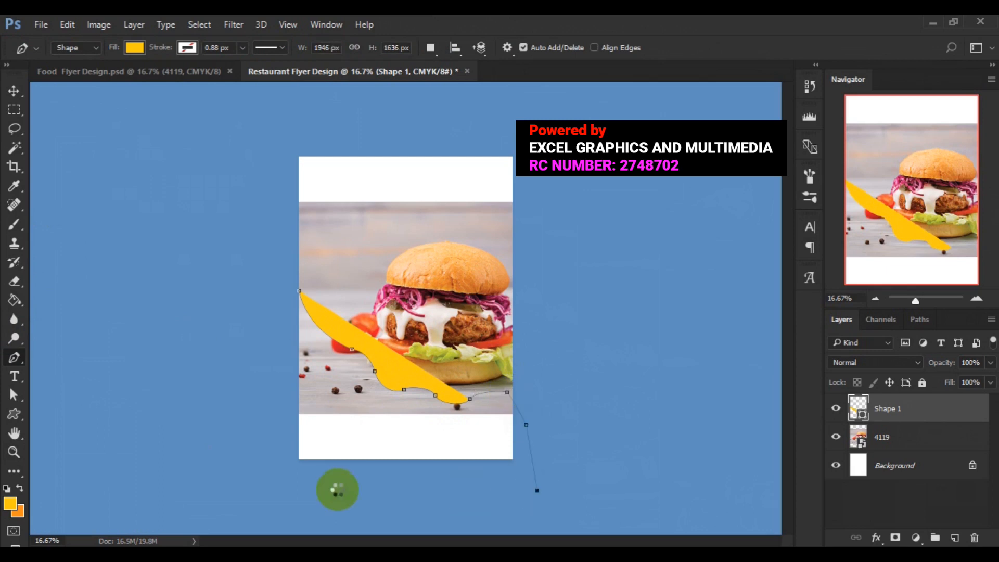
{"action": "left_click", "coordinate": [270, 488]}
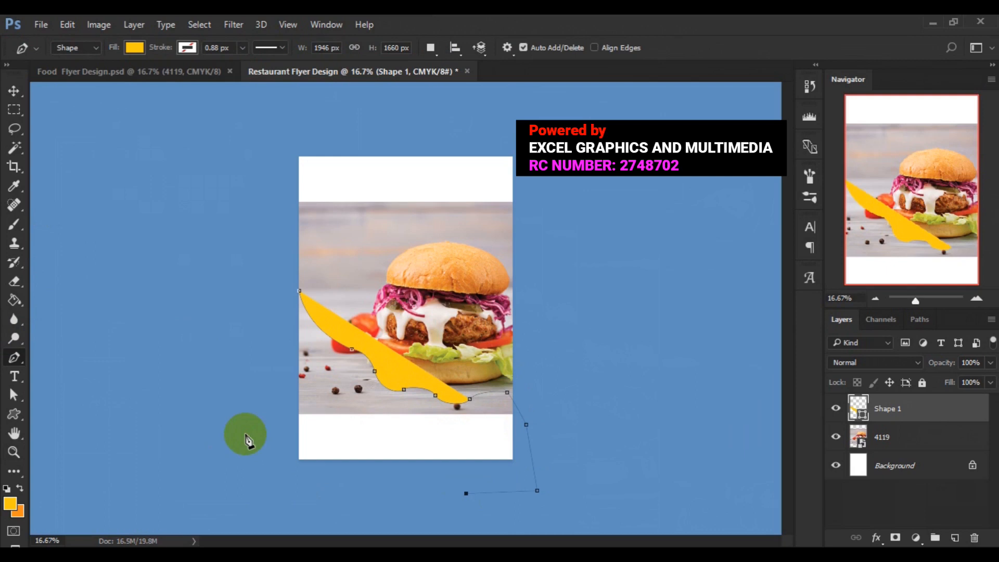
{"action": "left_click", "coordinate": [299, 291]}
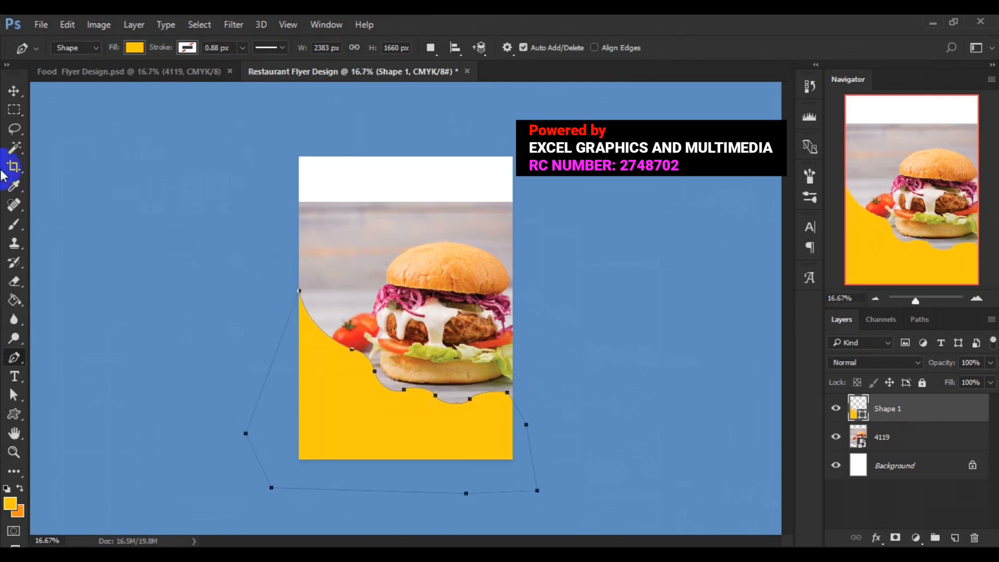
Step: Move the yellow shape up about 0.18 in and fine-tune its fit under the burger with Free Transform
{"action": "left_click", "coordinate": [11, 98]}
{"action": "left_click", "coordinate": [332, 418]}
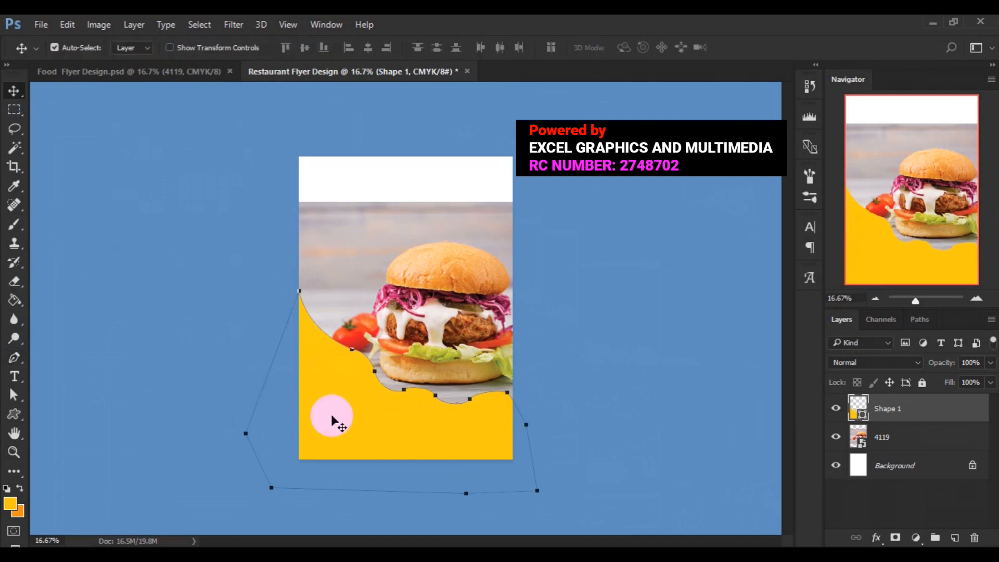
{"action": "left_click_drag", "start_coordinate": [333, 418], "coordinate": [336, 413]}
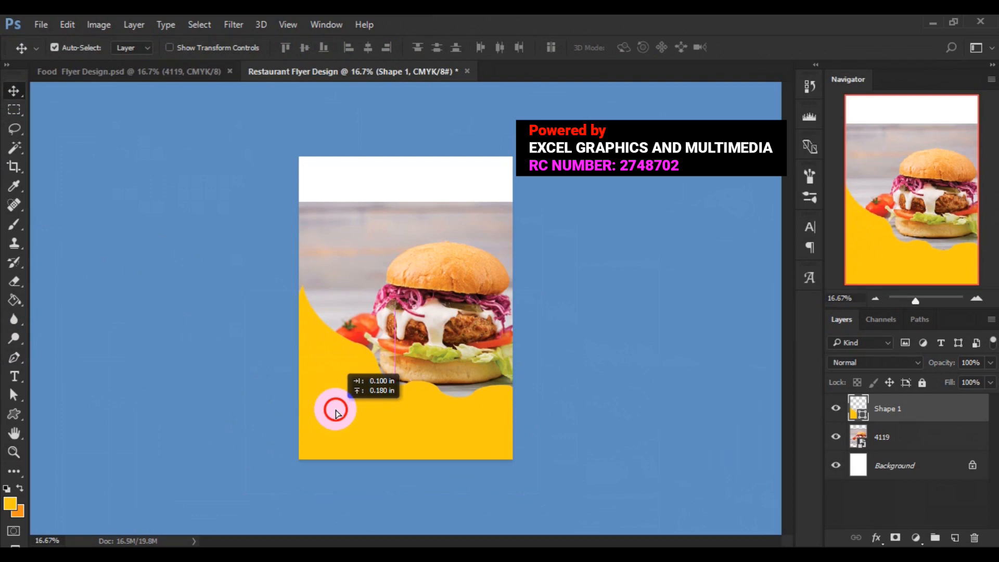
{"action": "left_click_drag", "start_coordinate": [337, 413], "coordinate": [333, 413]}
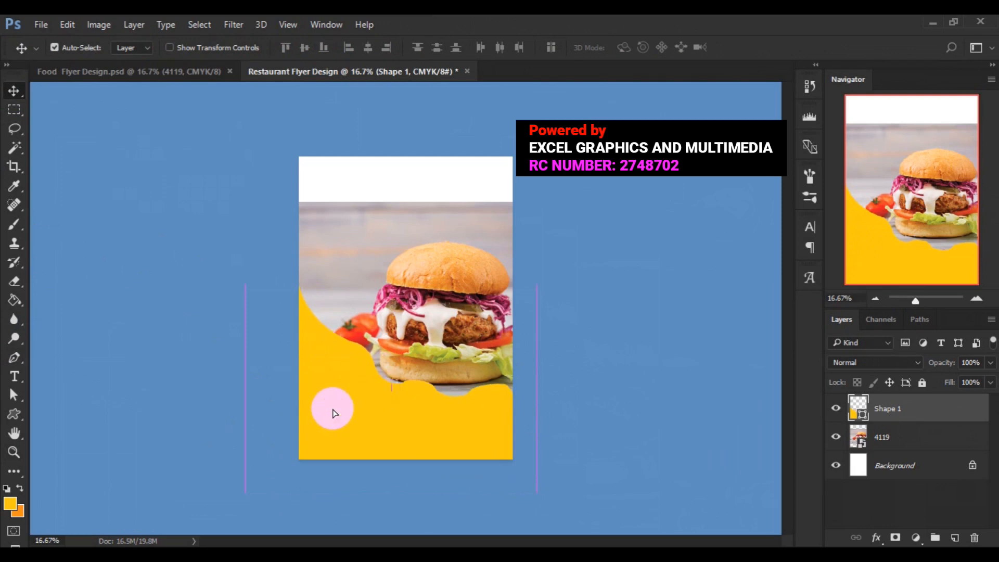
{"action": "key", "text": "ctrl+t"}
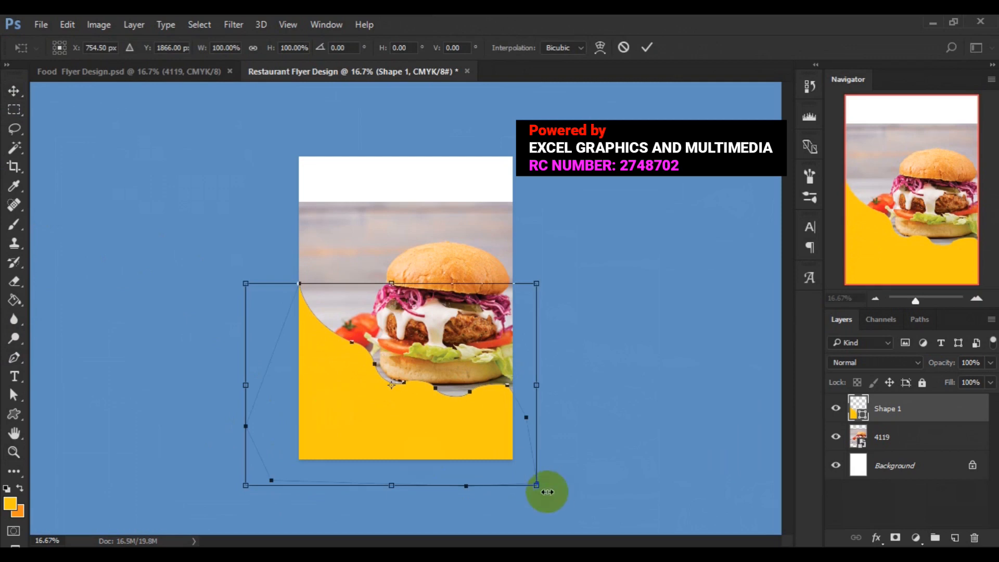
{"action": "left_click_drag", "start_coordinate": [543, 489], "coordinate": [544, 492]}
{"action": "key", "text": "Return"}
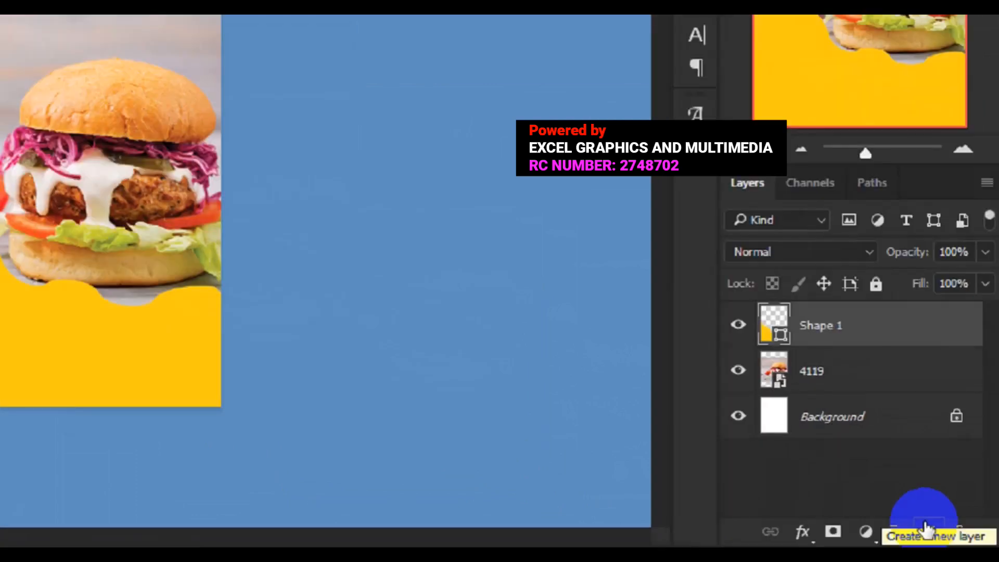
Step: Add a new layer and start a Pen shape along the photo's upper edge with two arches spanning the page, about 1730 x 186 px
{"action": "left_click", "coordinate": [954, 537]}
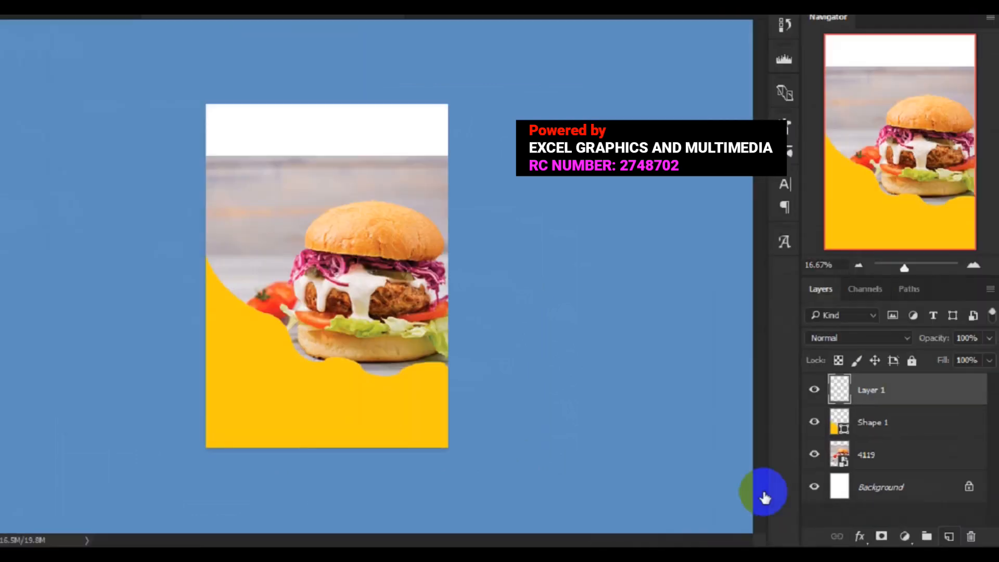
{"action": "left_click", "coordinate": [14, 357]}
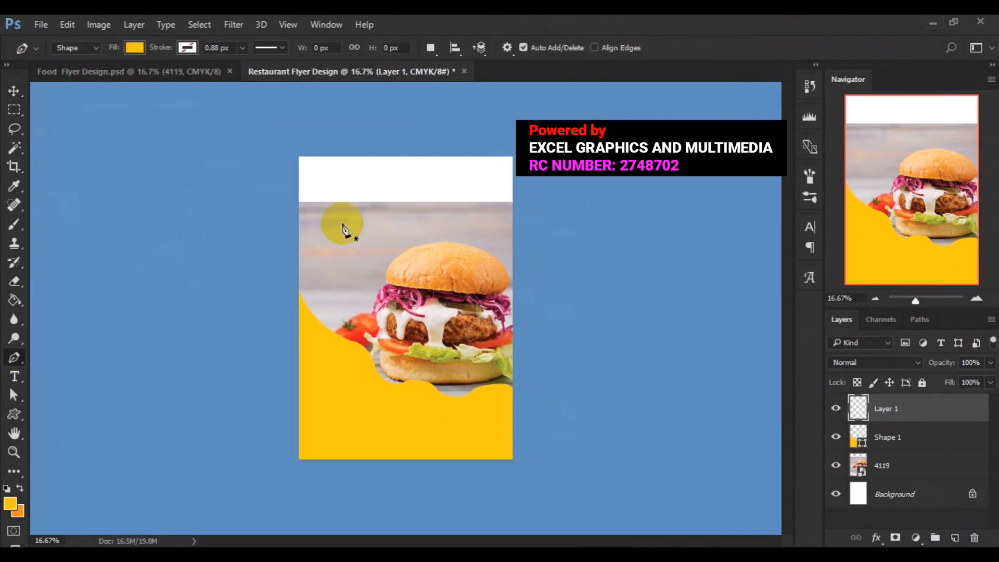
{"action": "left_click", "coordinate": [300, 212]}
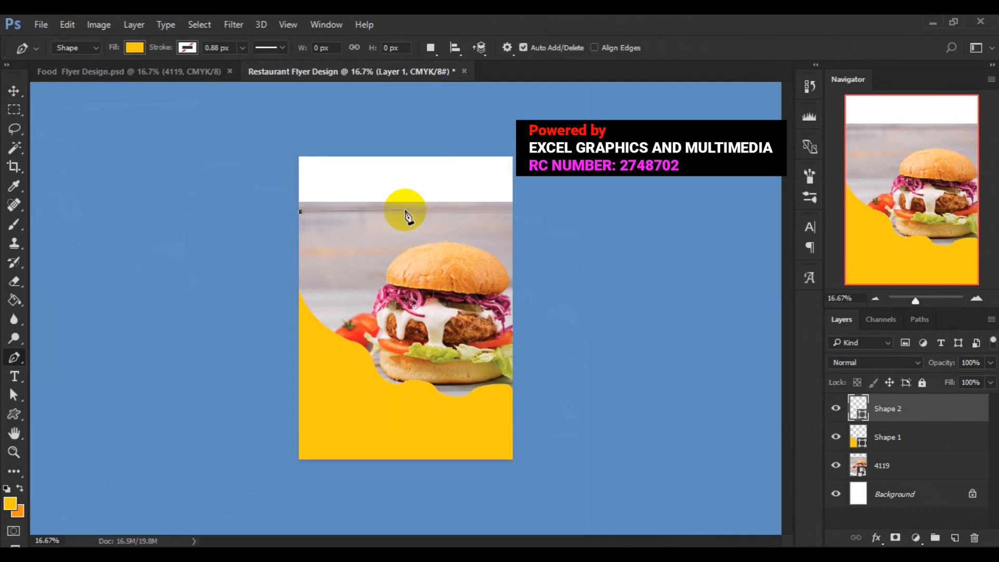
{"action": "left_click", "coordinate": [401, 211]}
{"action": "mouse_move", "coordinate": [428, 235]}
{"action": "left_mouse_down"}
{"action": "mouse_move", "coordinate": [420, 224]}
{"action": "mouse_move", "coordinate": [441, 240]}
{"action": "left_mouse_up"}
{"action": "left_click_drag", "start_coordinate": [445, 240], "coordinate": [450, 239]}
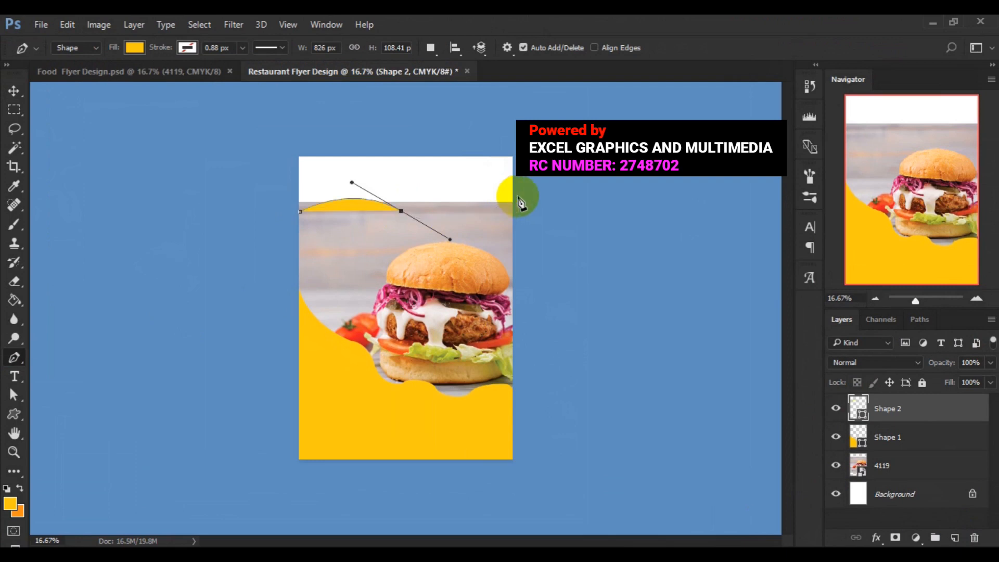
{"action": "left_click", "coordinate": [401, 212]}
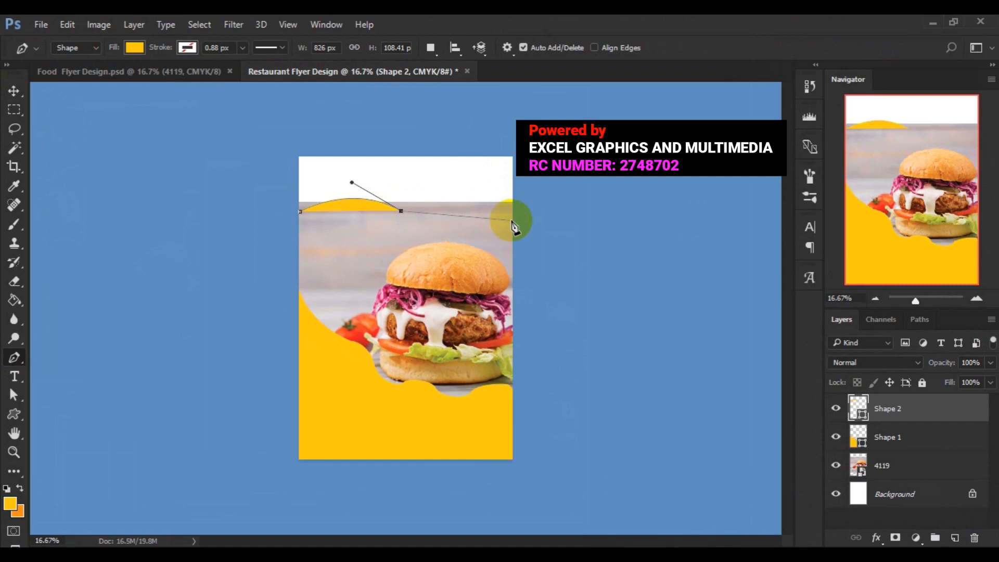
{"action": "left_click_drag", "start_coordinate": [511, 221], "coordinate": [537, 265]}
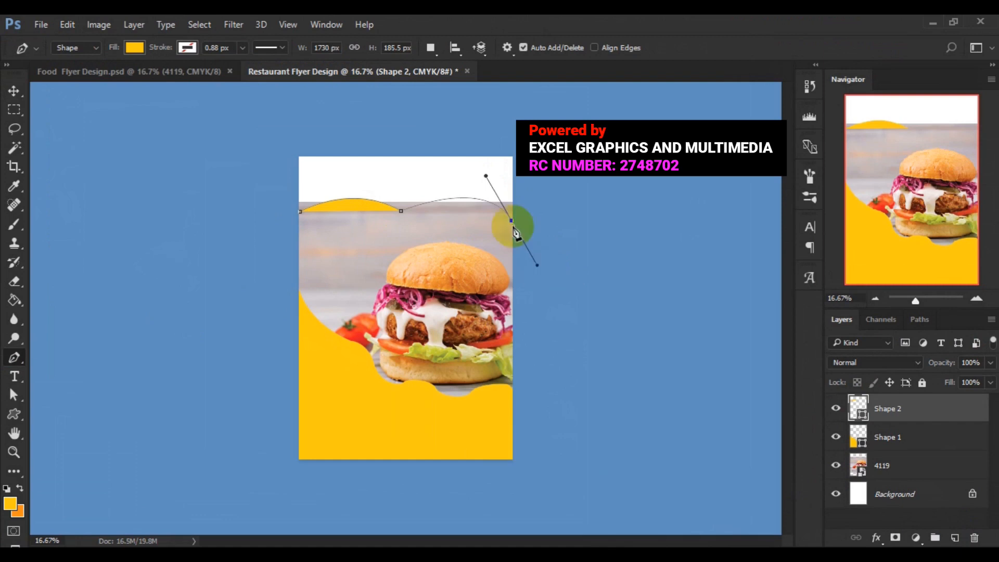
Step: Carry the arched outline past the canvas's right edge, run it around above the page and close the shape, about 2316 x 947 px
{"action": "left_click", "coordinate": [543, 213]}
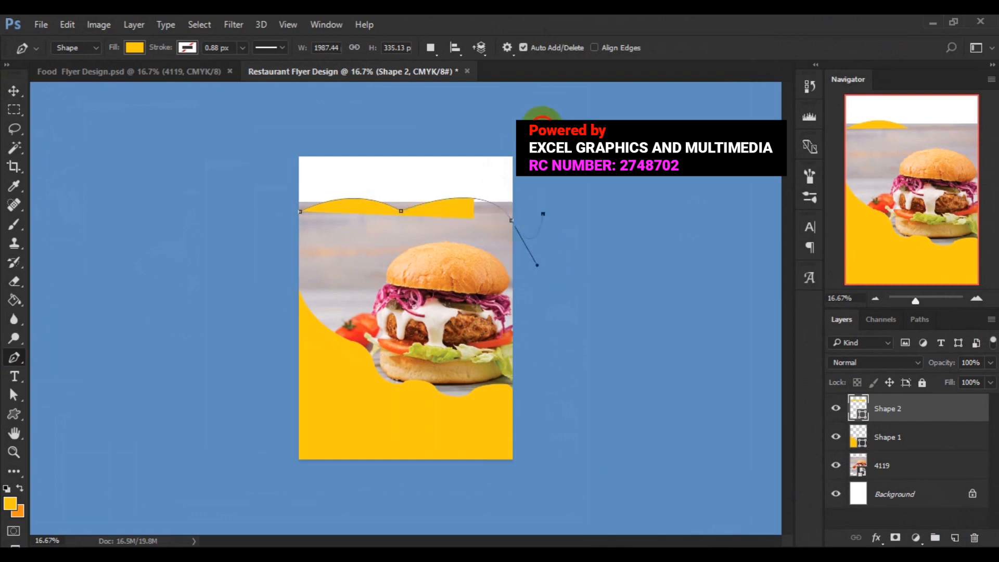
{"action": "left_click", "coordinate": [268, 151]}
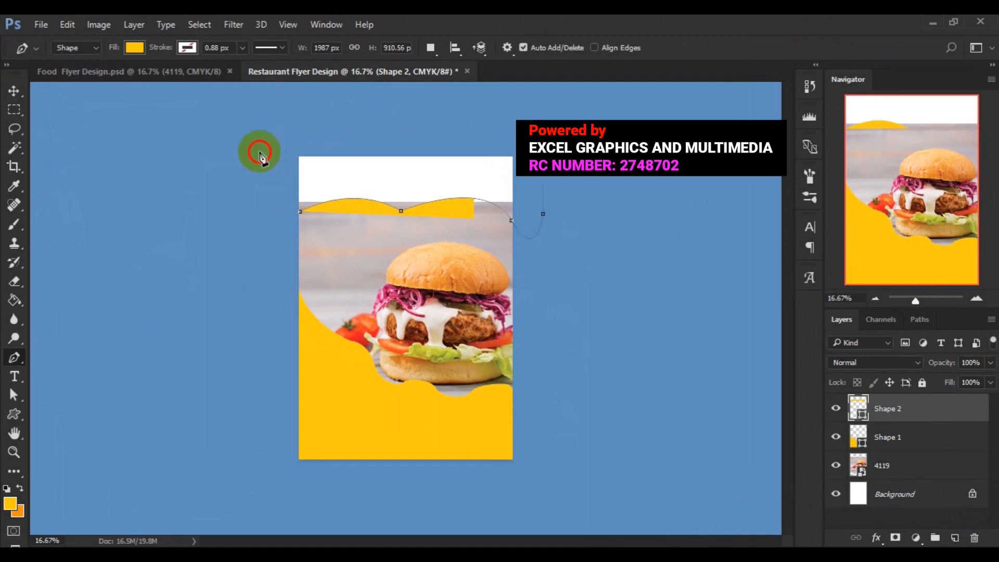
{"action": "left_click_drag", "start_coordinate": [267, 151], "coordinate": [270, 189]}
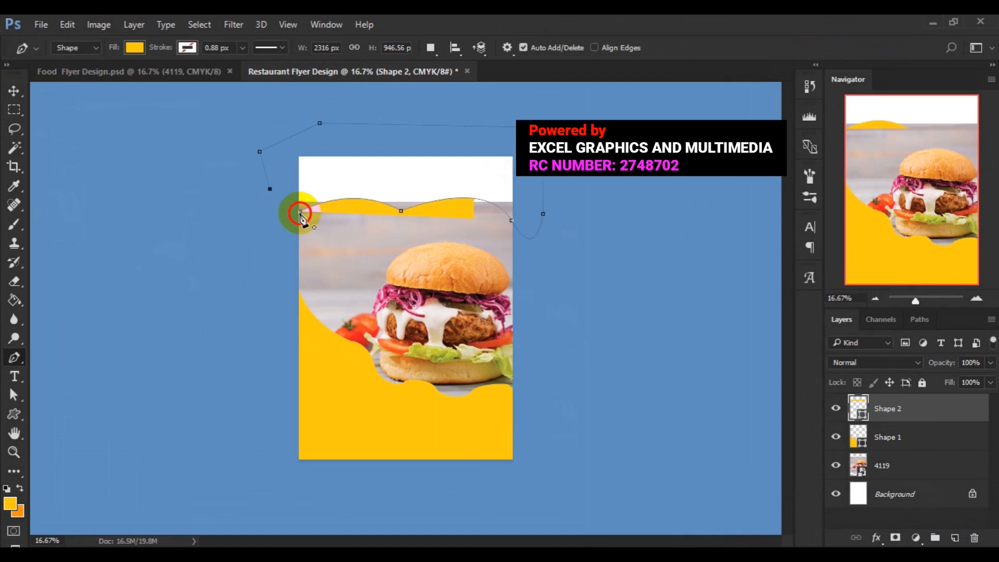
{"action": "left_click", "coordinate": [301, 212]}
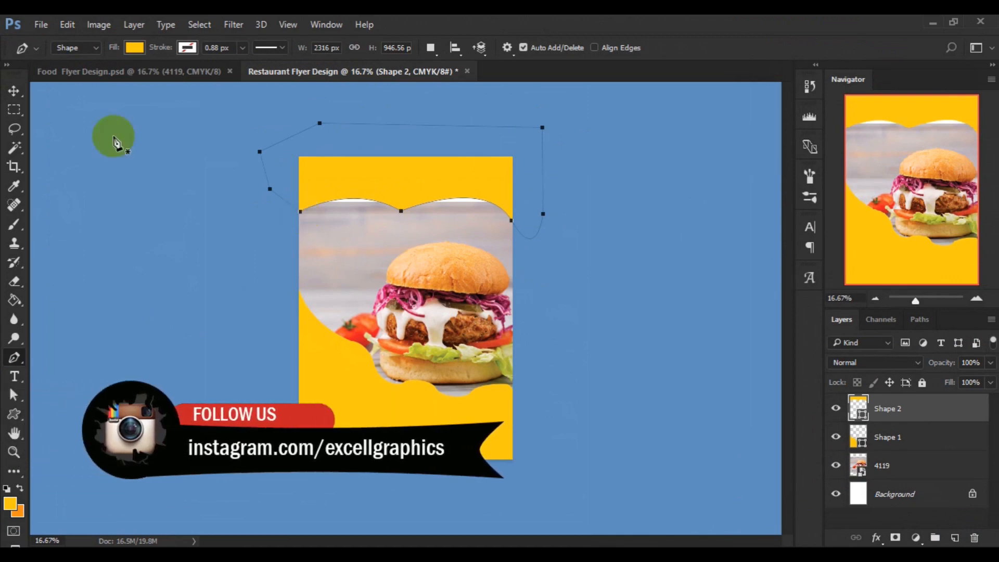
Step: Move the upper arched shape down slightly to cover the white gap above the burger photo
{"action": "left_click", "coordinate": [10, 89]}
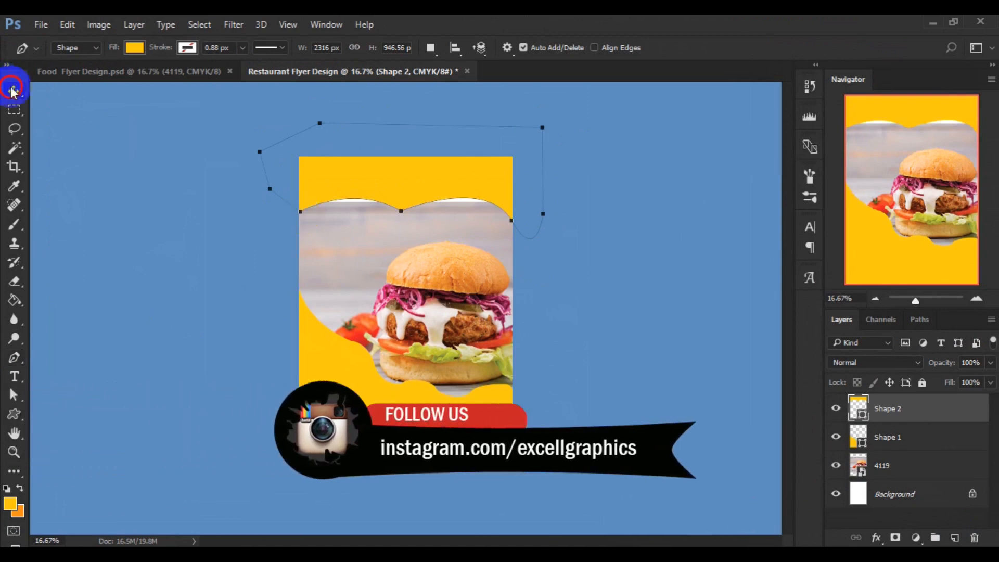
{"action": "left_click", "coordinate": [398, 189]}
{"action": "left_click_drag", "start_coordinate": [398, 189], "coordinate": [397, 196]}
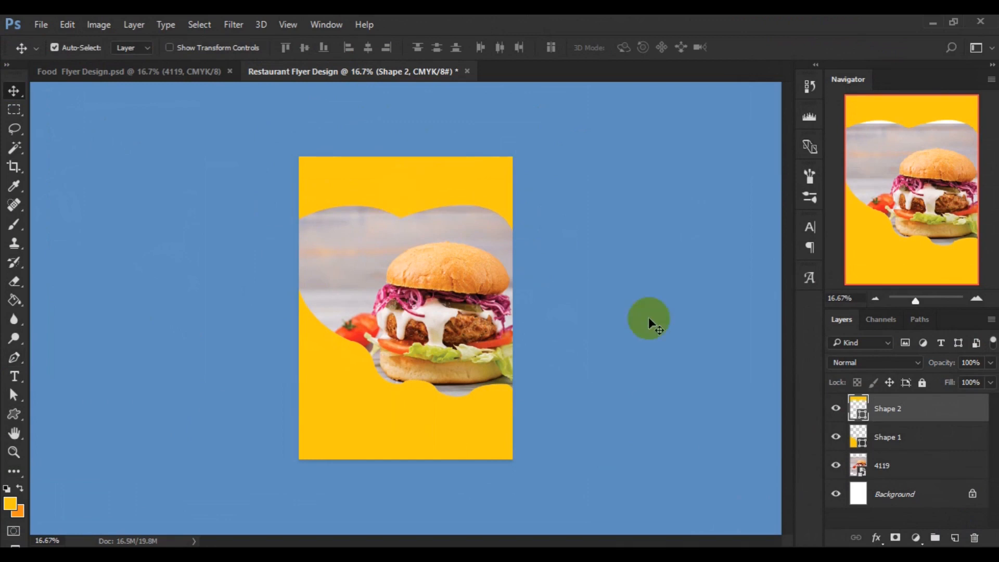
Step: Recolor the upper arched shape from yellow to a bright red with a hue of 0°
{"action": "double_click", "coordinate": [864, 416]}
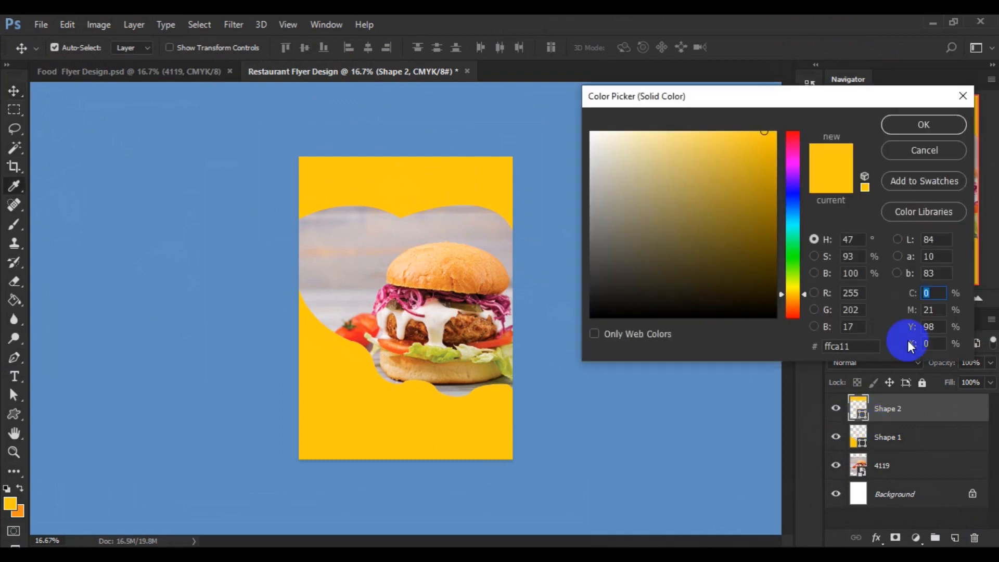
{"action": "left_click", "coordinate": [794, 135]}
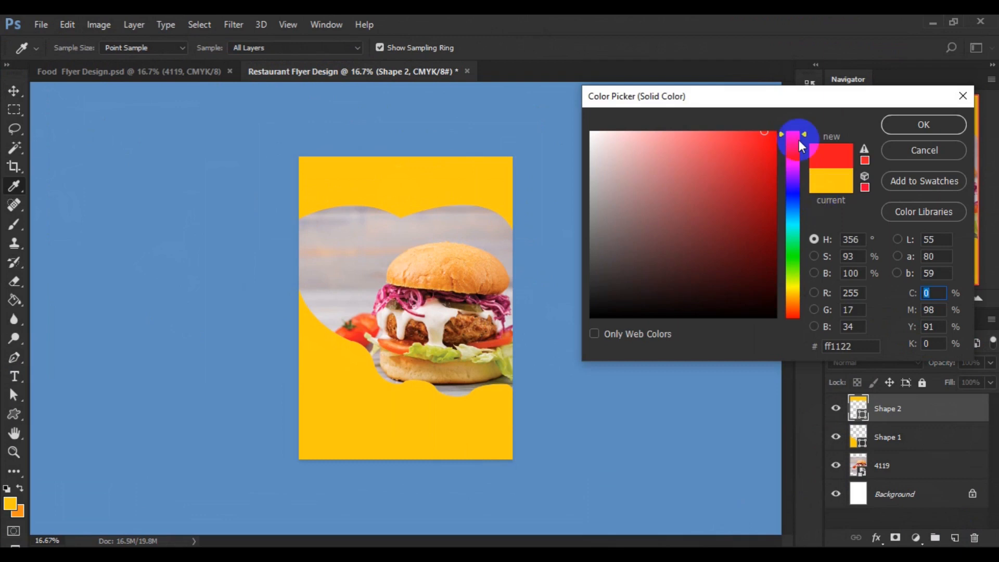
{"action": "left_click_drag", "start_coordinate": [807, 131], "coordinate": [807, 128]}
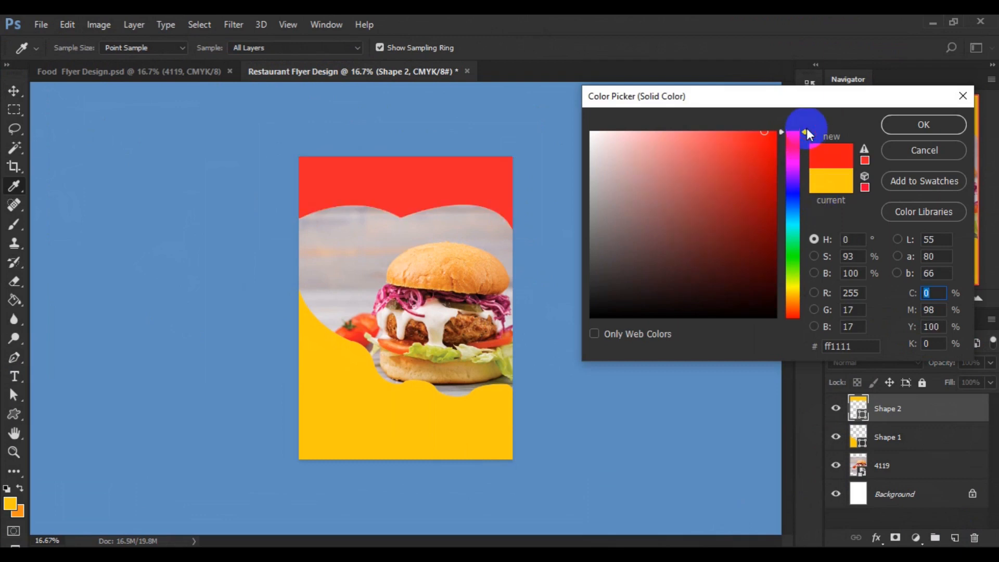
{"action": "left_click", "coordinate": [865, 148]}
{"action": "left_click", "coordinate": [917, 130]}
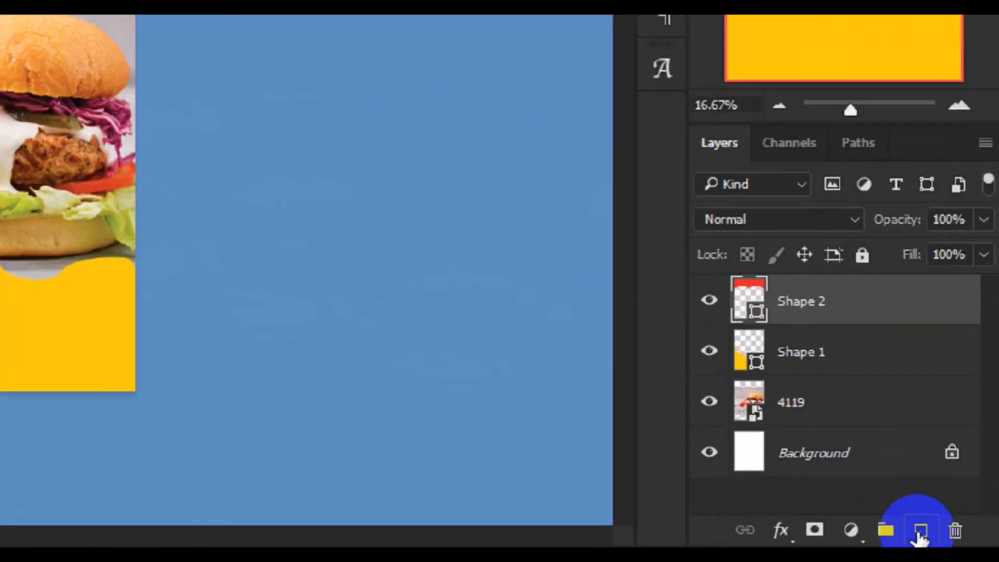
Step: Add a new layer above the red shape and set up the Ellipse tool with a black fill
{"action": "left_click", "coordinate": [940, 535]}
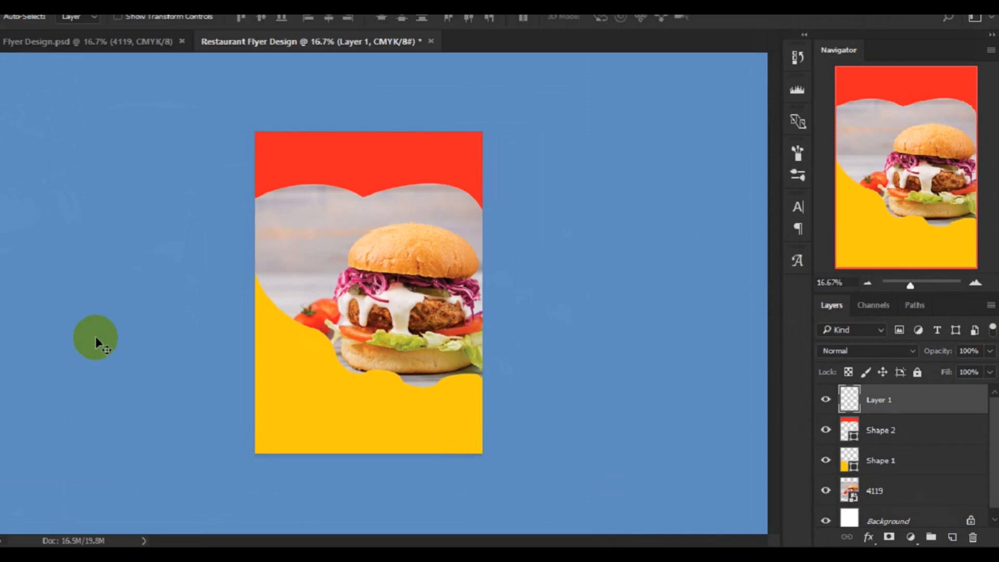
{"action": "left_click", "coordinate": [17, 413]}
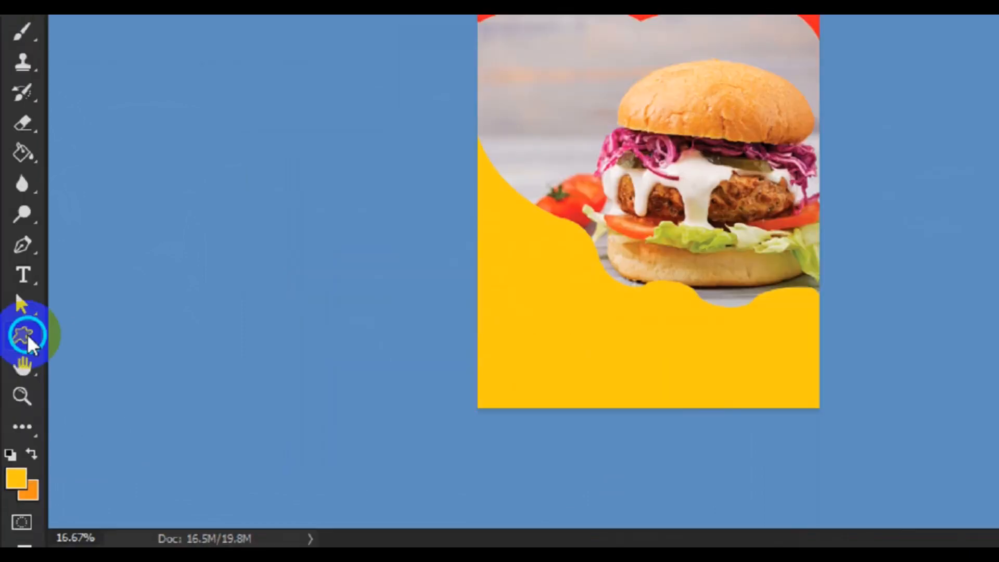
{"action": "right_click", "coordinate": [29, 310]}
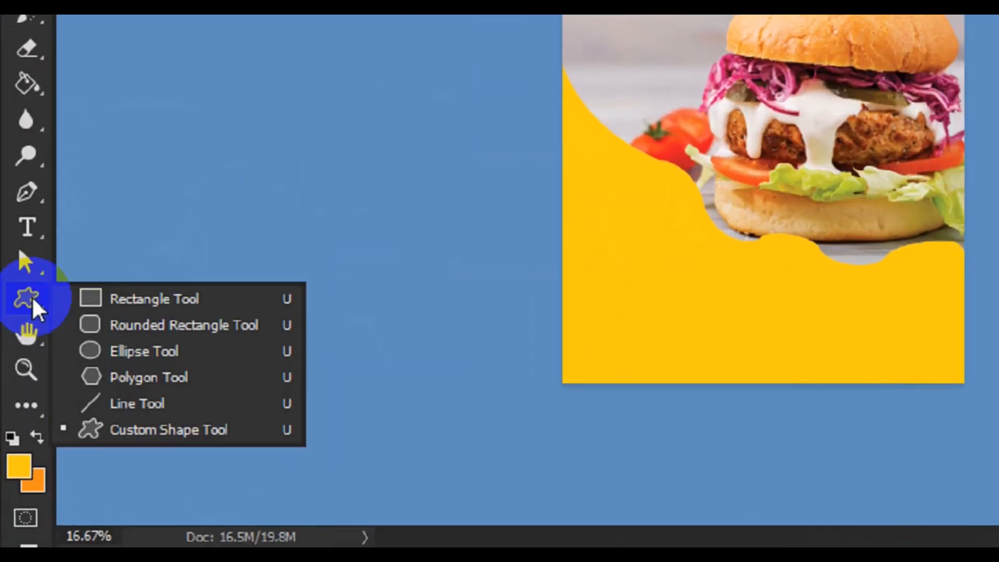
{"action": "left_click", "coordinate": [133, 351]}
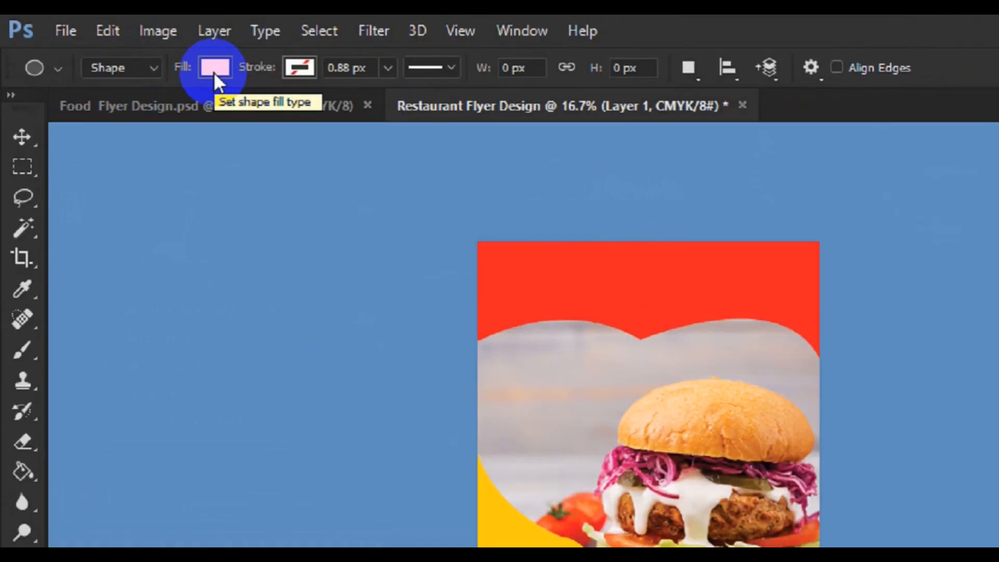
{"action": "left_click", "coordinate": [135, 48]}
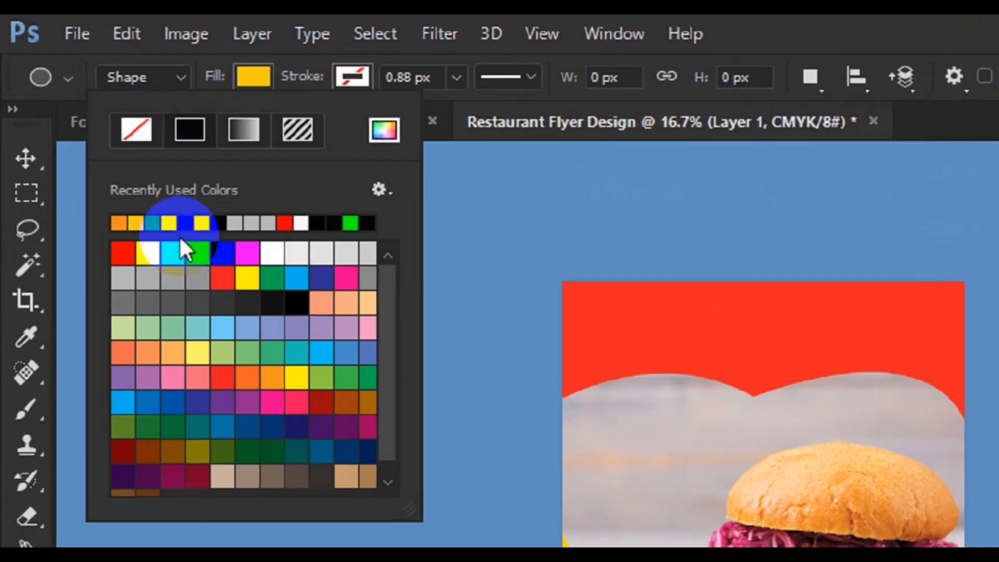
{"action": "left_click", "coordinate": [175, 212]}
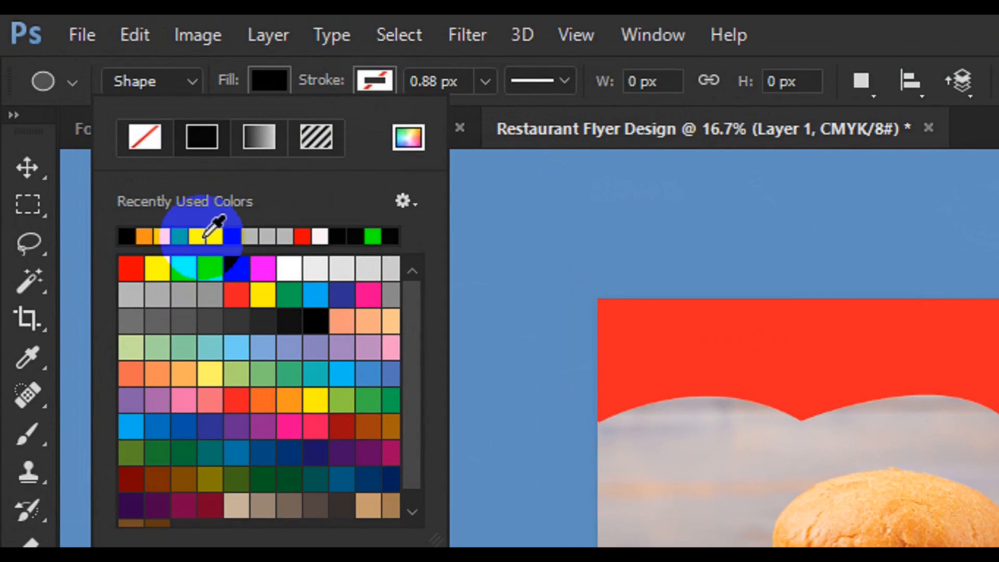
{"action": "left_click", "coordinate": [204, 238]}
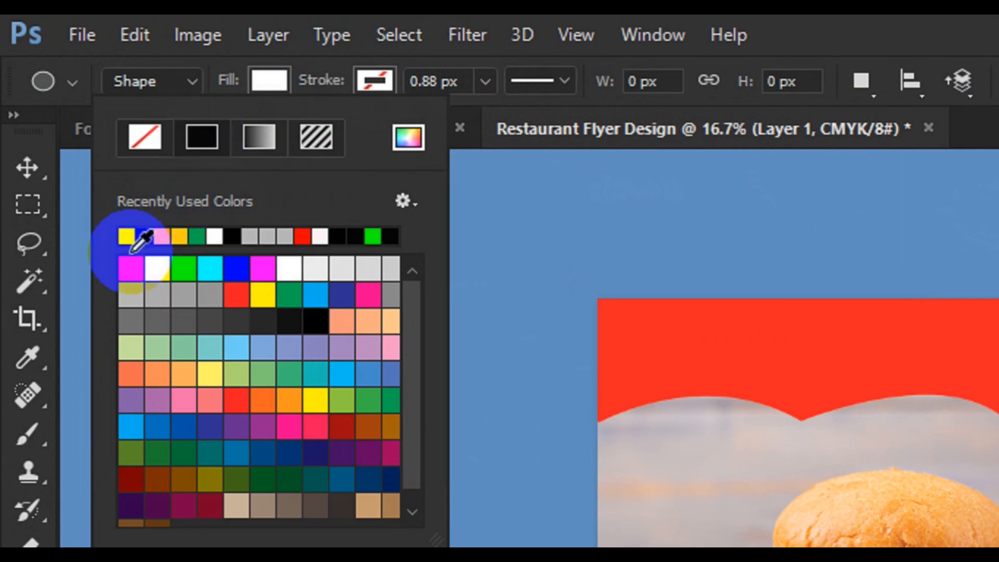
{"action": "left_click", "coordinate": [136, 236]}
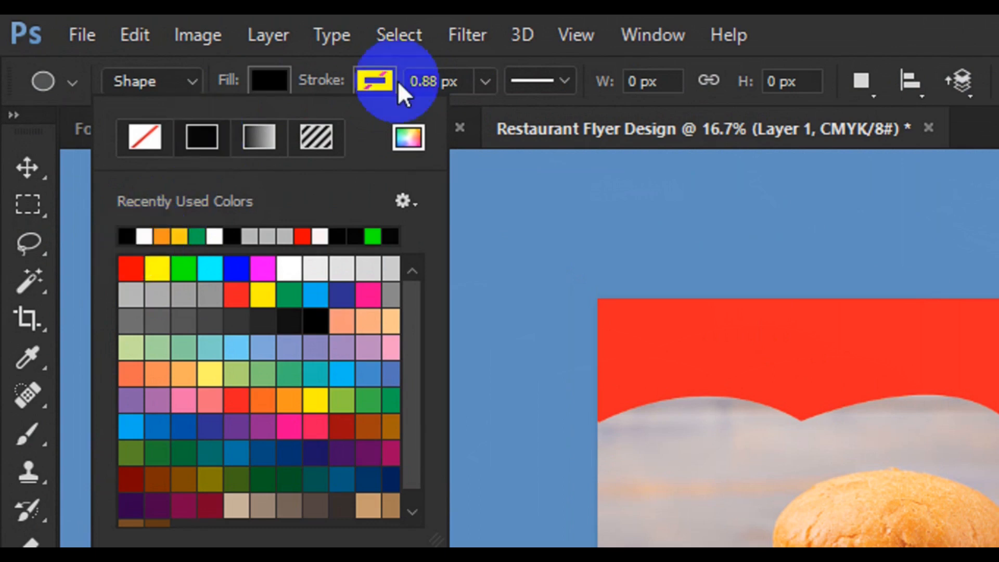
Step: Give the ellipse a white stroke with a width of 12.87 px
{"action": "left_click", "coordinate": [377, 83]}
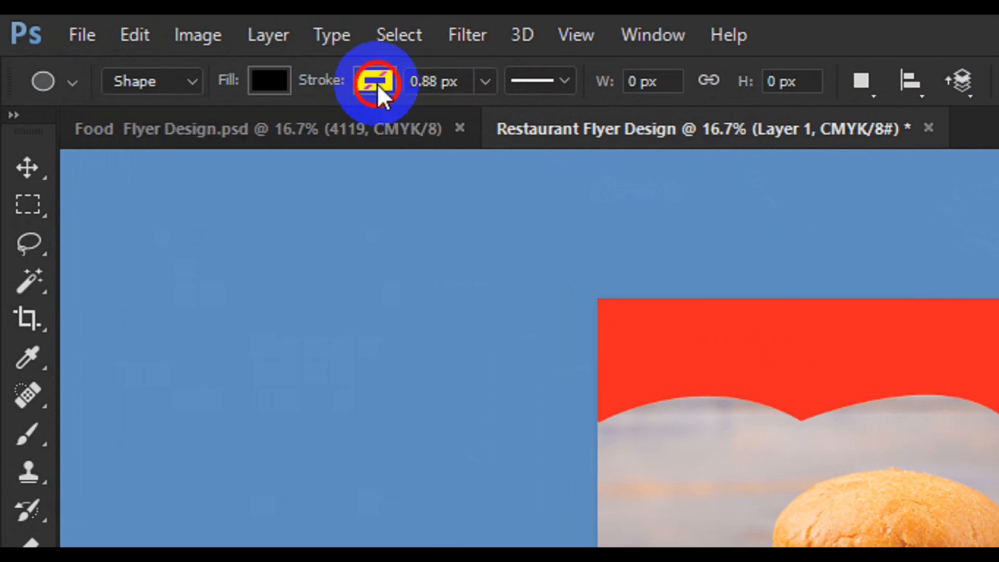
{"action": "left_click", "coordinate": [377, 83]}
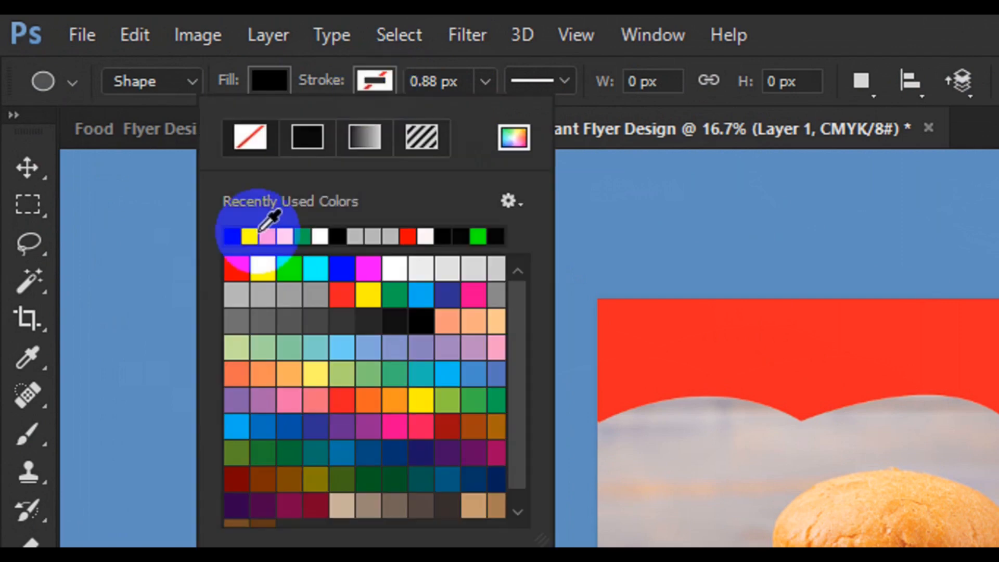
{"action": "left_click", "coordinate": [252, 234]}
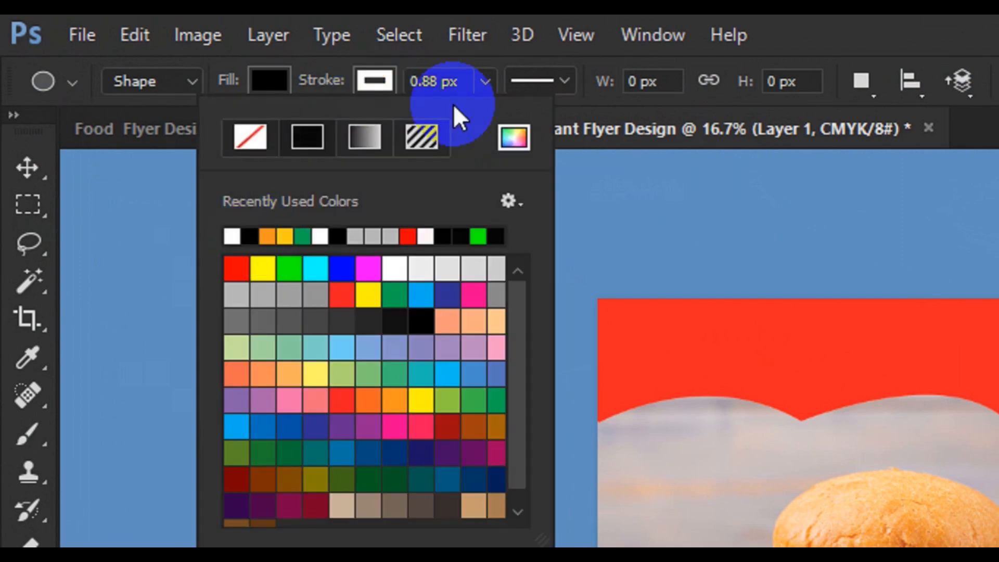
{"action": "left_click", "coordinate": [481, 80]}
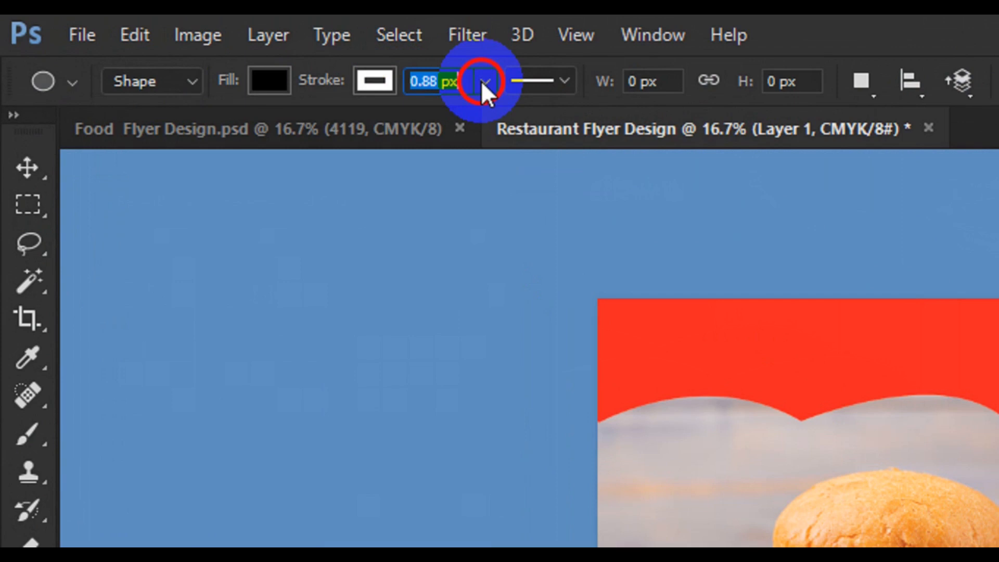
{"action": "left_click_drag", "start_coordinate": [481, 80], "coordinate": [495, 117]}
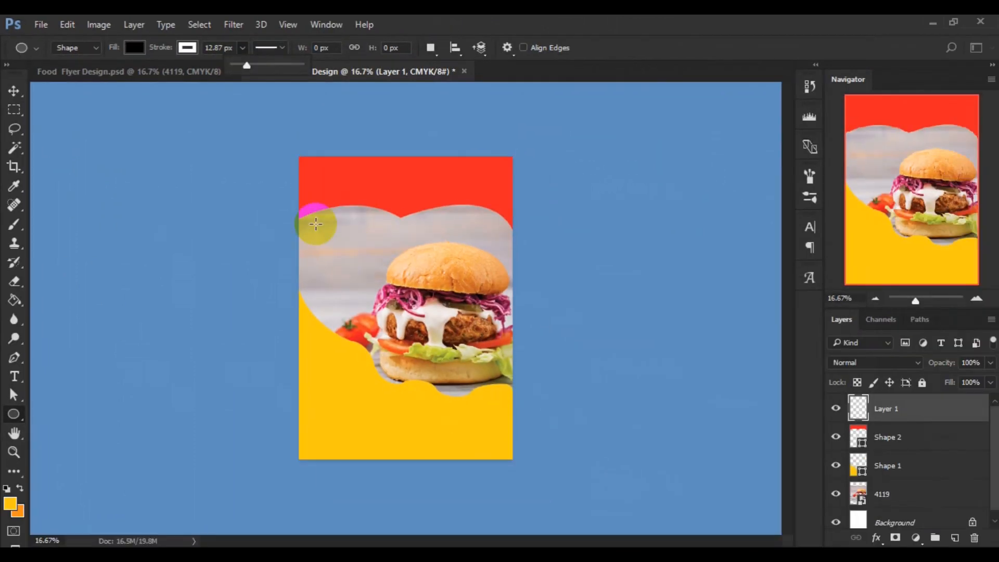
Step: Draw a 540 x 540 px circle over the photo's upper-left edge and move it slightly right and down below the red shape
{"action": "left_click", "coordinate": [336, 240]}
{"action": "left_click_drag", "start_coordinate": [336, 241], "coordinate": [368, 256]}
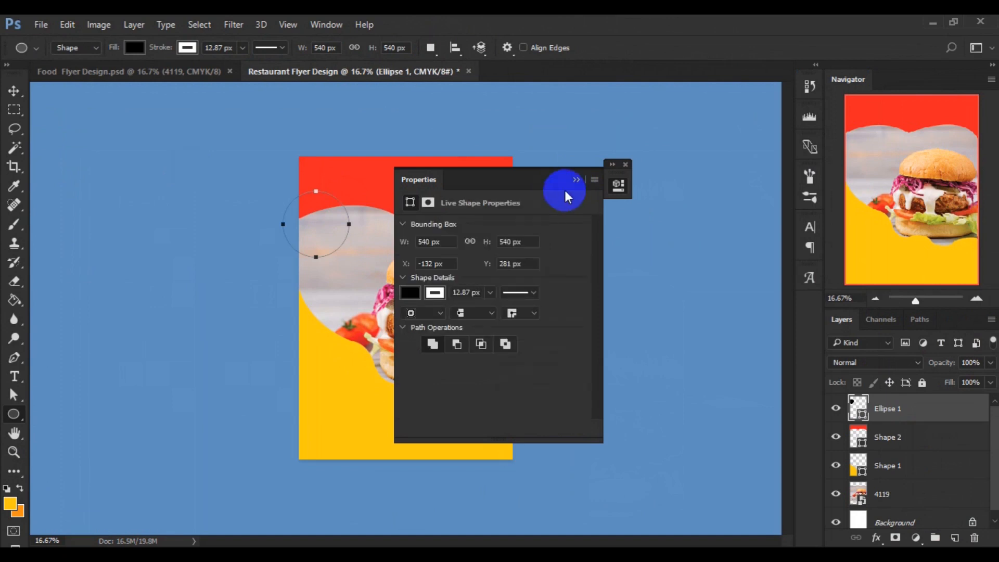
{"action": "left_click", "coordinate": [576, 181]}
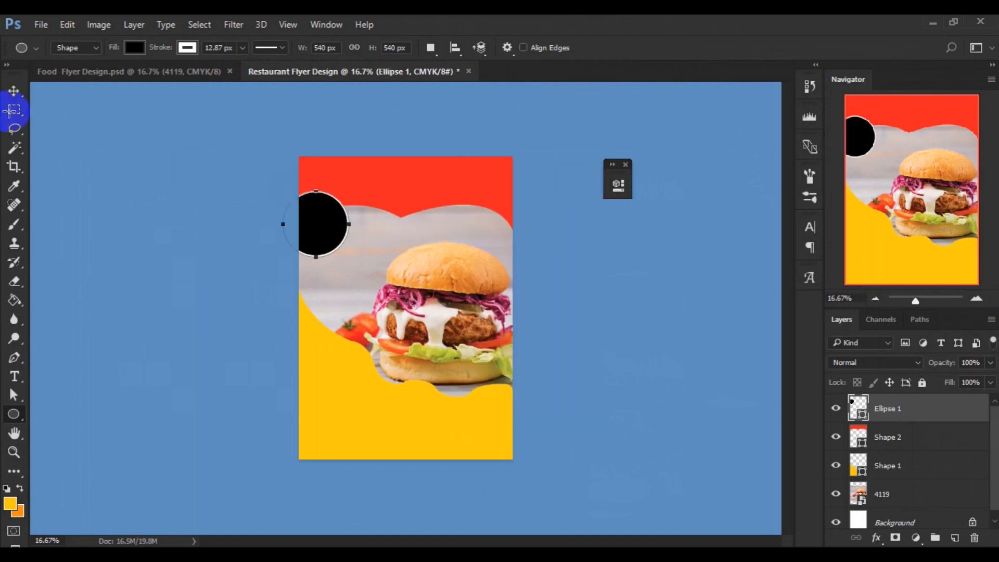
{"action": "left_click", "coordinate": [9, 97]}
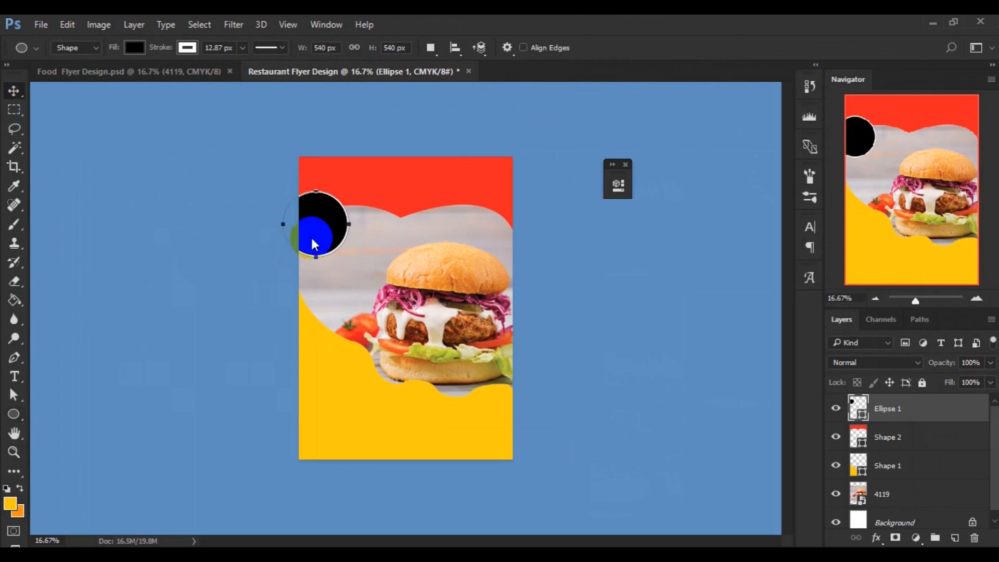
{"action": "left_click", "coordinate": [328, 239]}
{"action": "mouse_move", "coordinate": [327, 240]}
{"action": "left_mouse_down"}
{"action": "mouse_move", "coordinate": [336, 237]}
{"action": "mouse_move", "coordinate": [324, 244]}
{"action": "left_mouse_up"}
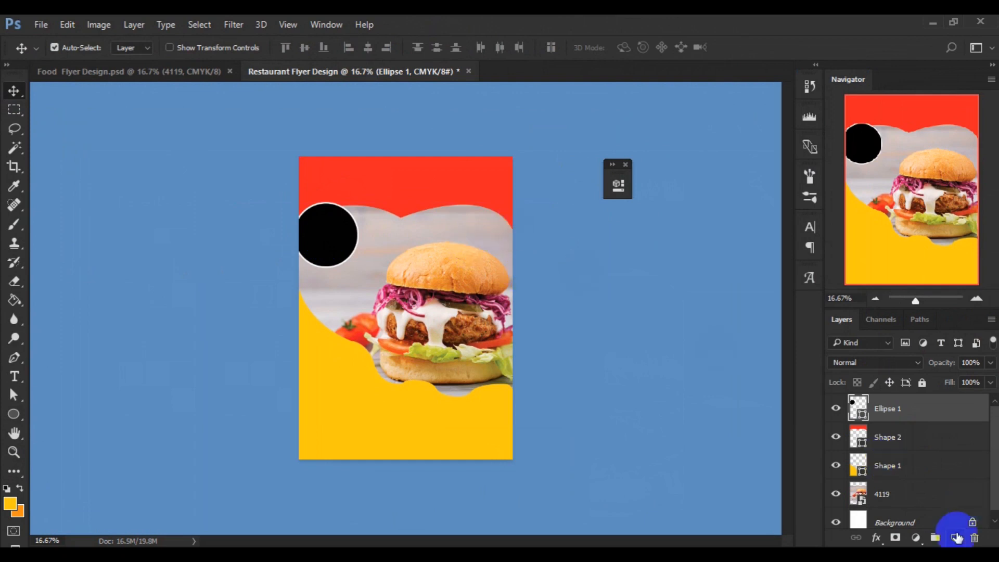
Step: Add a new empty layer directly above the yellow Shape 1 layer
{"action": "left_click", "coordinate": [938, 519]}
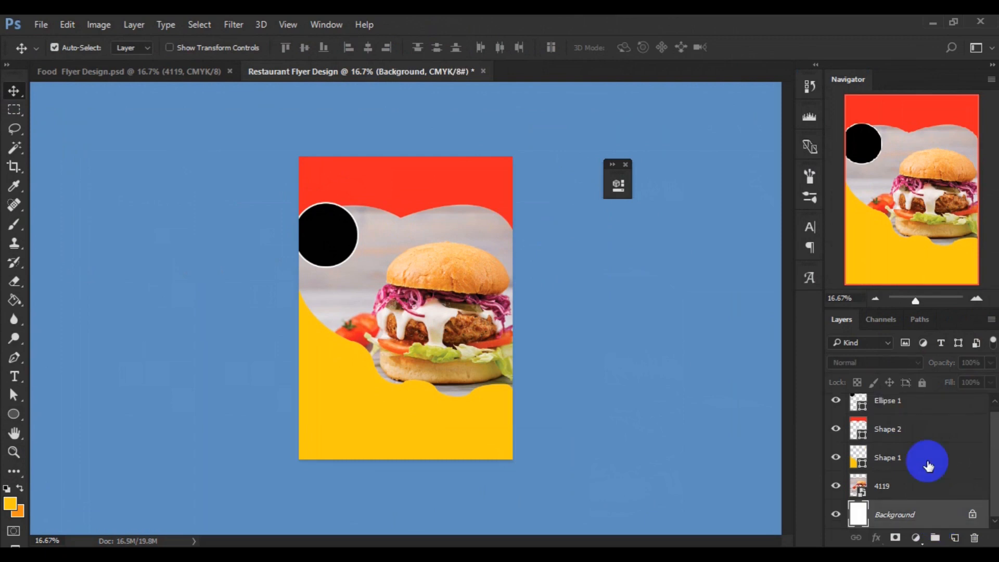
{"action": "left_click", "coordinate": [928, 464]}
{"action": "left_click", "coordinate": [955, 539]}
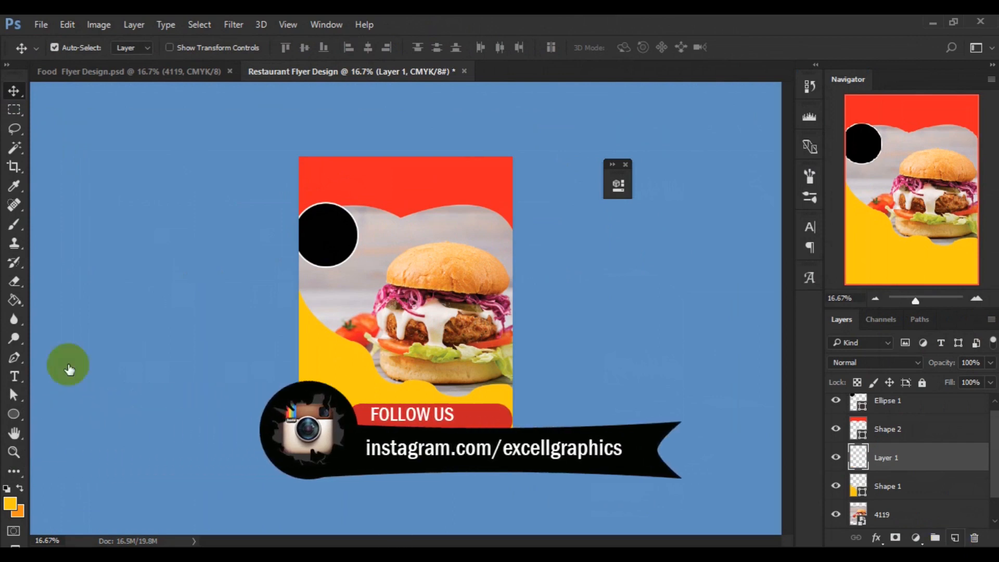
Step: Set the Pen tool's fill to orange and start a new shape on the flyer's bottom edge, right of centre
{"action": "left_click", "coordinate": [14, 366]}
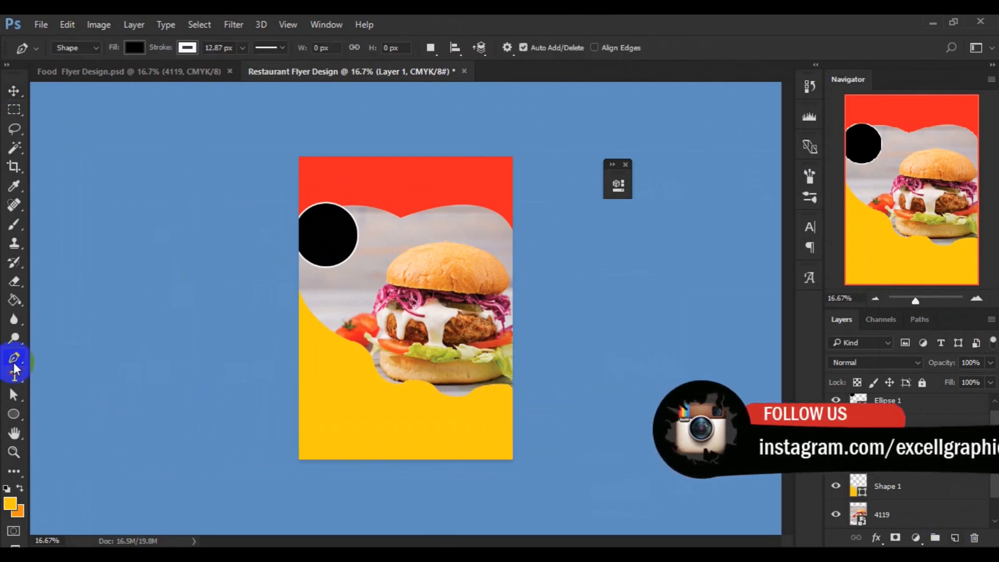
{"action": "left_click", "coordinate": [135, 463]}
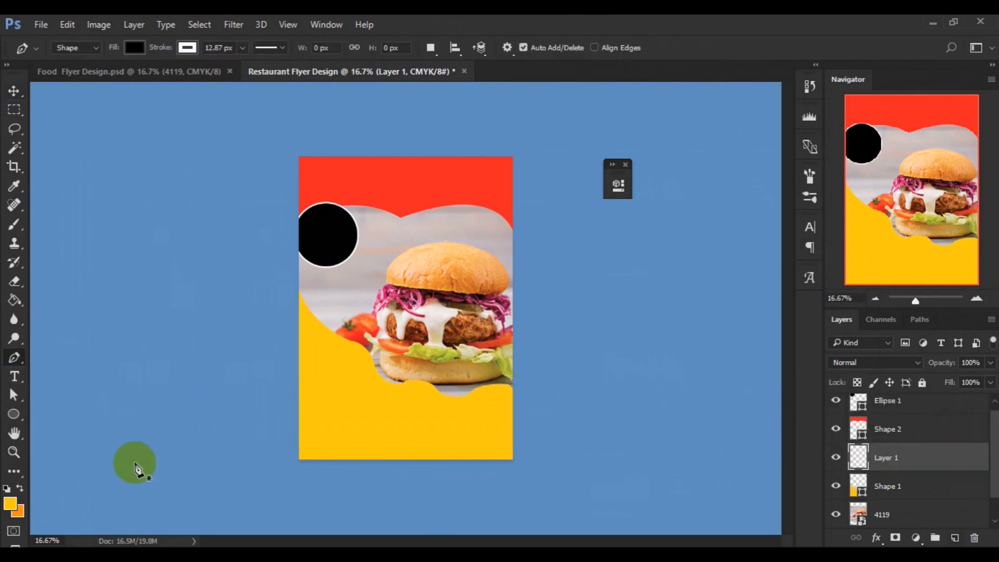
{"action": "key", "text": "x"}
{"action": "left_click_drag", "start_coordinate": [349, 457], "coordinate": [441, 460]}
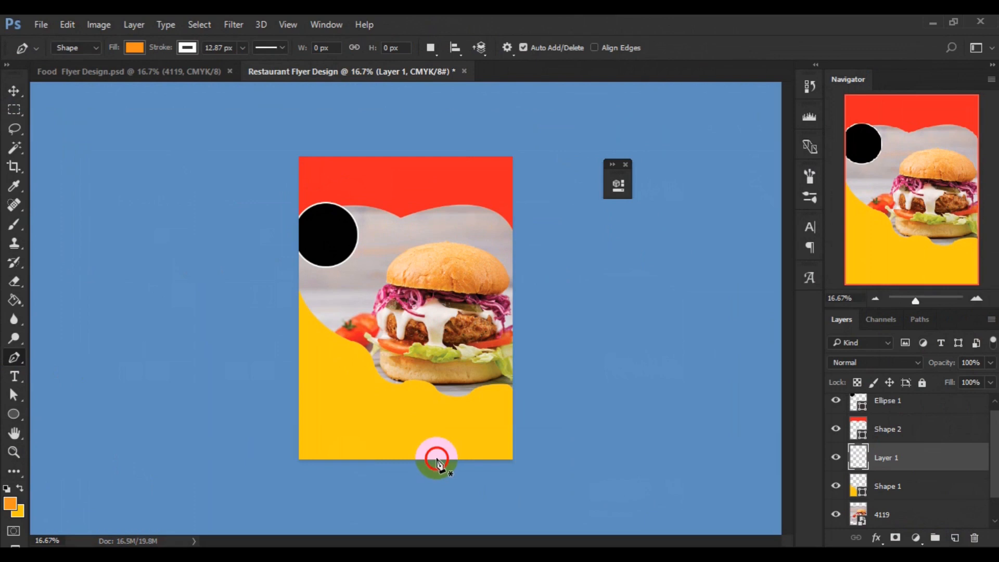
Step: Draw a closed orange right triangle about 174 x 162 px with its base on the flyer's bottom edge
{"action": "left_click", "coordinate": [437, 442]}
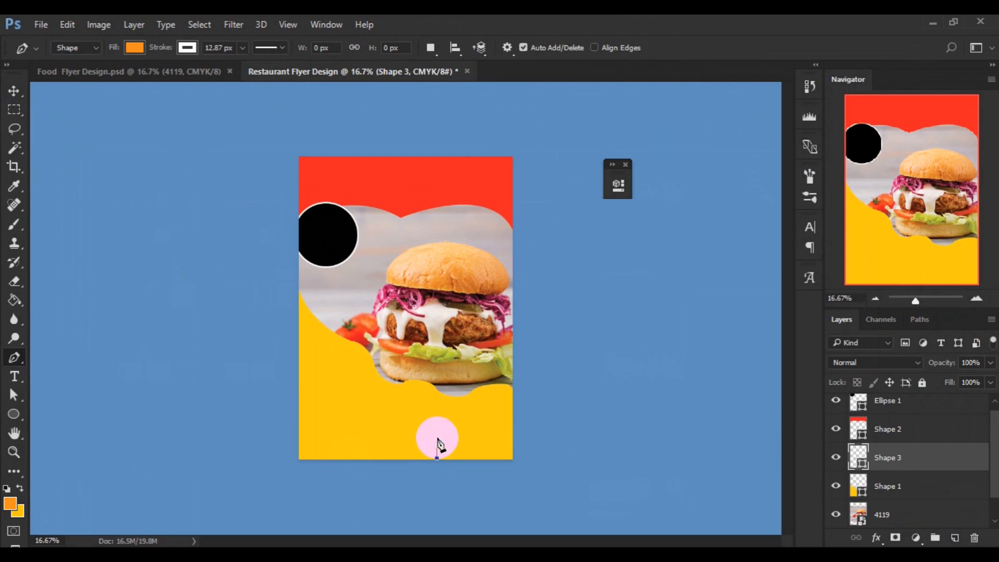
{"action": "mouse_move", "coordinate": [437, 444]}
{"action": "left_mouse_down"}
{"action": "mouse_move", "coordinate": [459, 464]}
{"action": "mouse_move", "coordinate": [442, 451]}
{"action": "left_mouse_up"}
{"action": "key", "text": "z"}
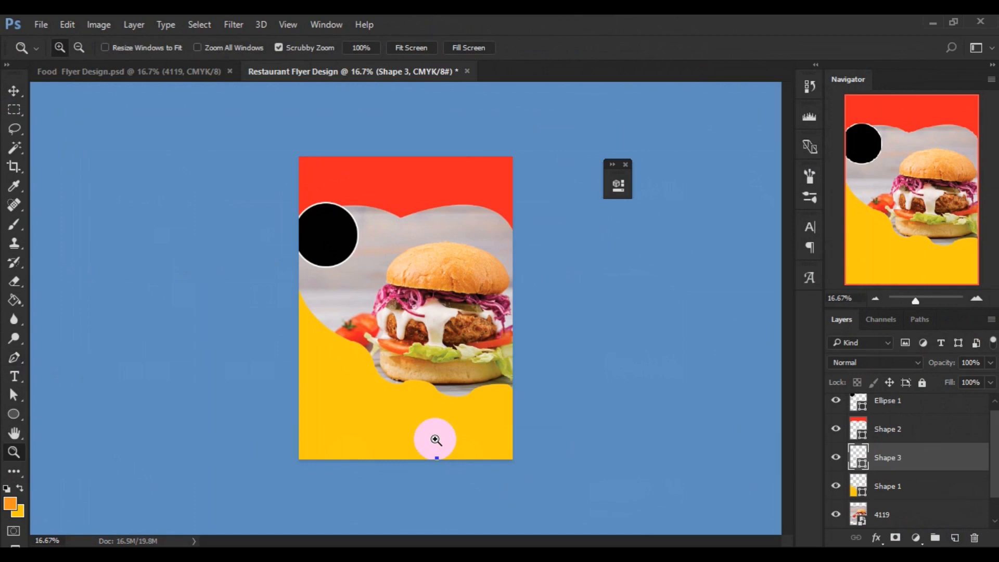
{"action": "left_click", "coordinate": [14, 358]}
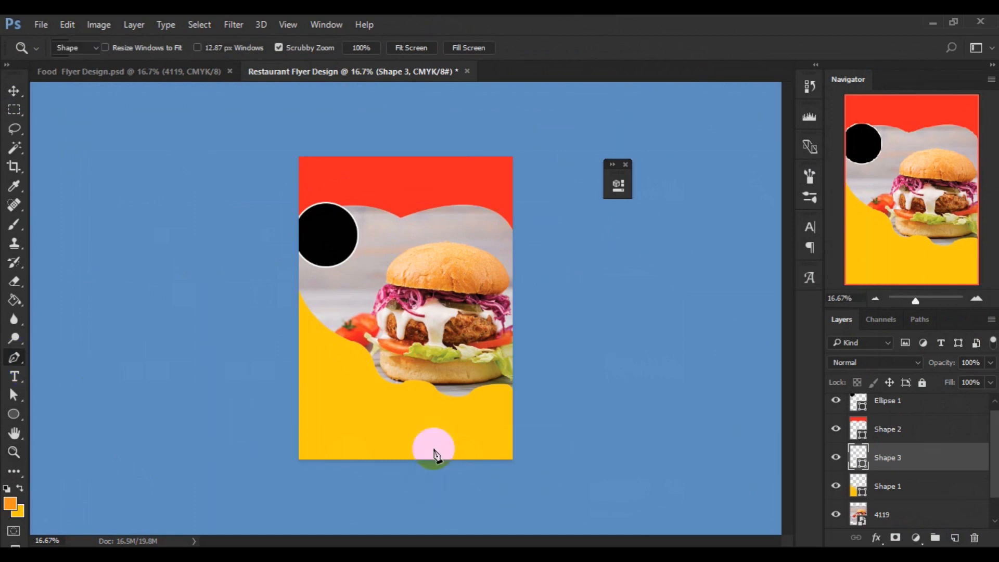
{"action": "left_click", "coordinate": [437, 457]}
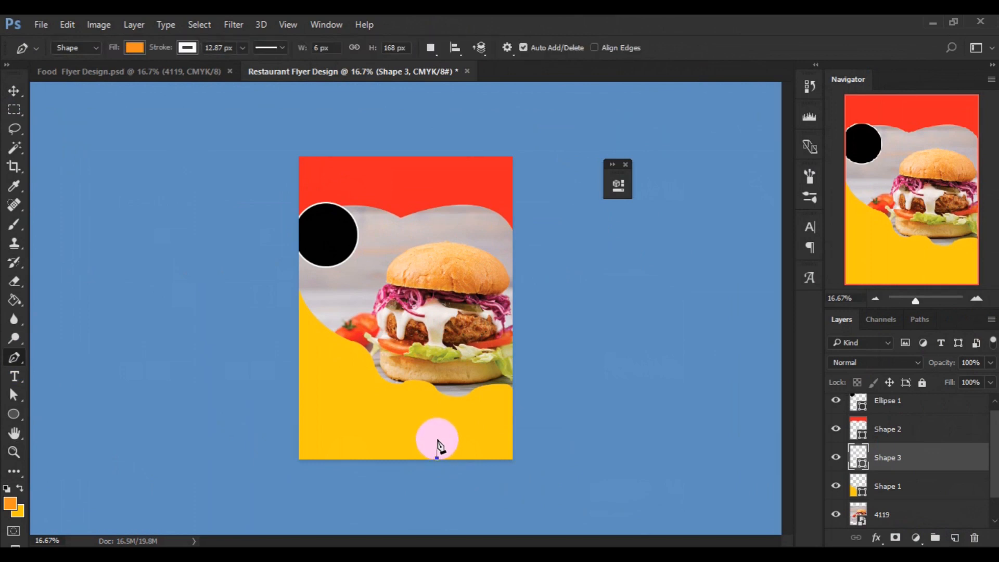
{"action": "left_click", "coordinate": [438, 440]}
{"action": "key", "text": "ctrl+z"}
{"action": "left_click", "coordinate": [437, 440]}
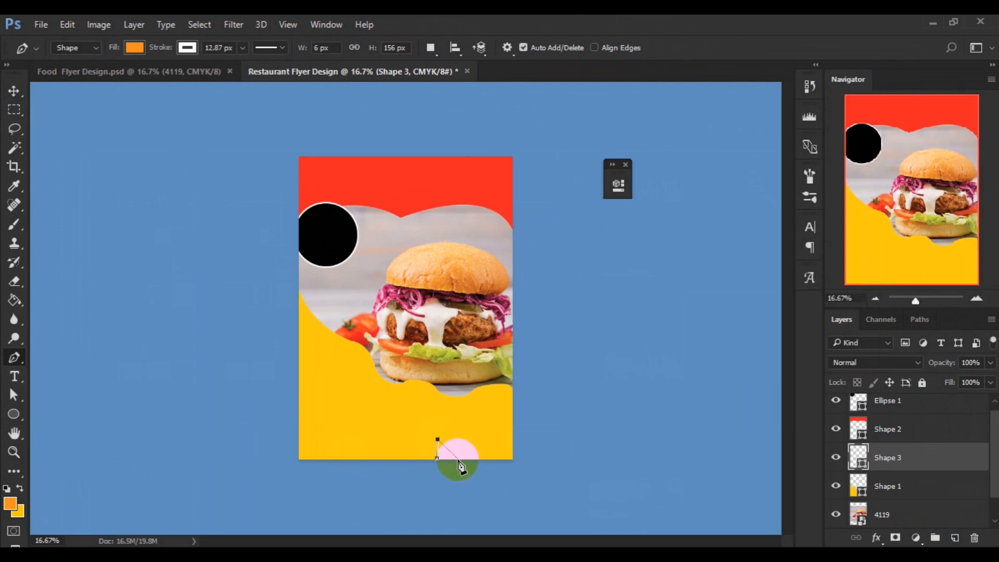
{"action": "left_click", "coordinate": [458, 459]}
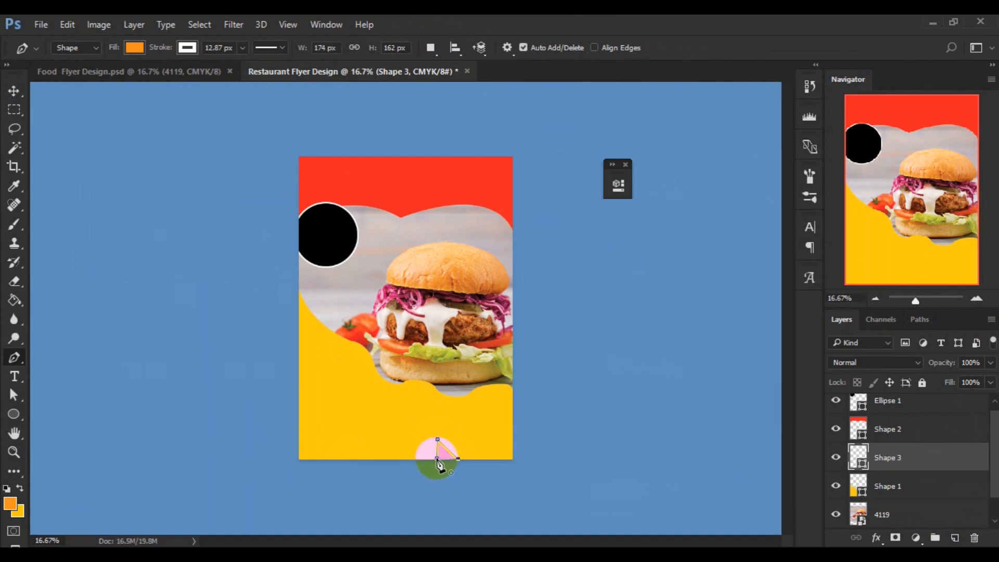
{"action": "left_click", "coordinate": [437, 459]}
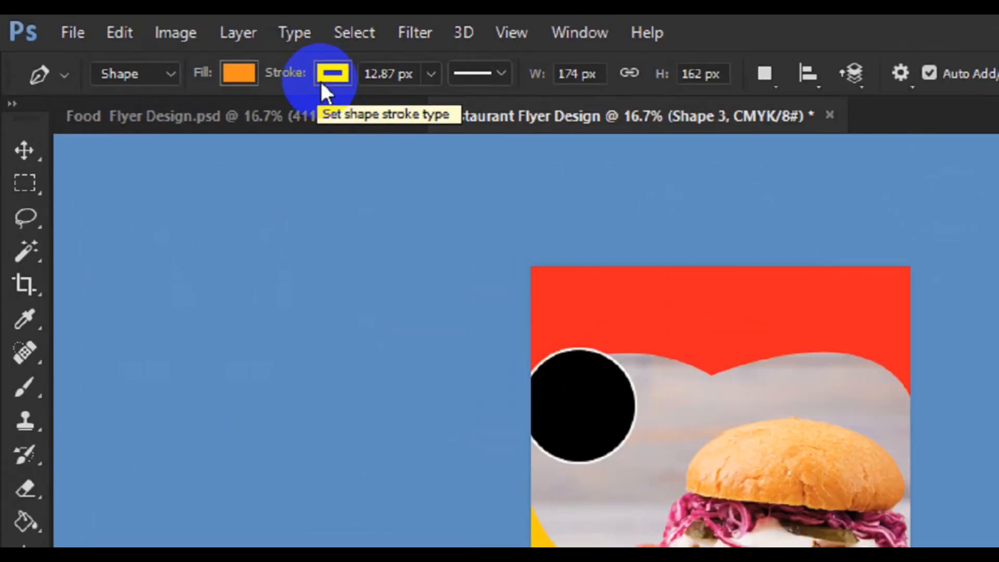
Step: Remove the stroke from the orange triangle
{"action": "left_click", "coordinate": [250, 58]}
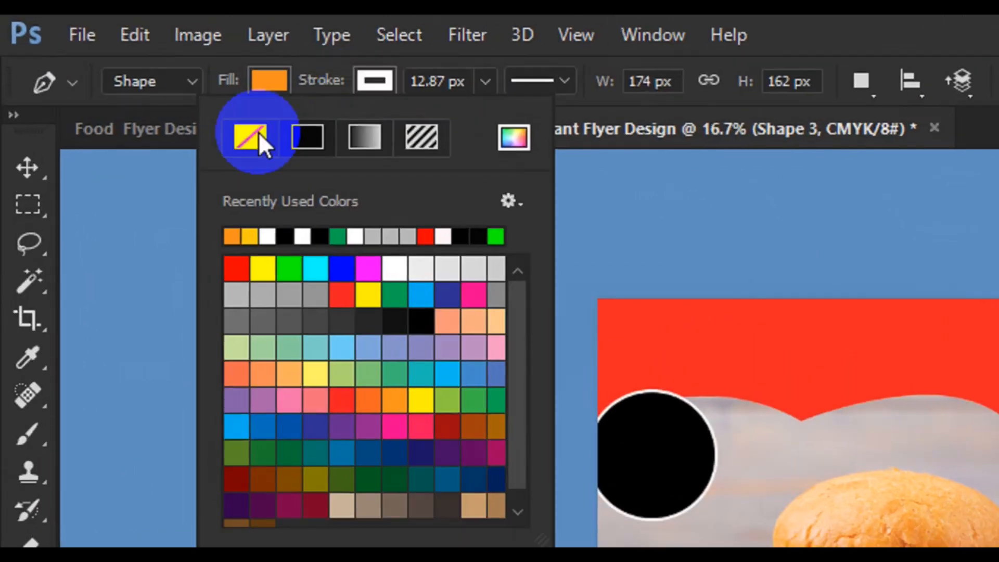
{"action": "left_click", "coordinate": [260, 135]}
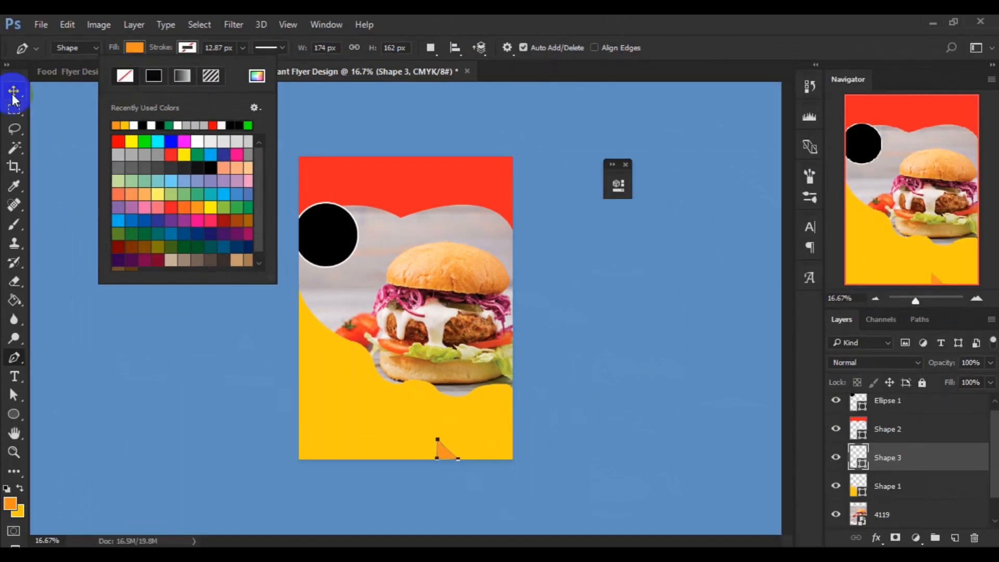
{"action": "left_click", "coordinate": [321, 345]}
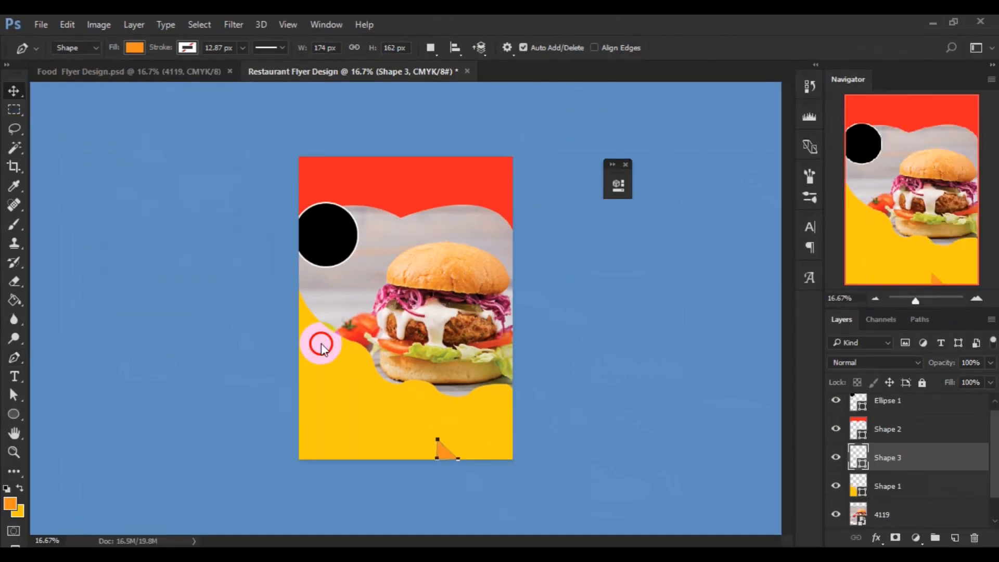
{"action": "key", "text": "v"}
{"action": "key", "text": "ctrl"}
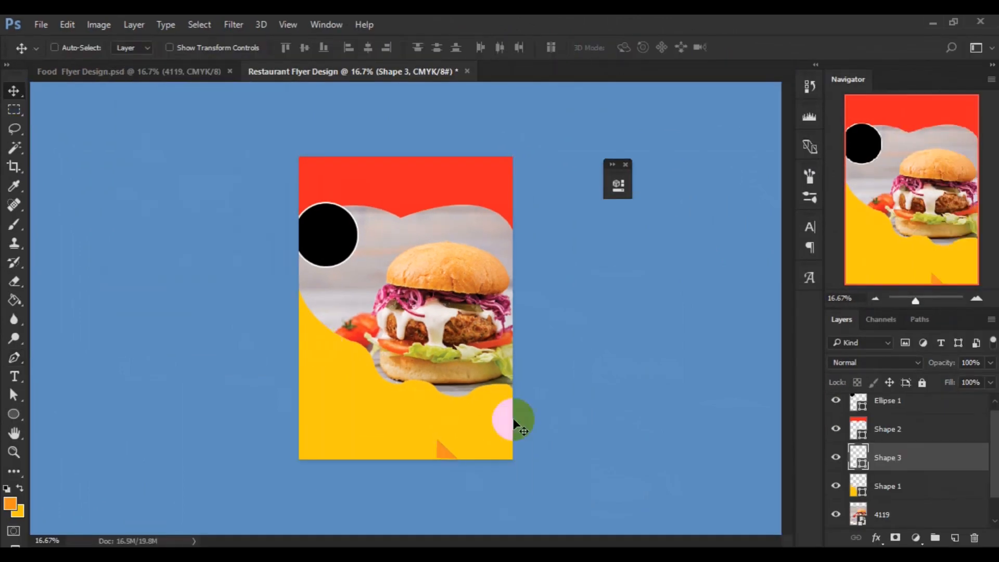
Step: Duplicate the orange triangle to the left along the flyer's bottom edge
{"action": "key", "text": "ctrl+plus"}
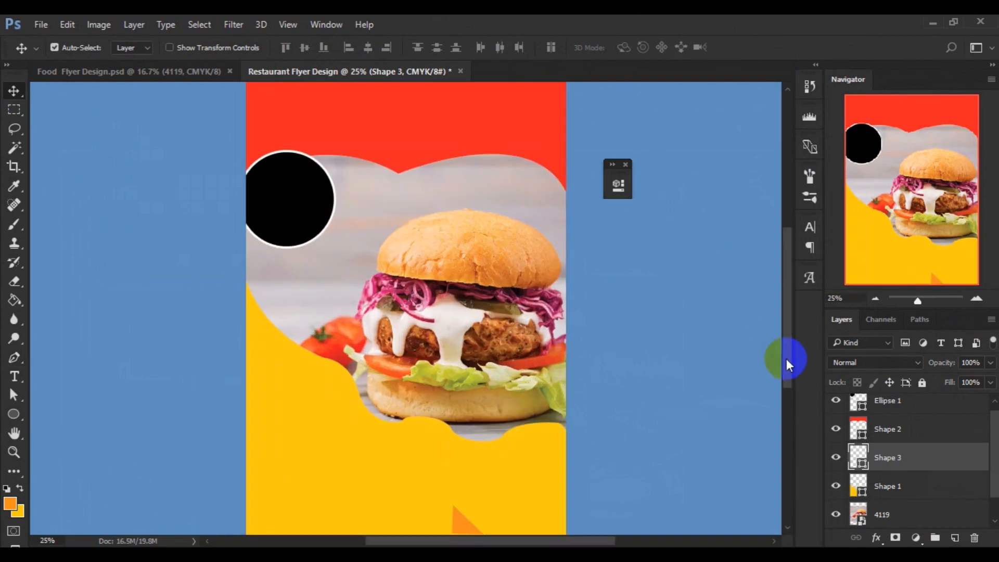
{"action": "left_click_drag", "start_coordinate": [786, 359], "coordinate": [788, 386]}
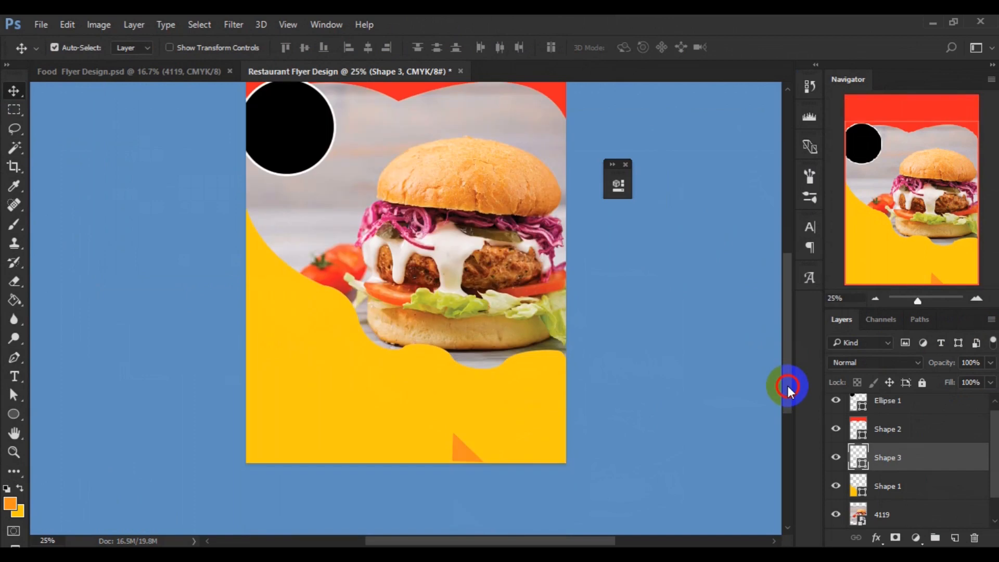
{"action": "left_click_drag", "start_coordinate": [460, 441], "coordinate": [461, 454]}
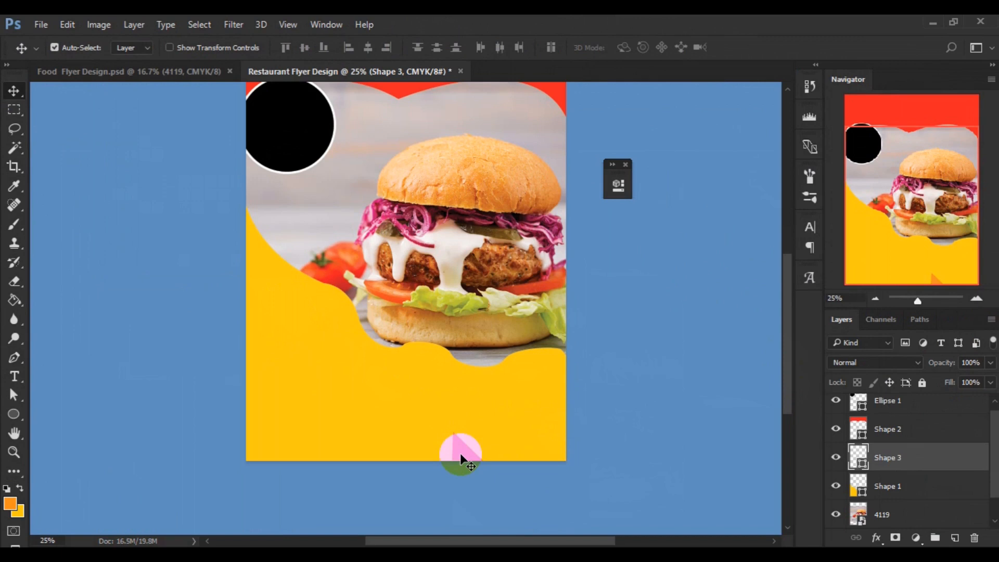
{"action": "left_click_drag", "start_coordinate": [461, 455], "coordinate": [348, 458]}
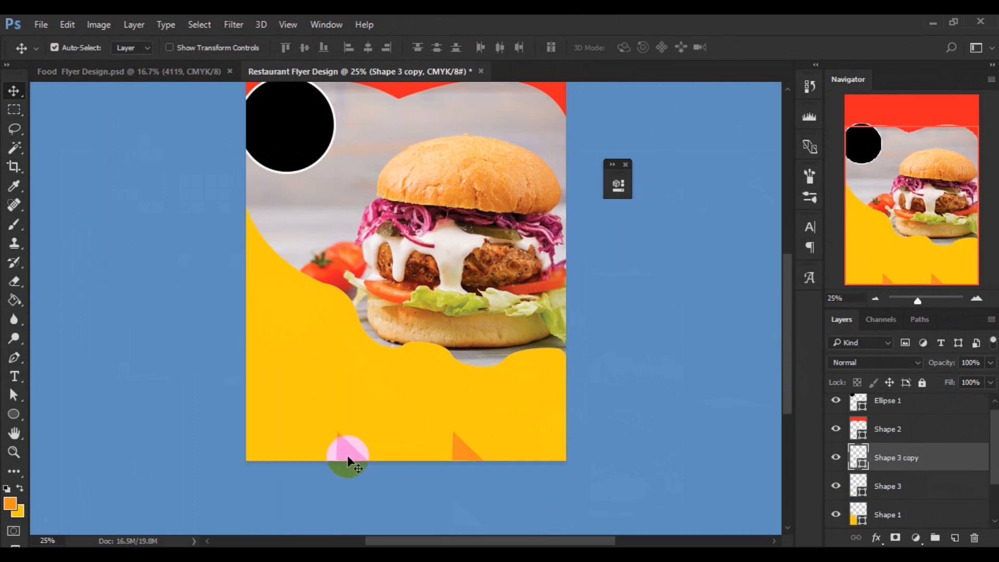
Step: Flip the duplicated triangle horizontally so it mirrors the original
{"action": "key", "text": "ctrl+t"}
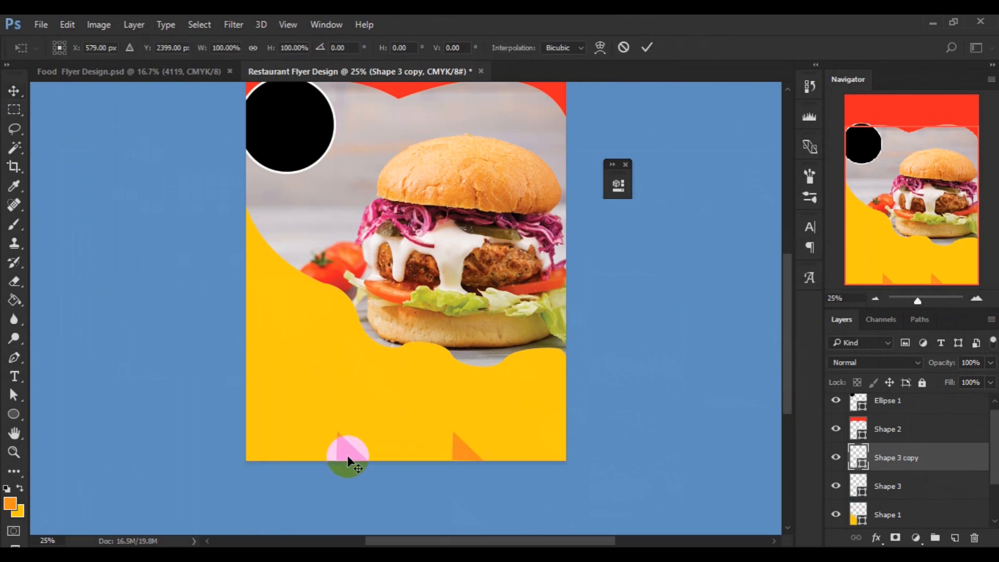
{"action": "right_click", "coordinate": [348, 457]}
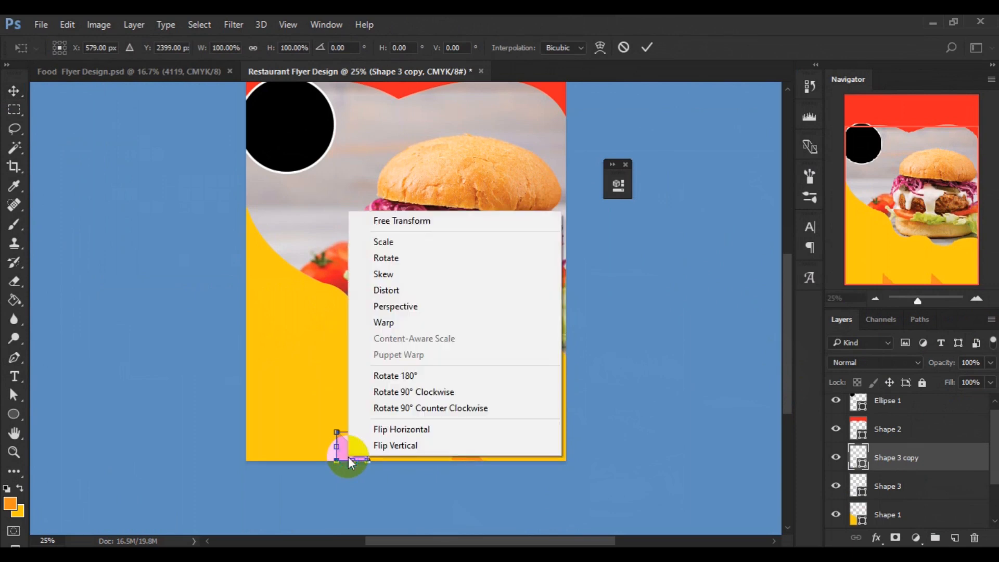
{"action": "left_click", "coordinate": [401, 430]}
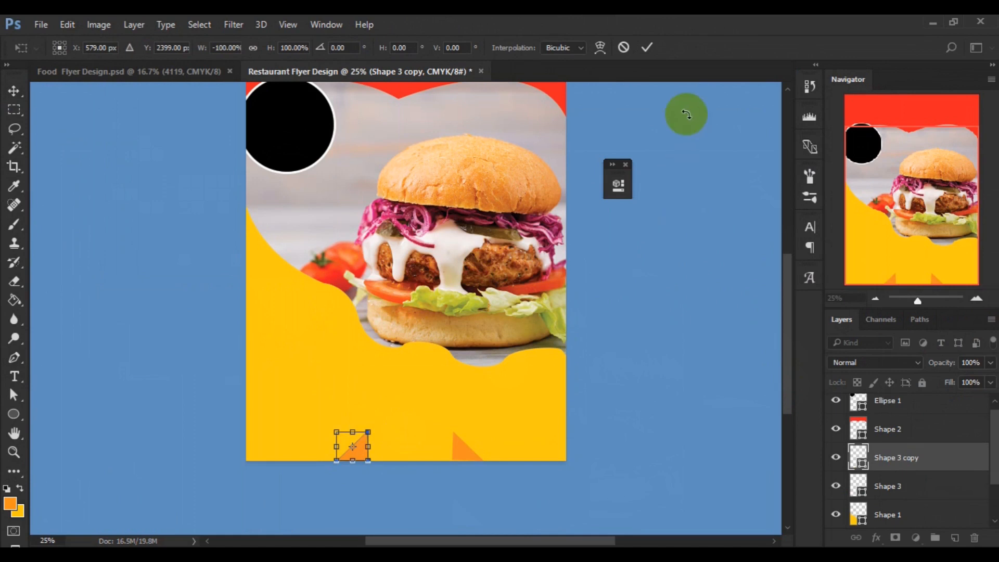
{"action": "left_click", "coordinate": [646, 51]}
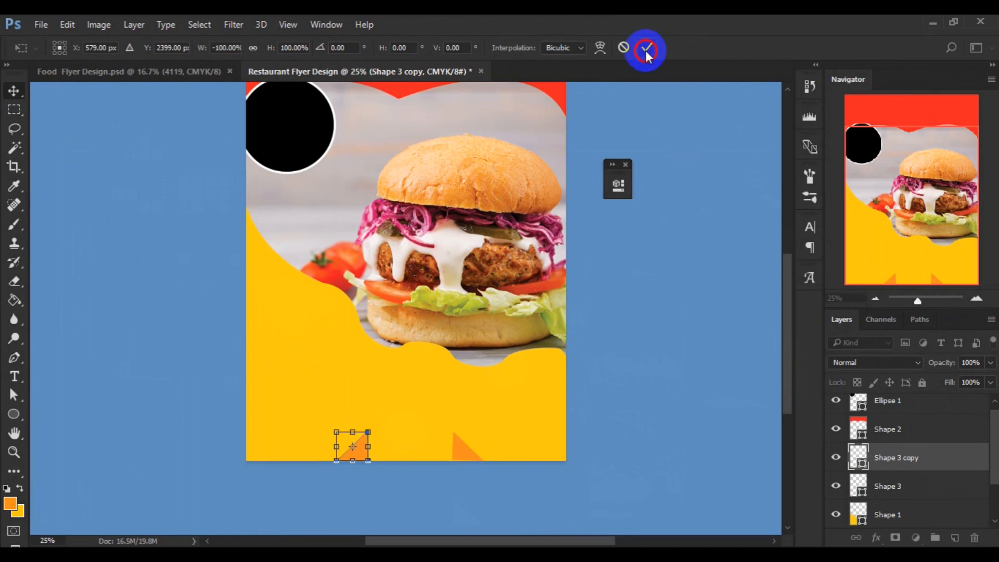
Step: Move the original right-hand triangle slightly to the right along the bottom edge to widen the gap between the two
{"action": "left_click", "coordinate": [465, 451]}
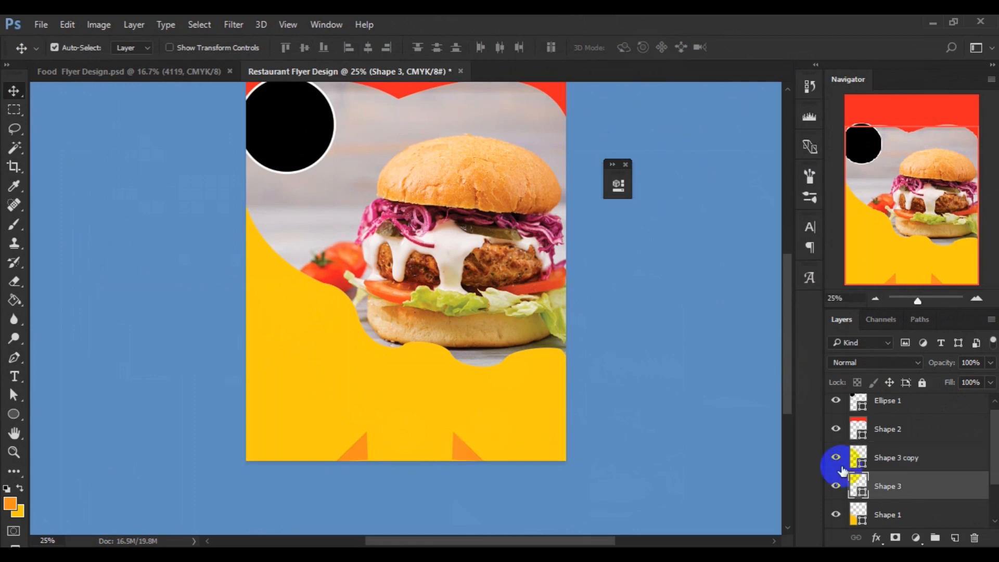
{"action": "left_click", "coordinate": [885, 458], "text": "shift"}
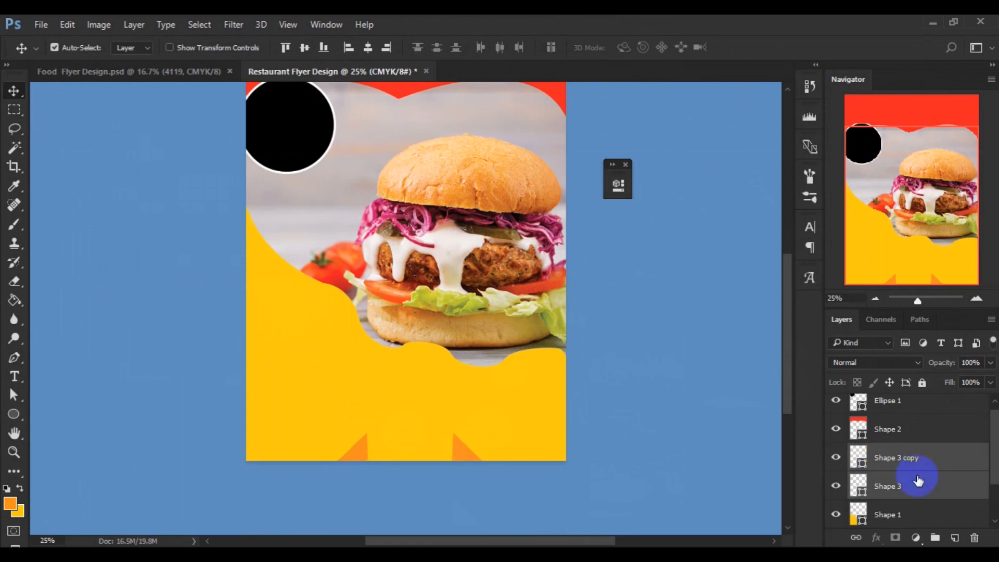
{"action": "left_click", "coordinate": [915, 458]}
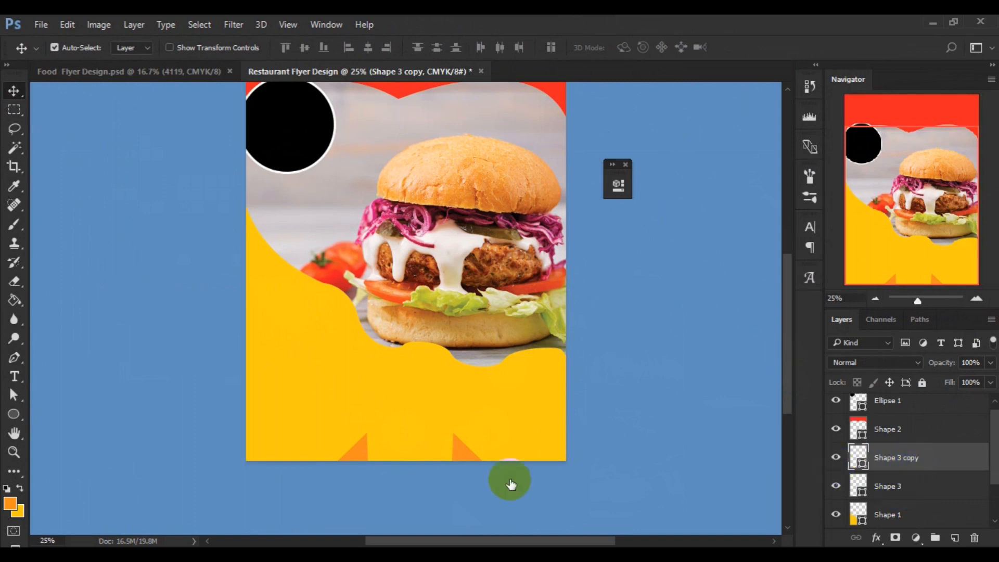
{"action": "left_click", "coordinate": [459, 456]}
{"action": "left_click_drag", "start_coordinate": [465, 459], "coordinate": [470, 459]}
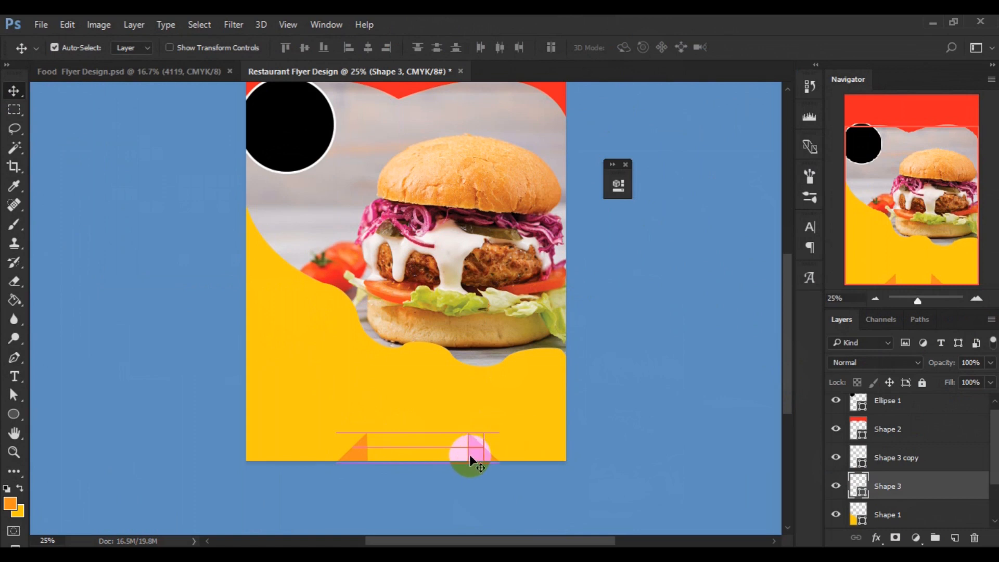
Step: Group the Shape 3 and Shape 3 copy triangle layers
{"action": "left_click", "coordinate": [881, 467], "text": "shift"}
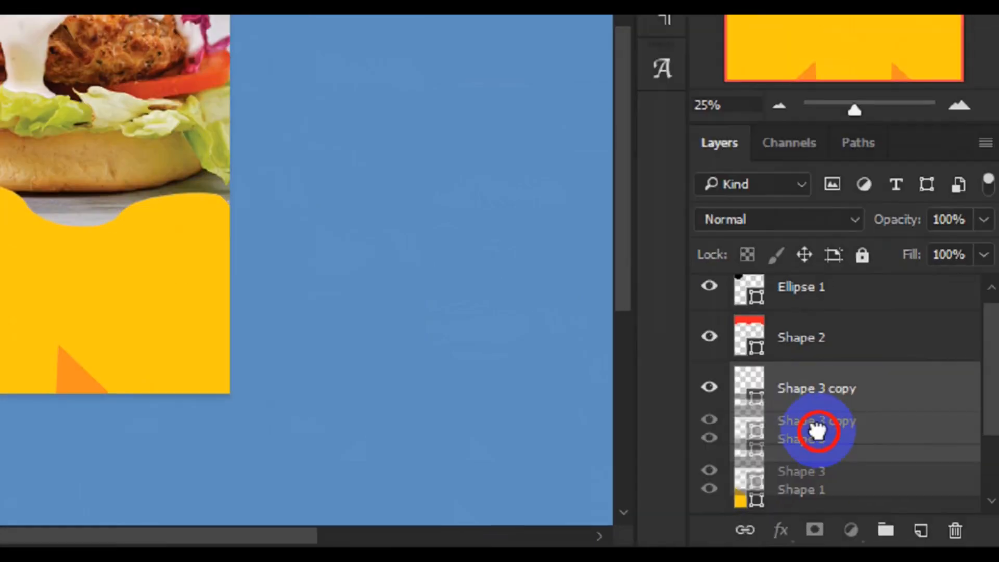
{"action": "left_click_drag", "start_coordinate": [880, 465], "coordinate": [922, 511]}
{"action": "left_click_drag", "start_coordinate": [854, 480], "coordinate": [868, 525]}
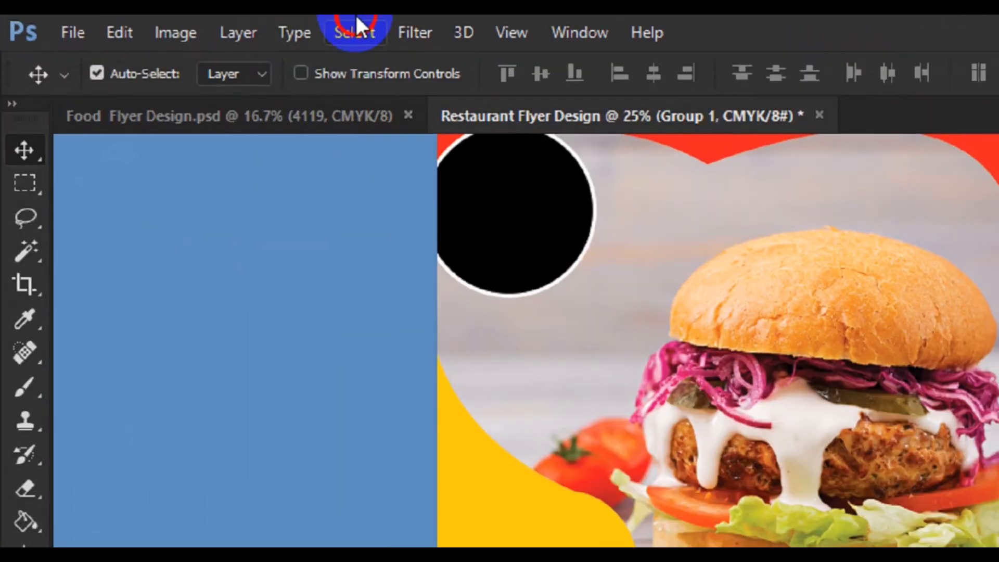
Step: Centre the triangle group horizontally on the whole canvas and clear the selection
{"action": "left_click", "coordinate": [266, 21]}
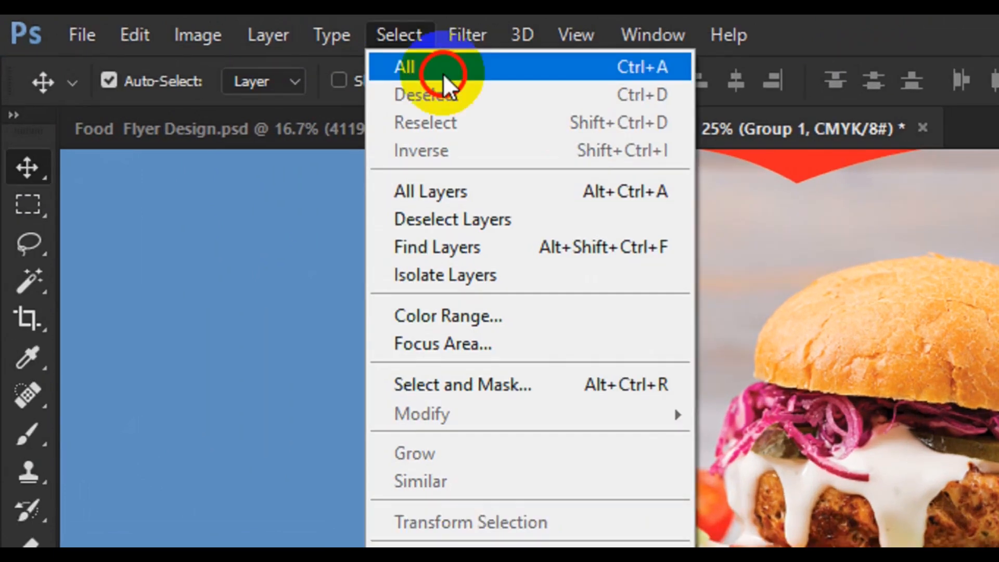
{"action": "left_click", "coordinate": [417, 69]}
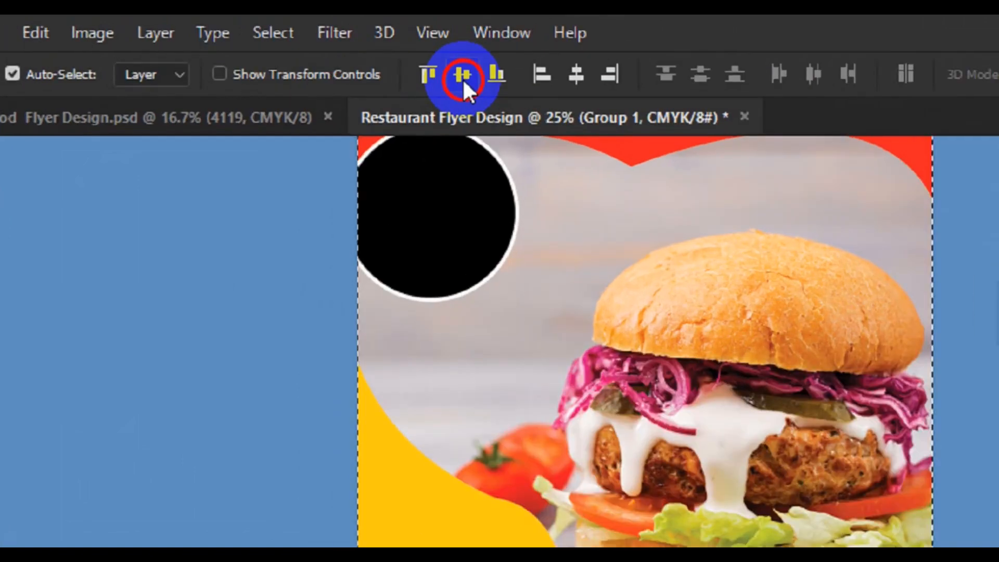
{"action": "left_click", "coordinate": [432, 71]}
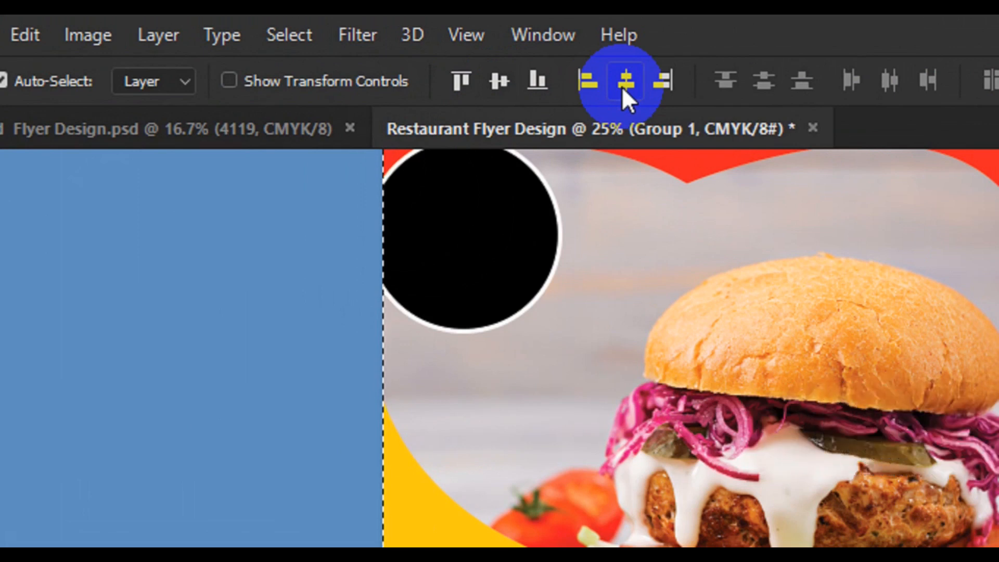
{"action": "left_click", "coordinate": [305, 45]}
{"action": "left_click", "coordinate": [348, 93]}
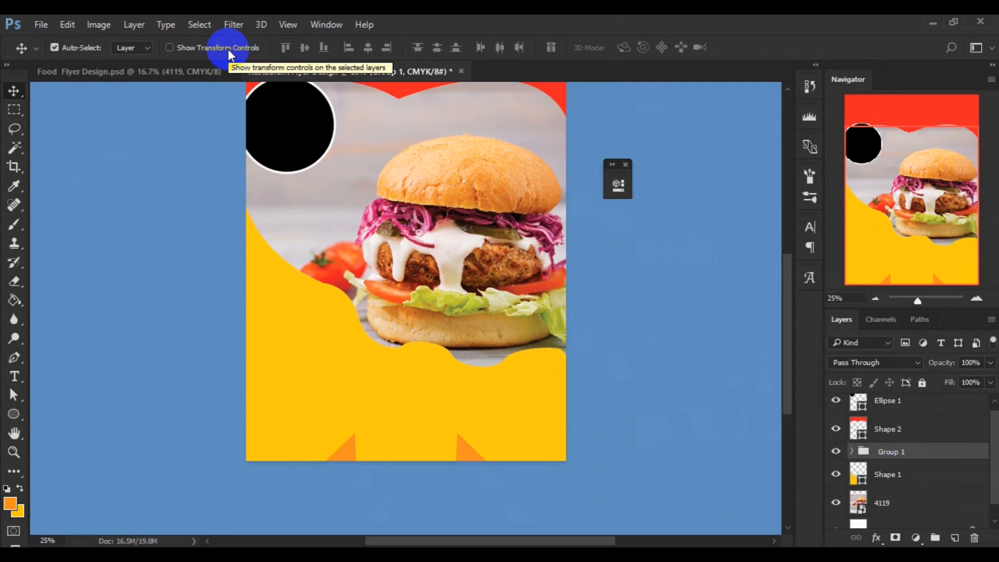
Step: Free-transform the triangle group, lowering its top edge slightly so both triangles become a little shorter
{"action": "key", "text": "ctrl"}
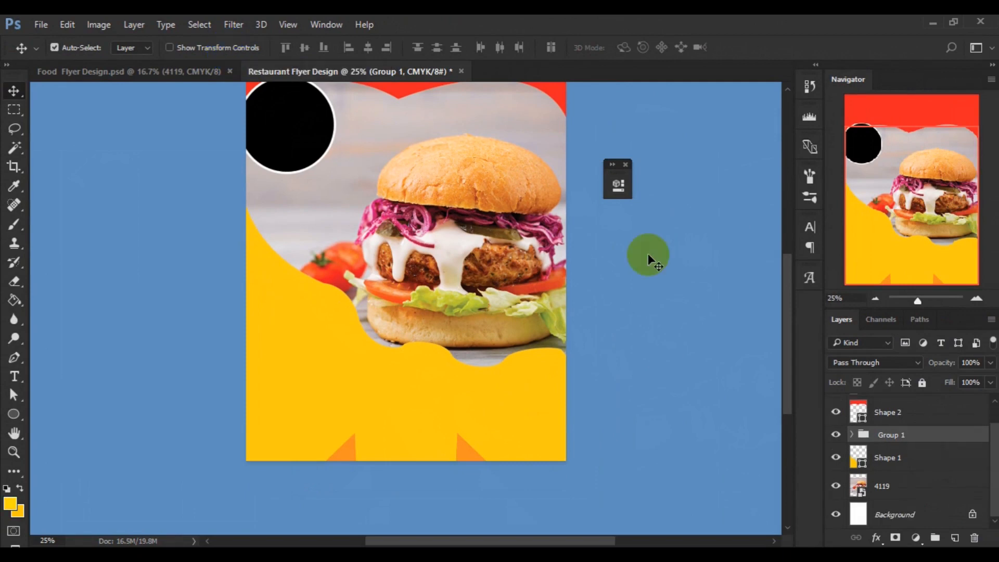
{"action": "key", "text": "ctrl"}
{"action": "key", "text": "ctrl+t"}
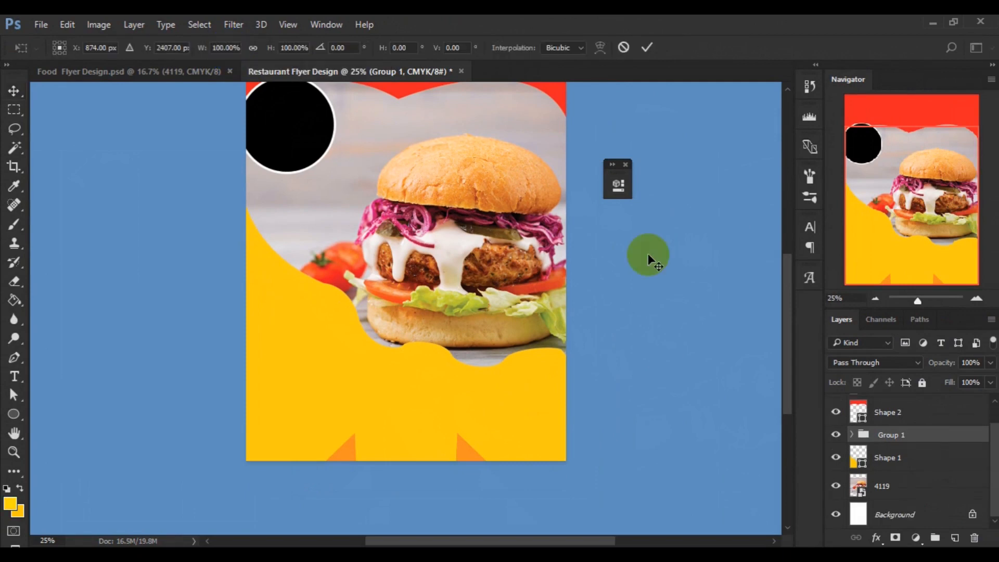
{"action": "left_click", "coordinate": [409, 433]}
{"action": "left_click_drag", "start_coordinate": [410, 433], "coordinate": [411, 434]}
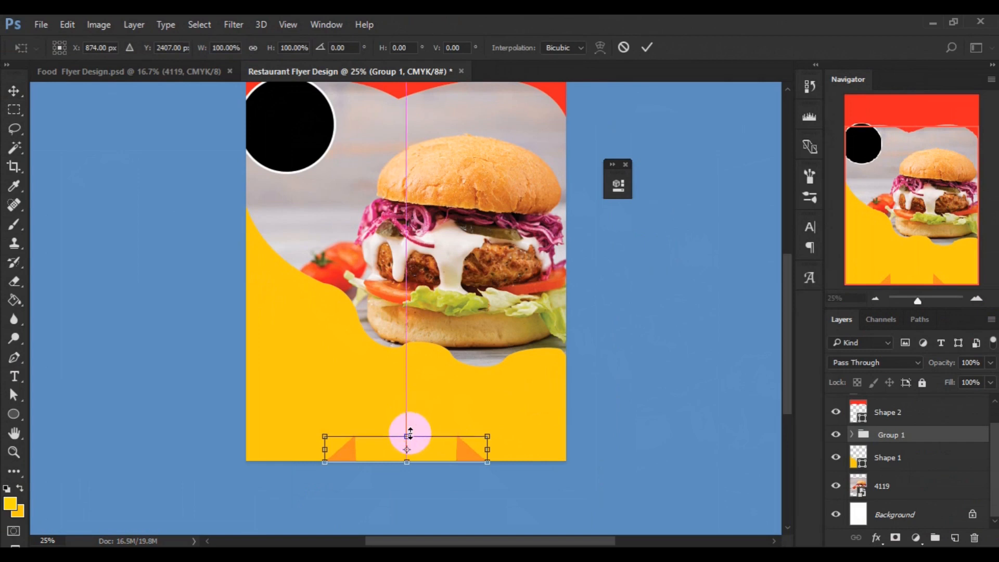
{"action": "left_click", "coordinate": [411, 434]}
{"action": "key", "text": "Return"}
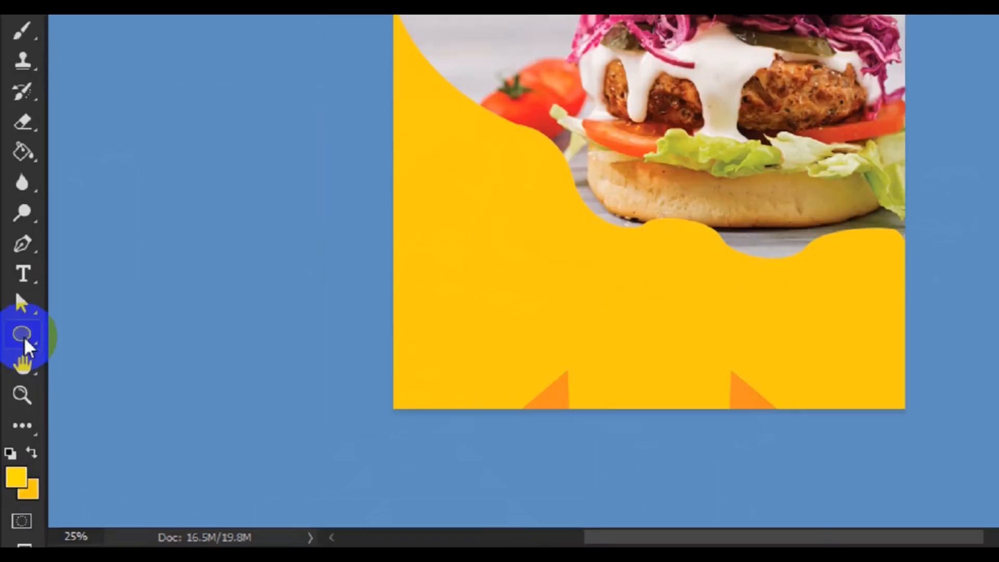
Step: Set up the Rectangle tool to draw shapes with no stroke
{"action": "right_click", "coordinate": [29, 301]}
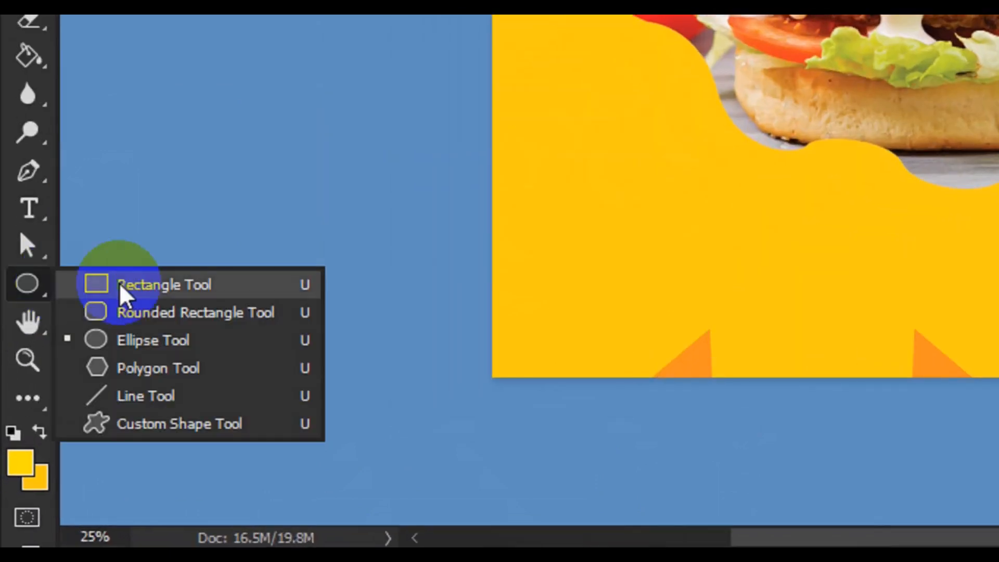
{"action": "left_click", "coordinate": [123, 295]}
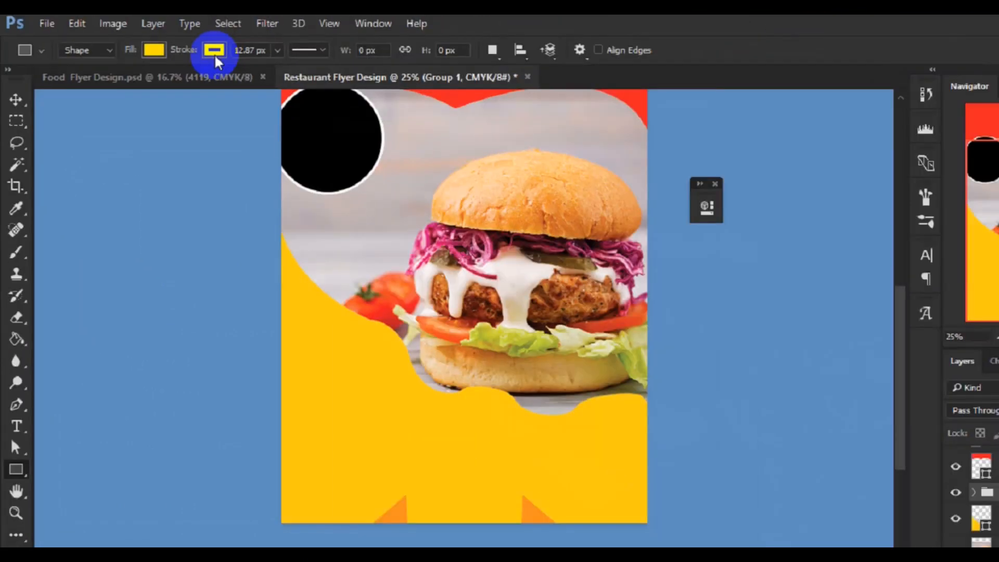
{"action": "left_click", "coordinate": [214, 49]}
{"action": "left_click", "coordinate": [134, 88]}
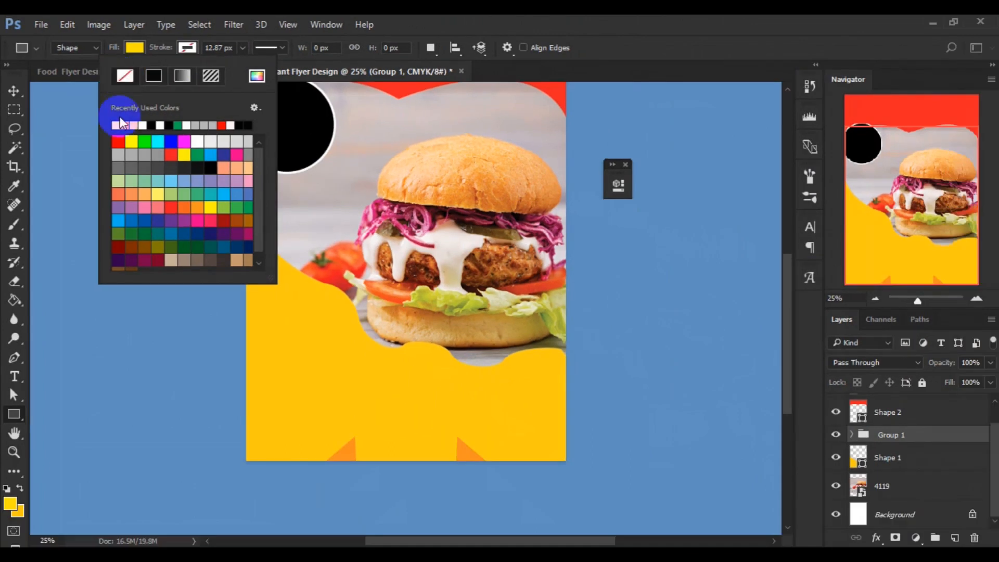
{"action": "left_click", "coordinate": [121, 123]}
{"action": "left_click", "coordinate": [195, 49]}
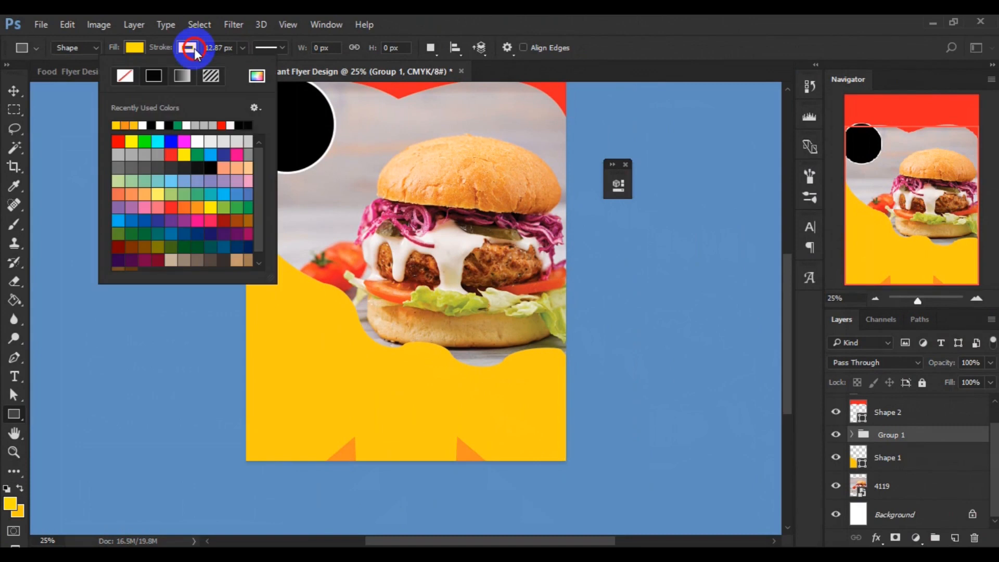
{"action": "left_click", "coordinate": [127, 76]}
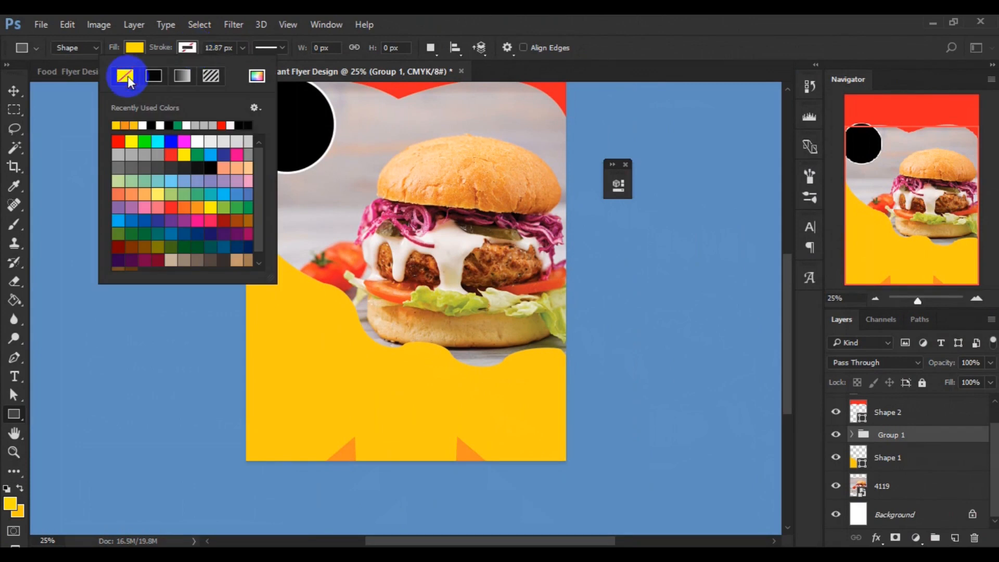
{"action": "left_click", "coordinate": [135, 48]}
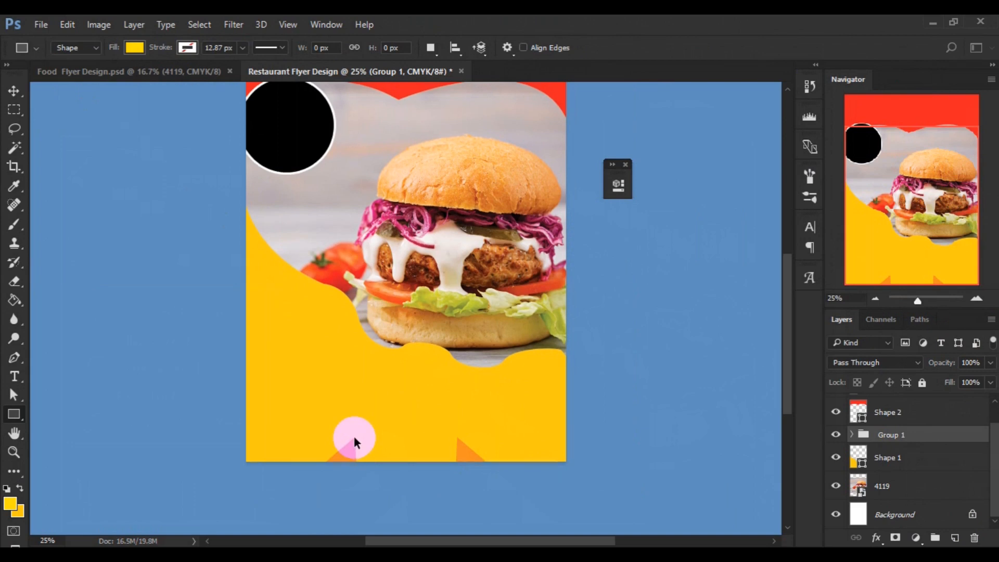
Step: Draw a yellow rectangle about 562 x 129 px filling the gap between the two triangles, then select Group 1
{"action": "key", "text": "ctrl+plus"}
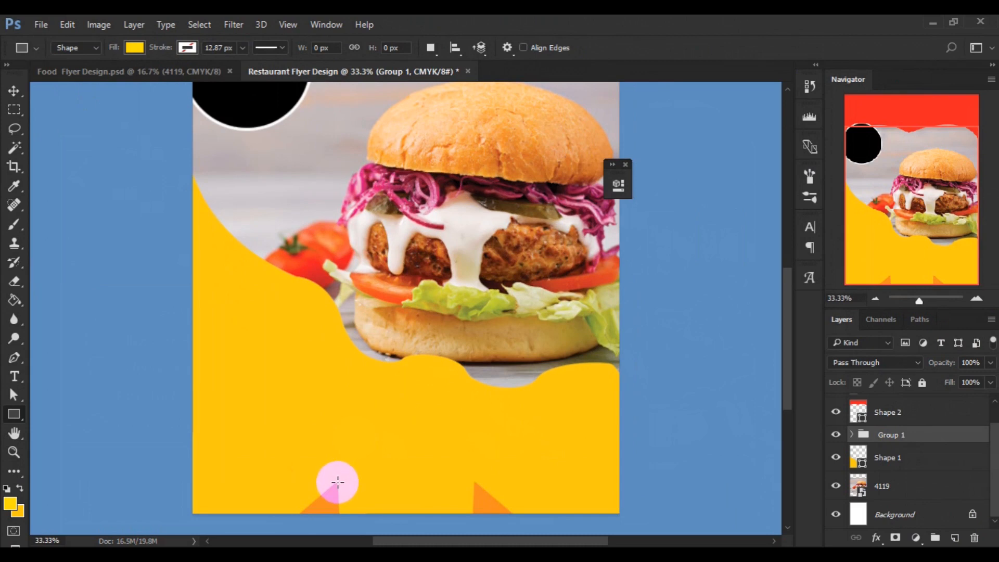
{"action": "left_click_drag", "start_coordinate": [337, 483], "coordinate": [476, 511]}
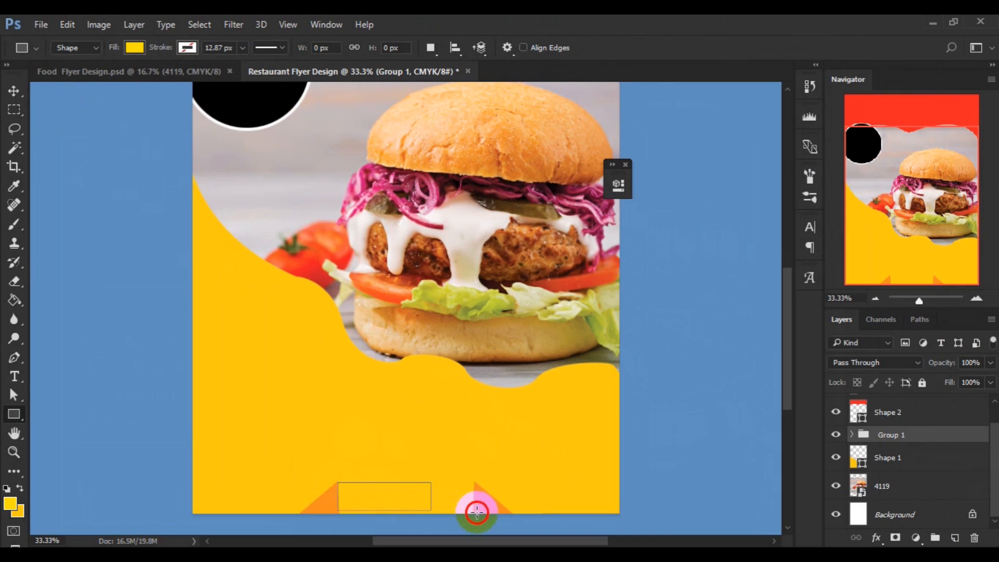
{"action": "left_click_drag", "start_coordinate": [477, 513], "coordinate": [474, 513]}
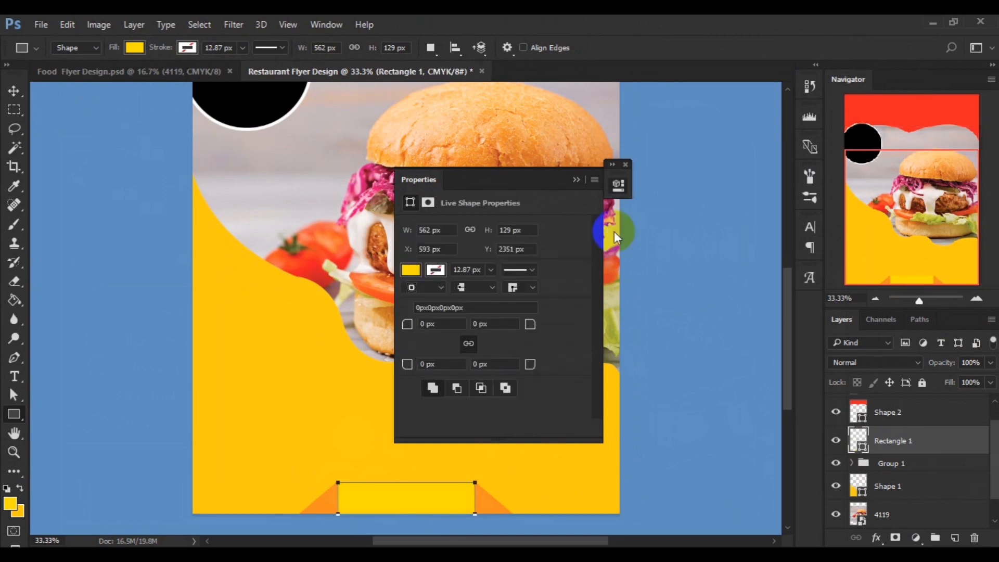
{"action": "left_click", "coordinate": [577, 181]}
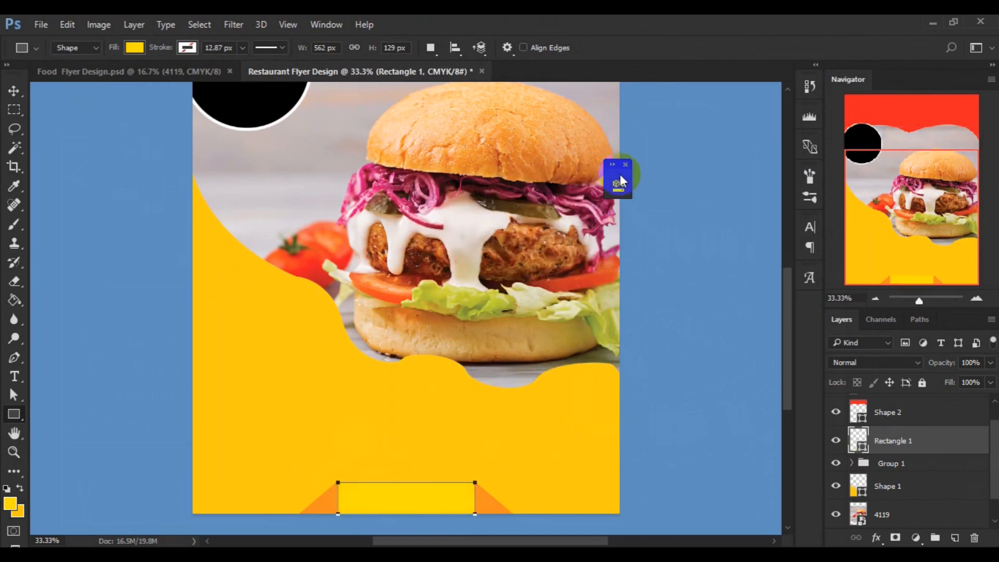
{"action": "left_click", "coordinate": [626, 165]}
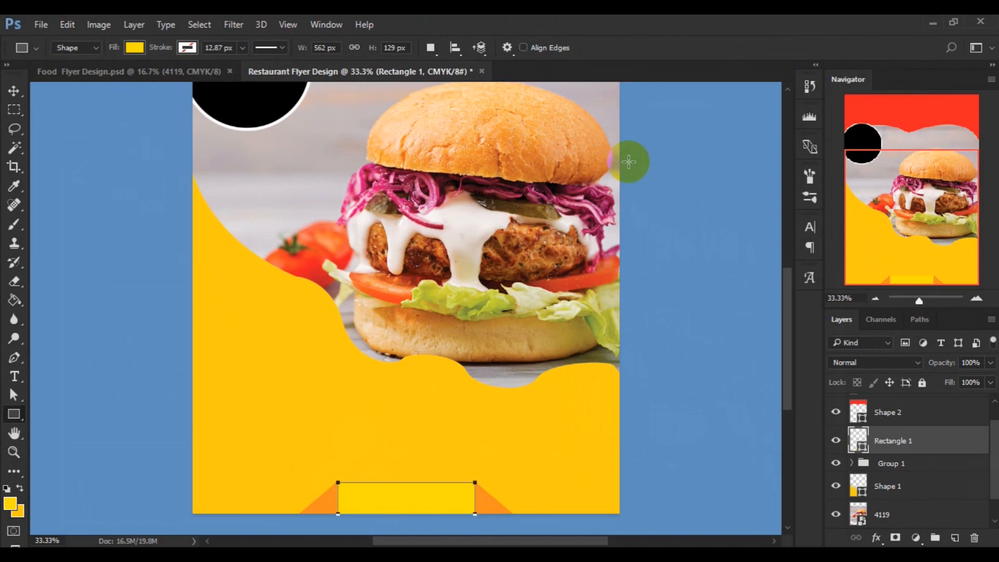
{"action": "left_click", "coordinate": [886, 467]}
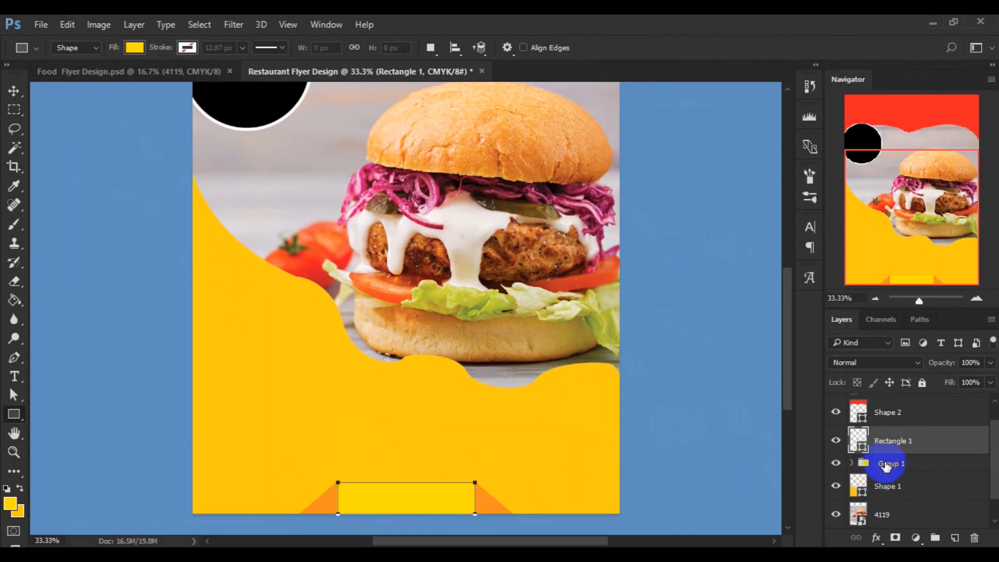
{"action": "left_click", "coordinate": [887, 464]}
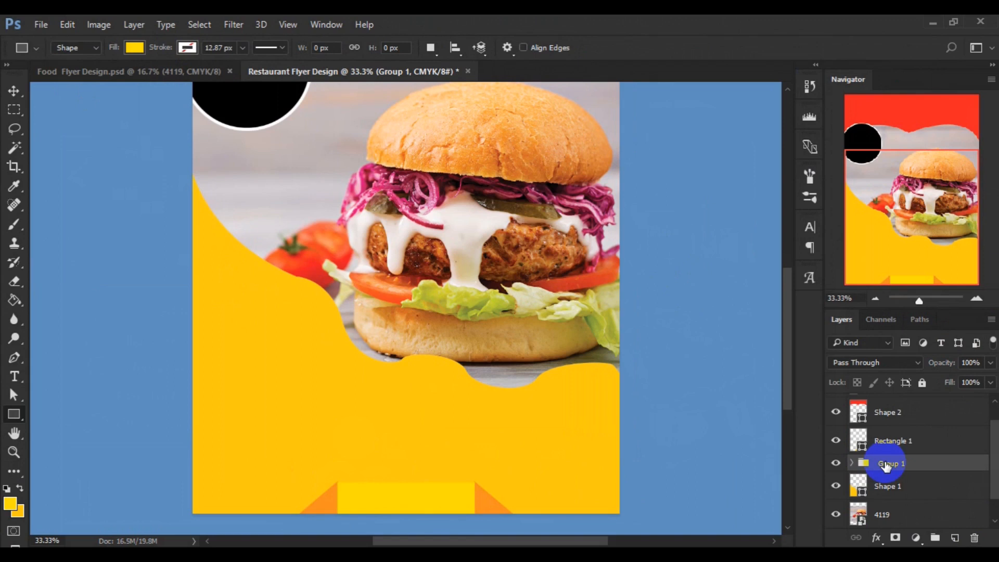
Step: Move the burger photo (layer 4119) up slightly within the flyer
{"action": "key", "text": "ctrl+0"}
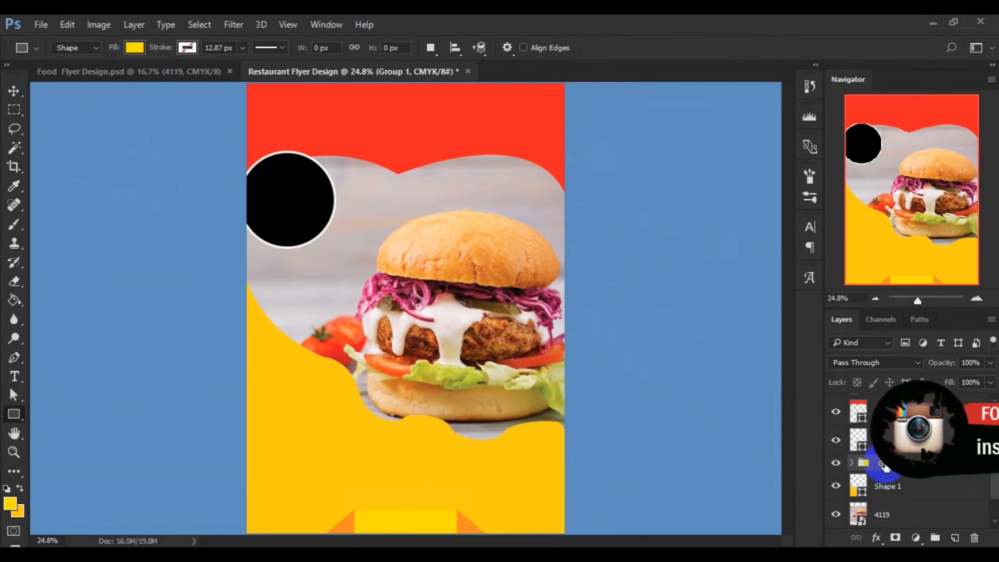
{"action": "key", "text": "v"}
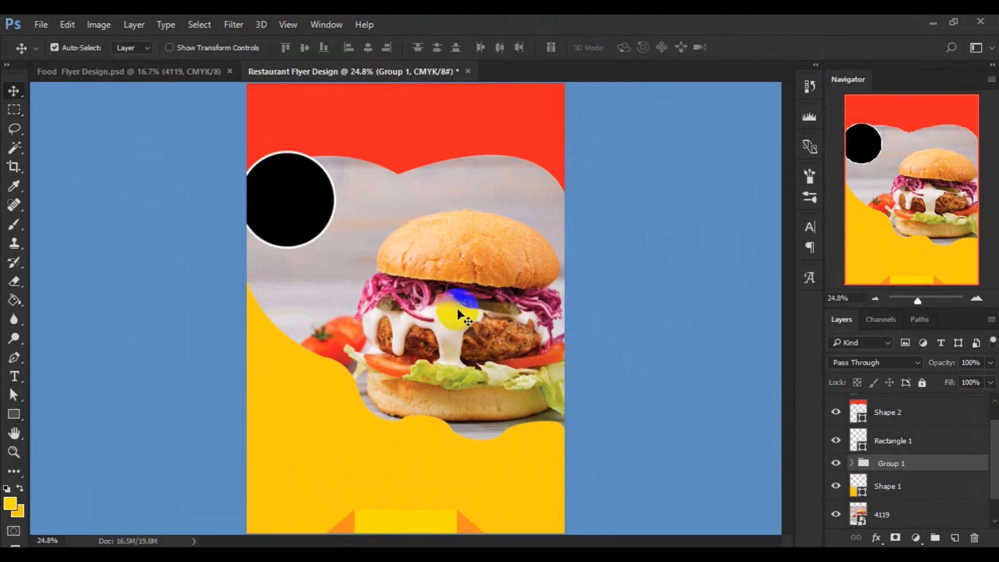
{"action": "left_click", "coordinate": [458, 314]}
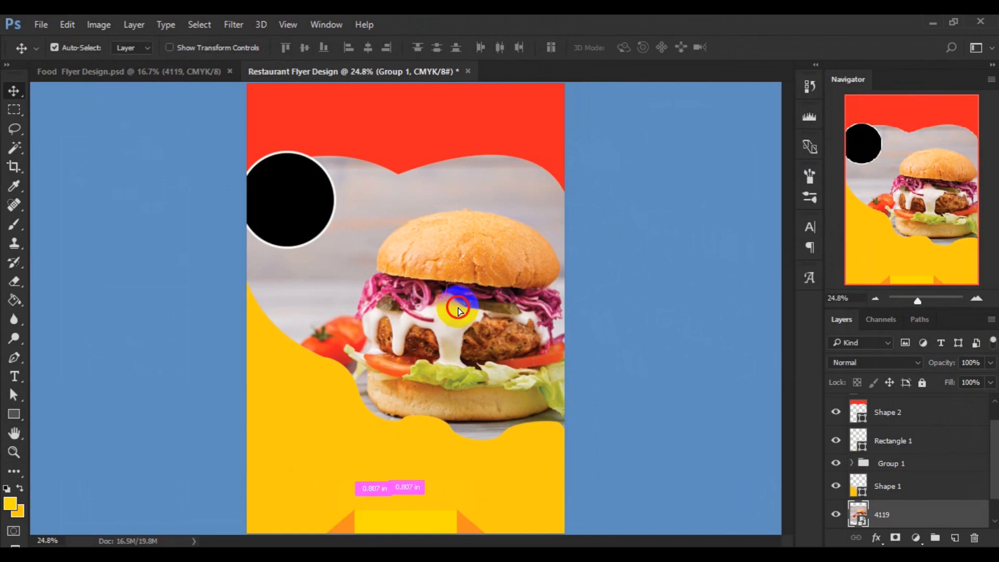
{"action": "left_click_drag", "start_coordinate": [458, 309], "coordinate": [457, 297]}
Step: Move the yellow wavy shape (Shape 1) up slightly to sit just beneath the burger
{"action": "left_click", "coordinate": [404, 440]}
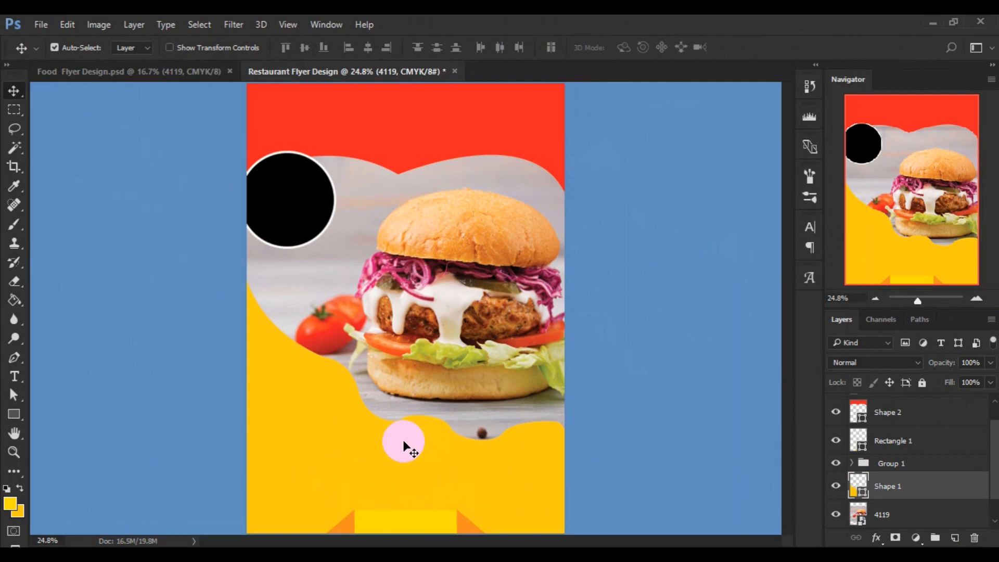
{"action": "left_click_drag", "start_coordinate": [406, 441], "coordinate": [408, 429]}
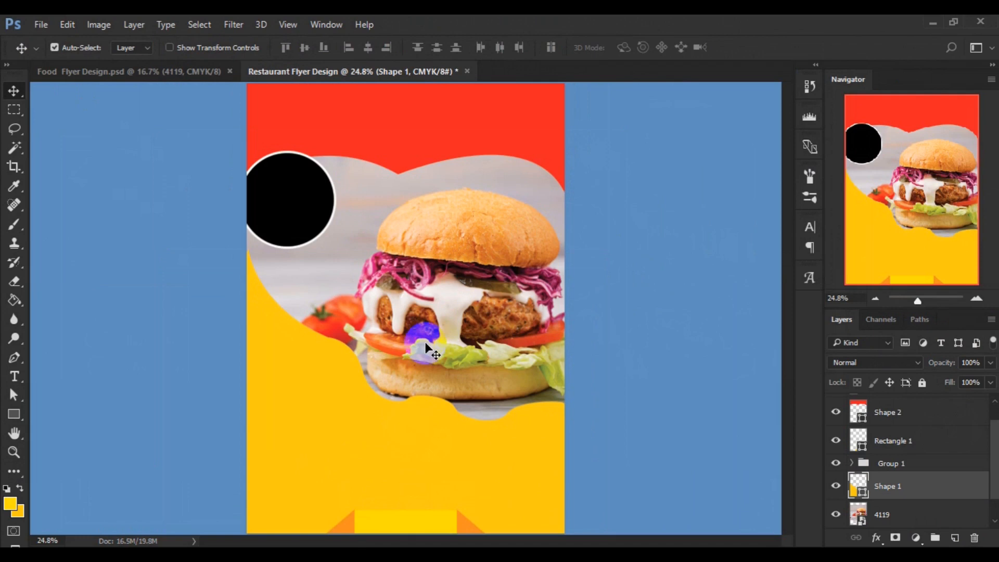
{"action": "key", "text": "ctrl"}
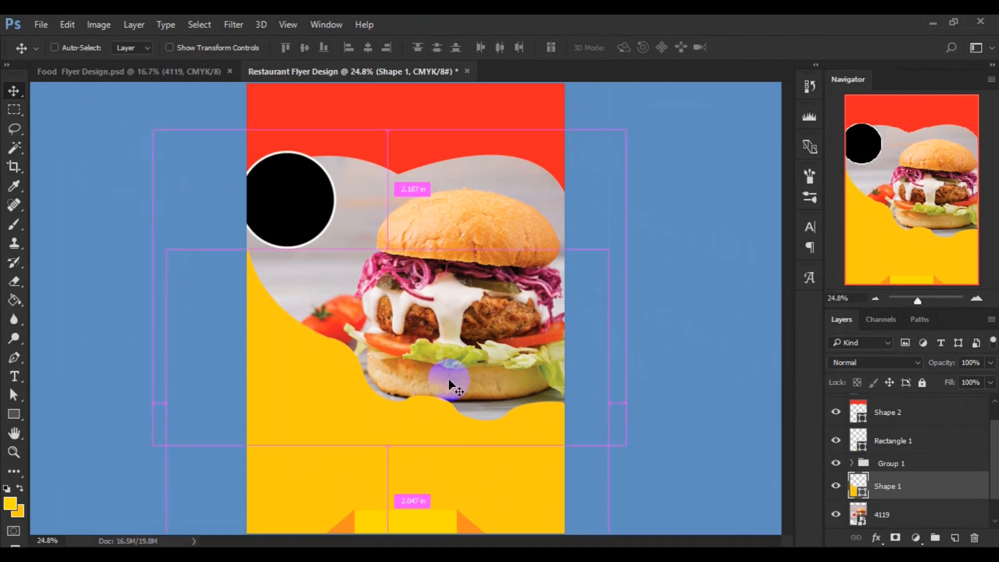
{"action": "key", "text": "ctrl+minus"}
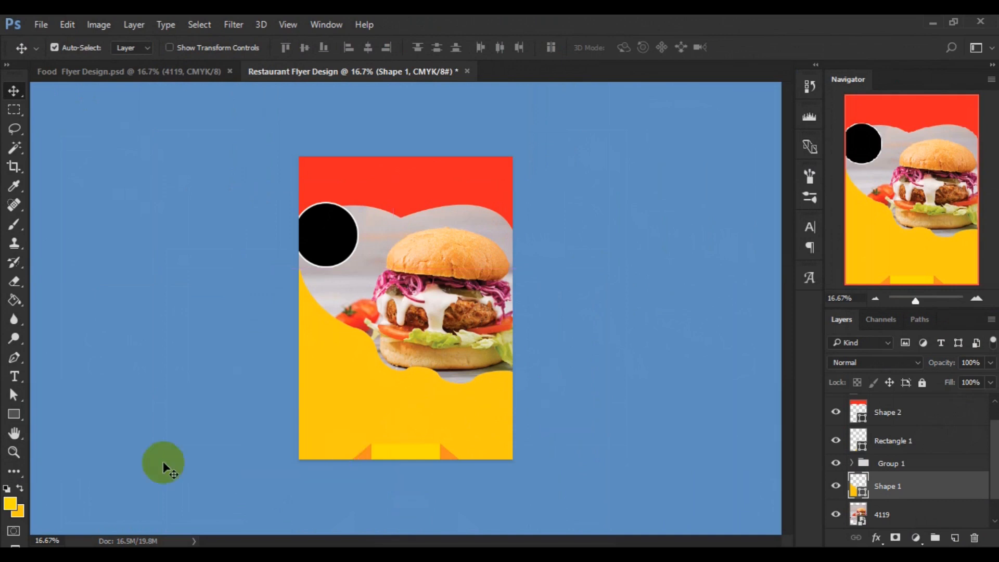
Step: On a new layer above Shape 2, add the text BIG at 72 pt over the red area
{"action": "left_click", "coordinate": [15, 376]}
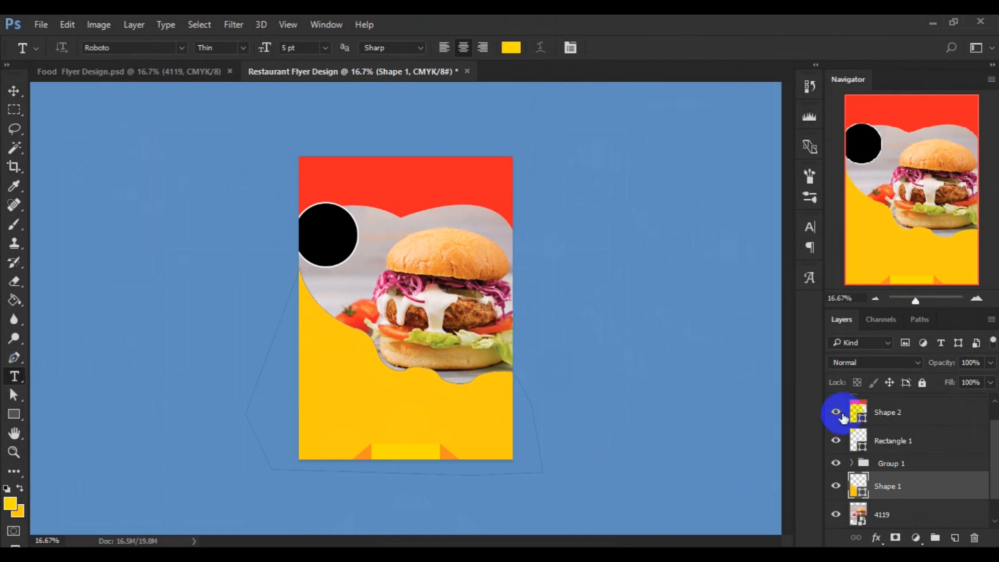
{"action": "left_click", "coordinate": [919, 420]}
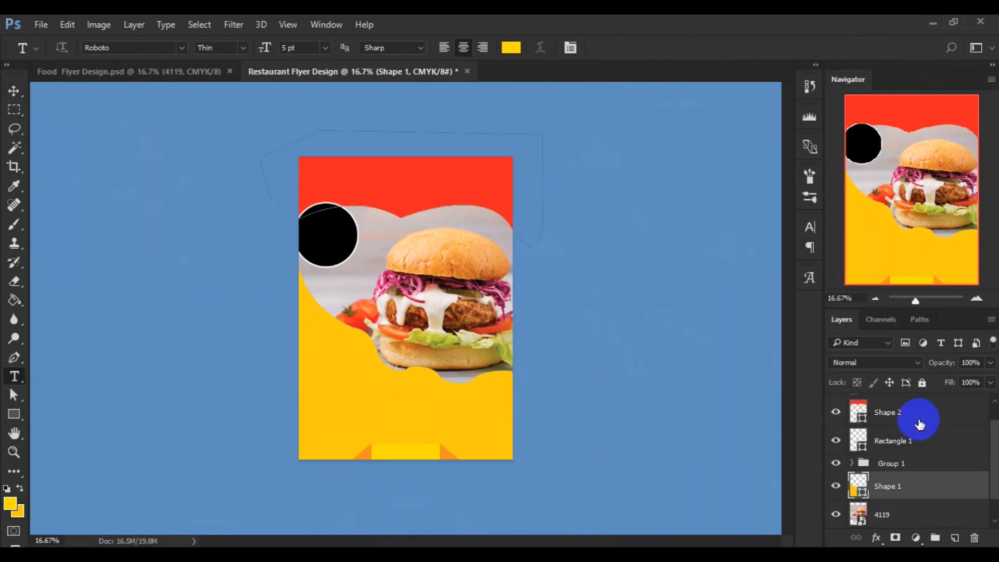
{"action": "left_click", "coordinate": [957, 537]}
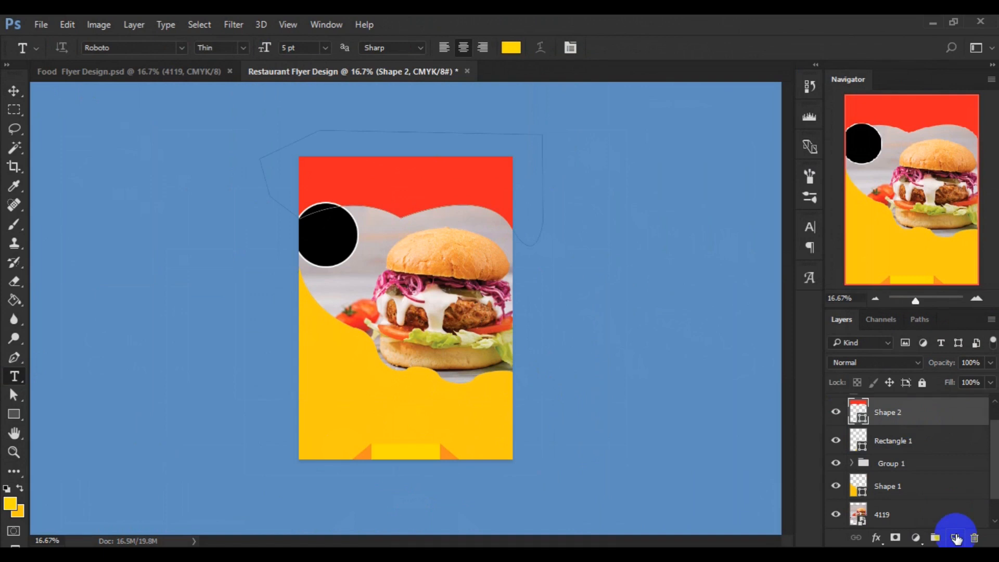
{"action": "left_click", "coordinate": [429, 166]}
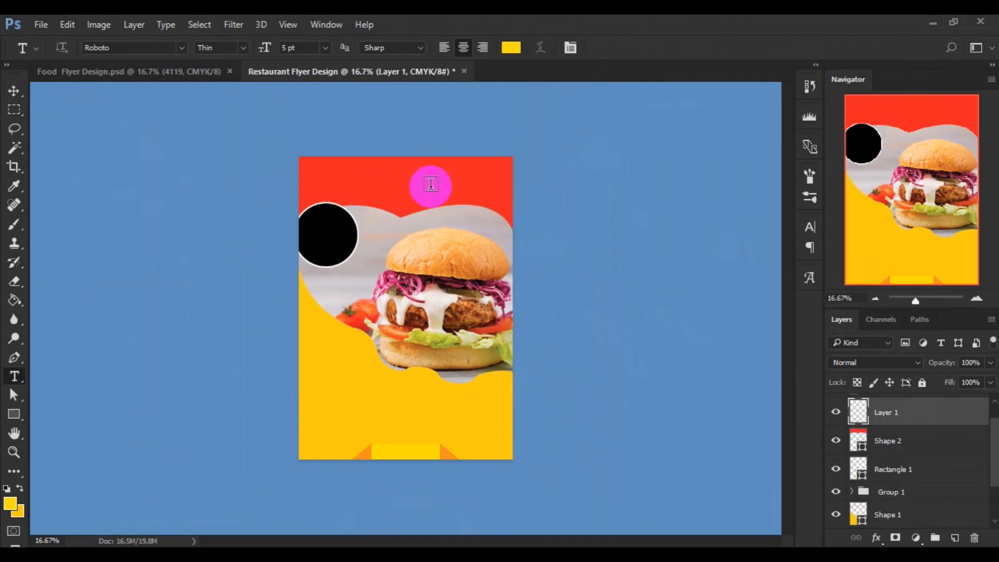
{"action": "left_click", "coordinate": [482, 227]}
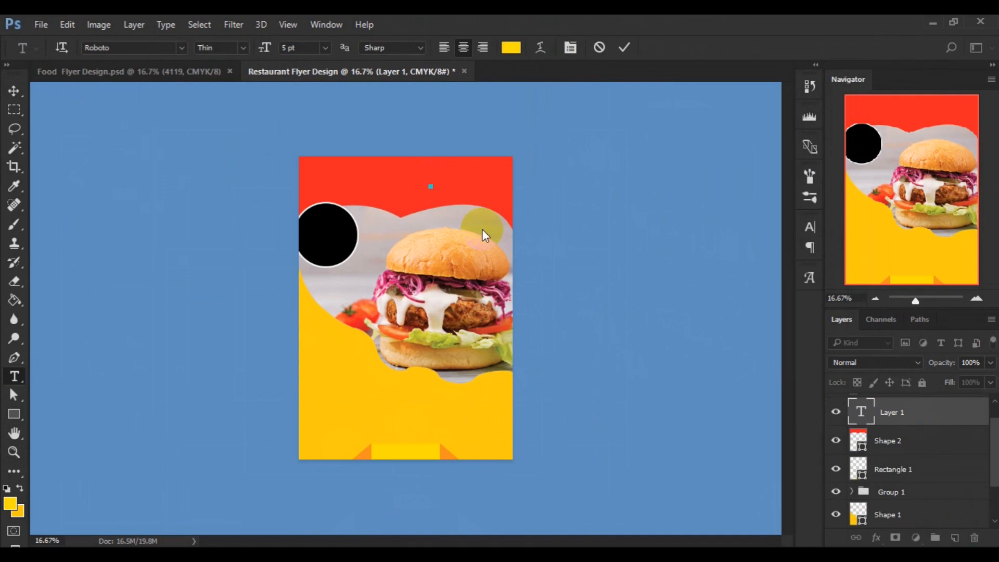
{"action": "left_click", "coordinate": [325, 47]}
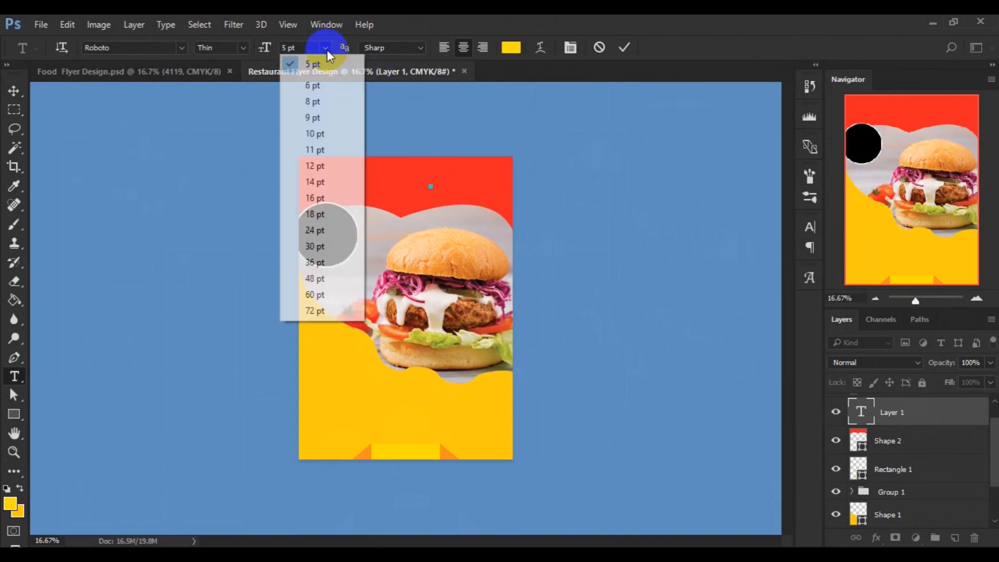
{"action": "left_click", "coordinate": [328, 311]}
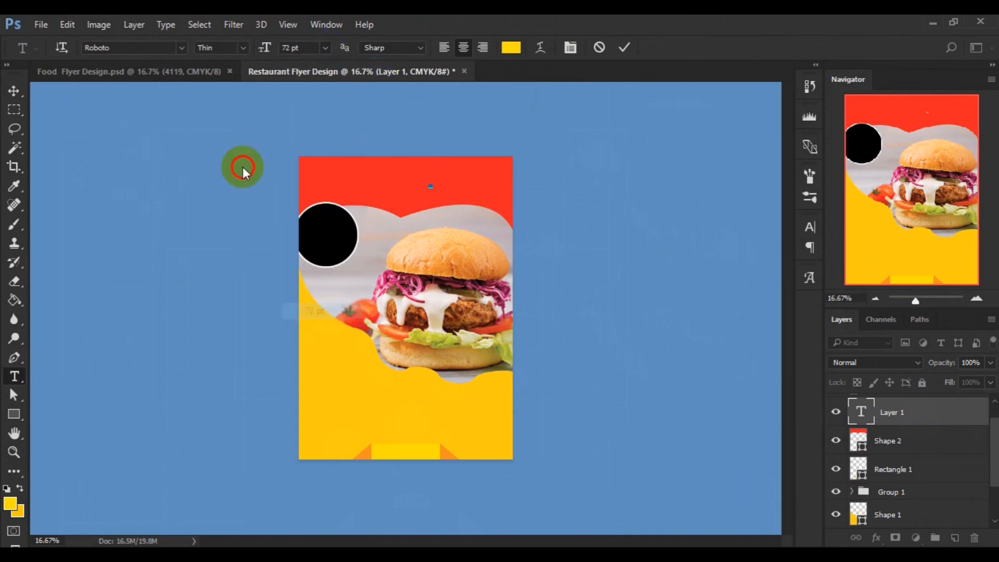
Step: Change the BIG text's font to Oswald Stencil and move it down and to the right across the red shape's lower edge
{"action": "left_click", "coordinate": [183, 48]}
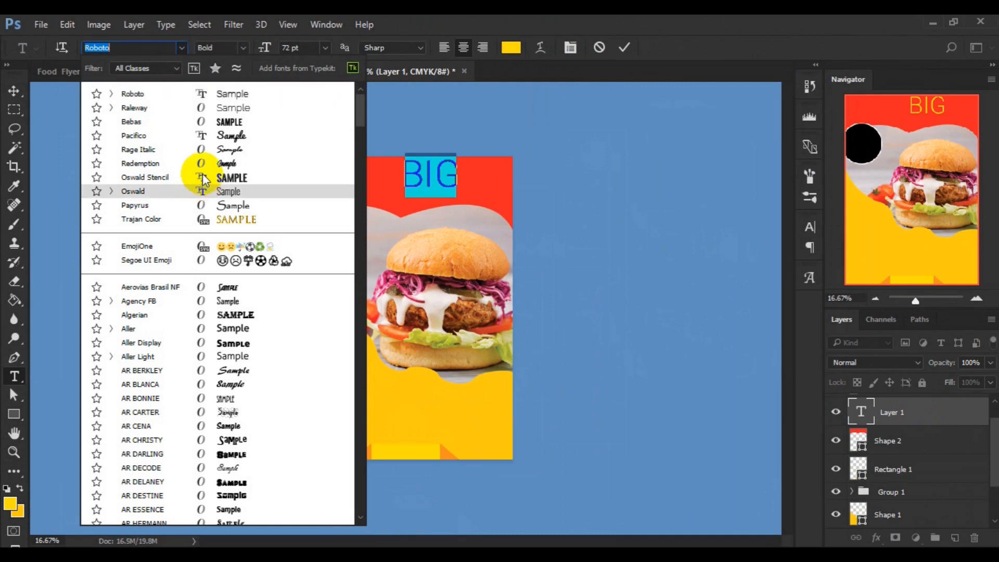
{"action": "left_click", "coordinate": [203, 177]}
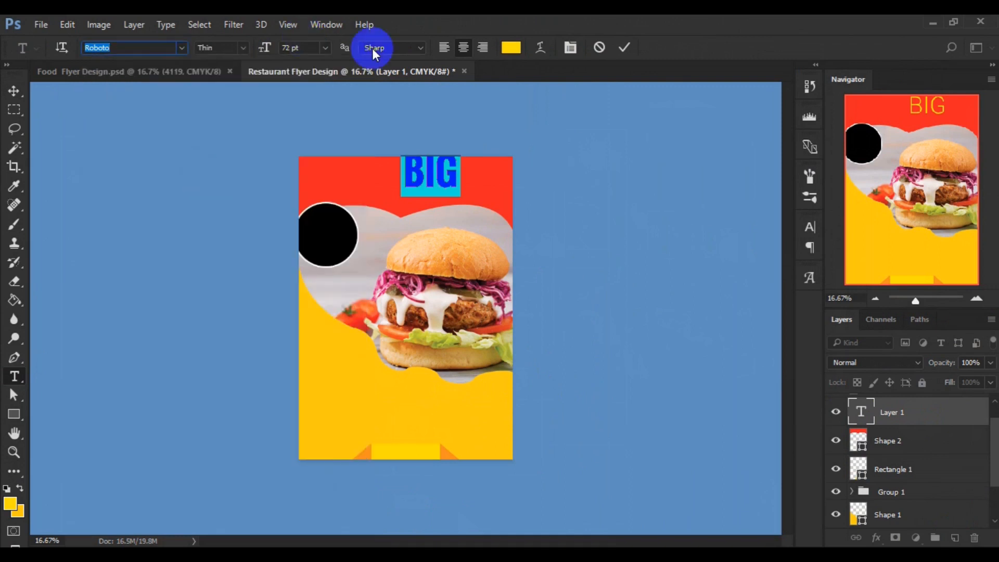
{"action": "left_click", "coordinate": [14, 91]}
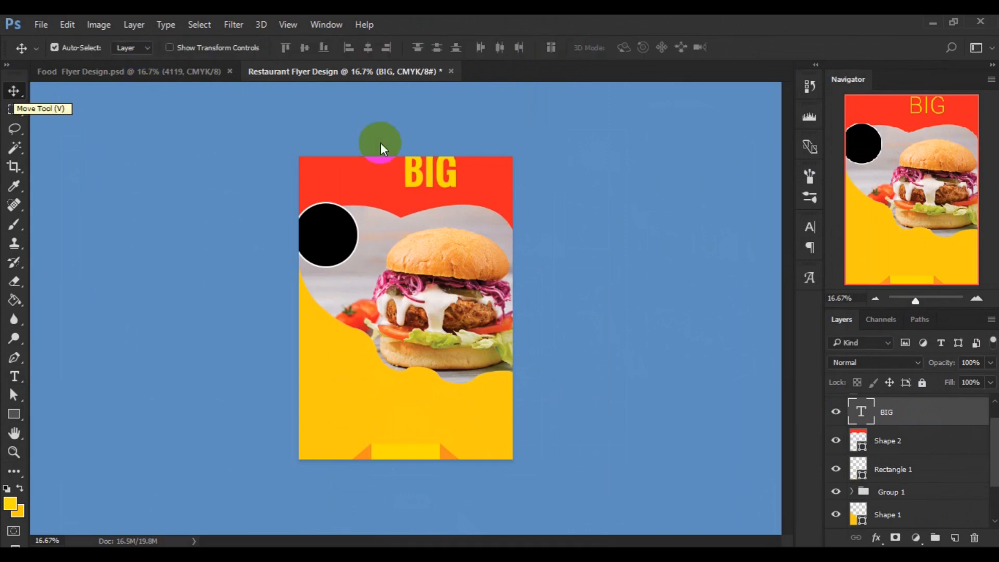
{"action": "left_click_drag", "start_coordinate": [427, 166], "coordinate": [456, 201]}
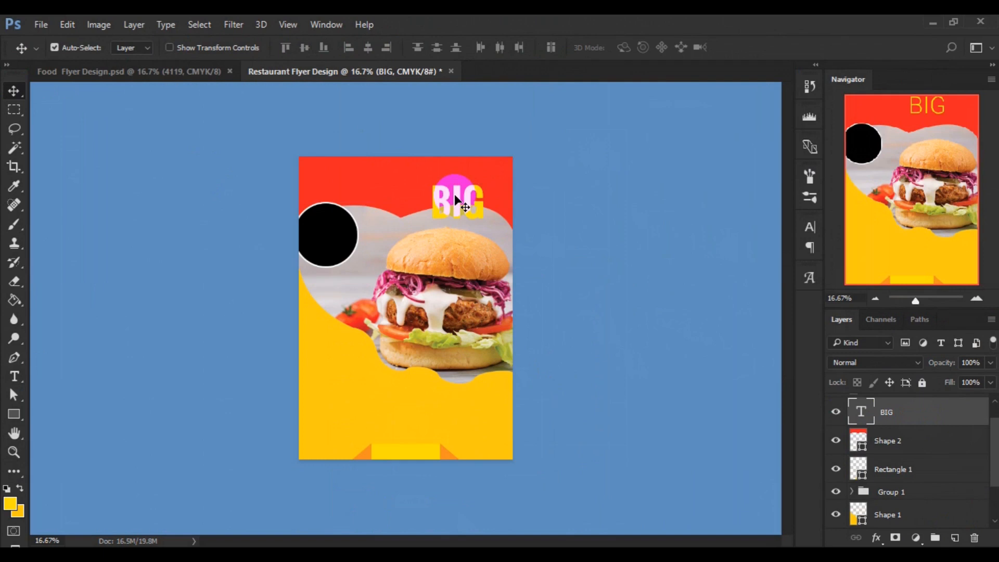
Step: Enlarge the BIG text to about 127.5% and move it up slightly over the red area
{"action": "key", "text": "ctrl+t"}
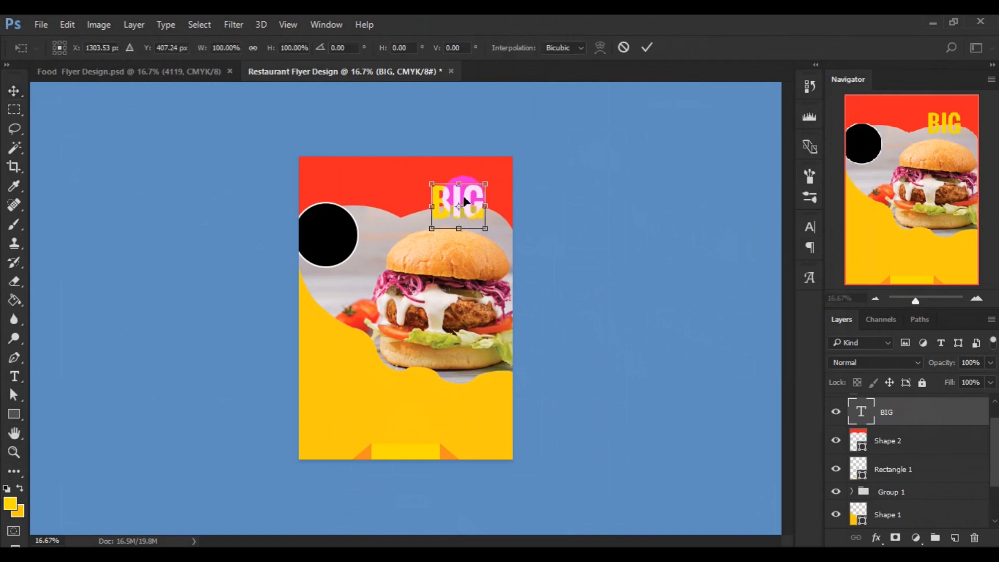
{"action": "left_click_drag", "start_coordinate": [487, 232], "coordinate": [492, 237]}
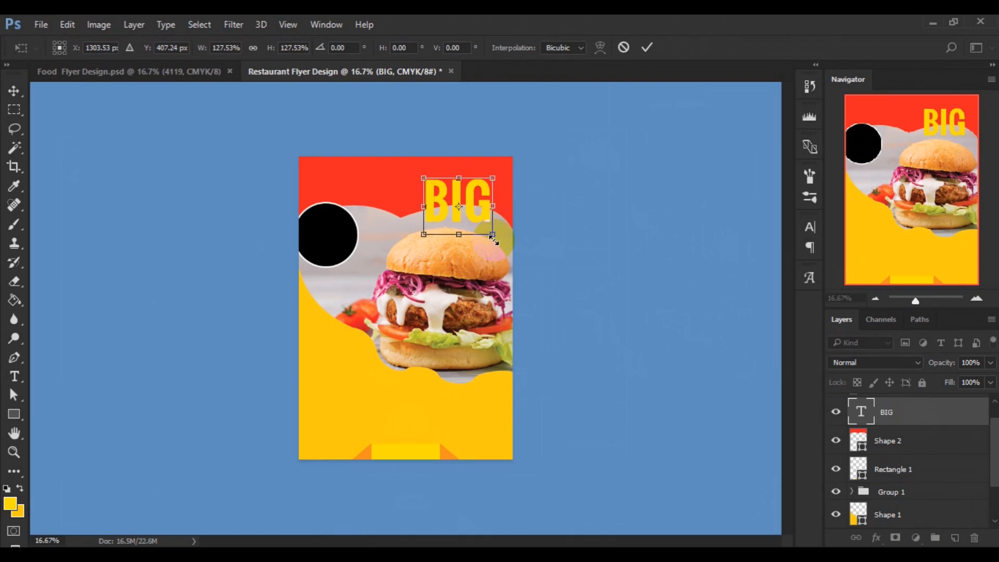
{"action": "left_click", "coordinate": [645, 52]}
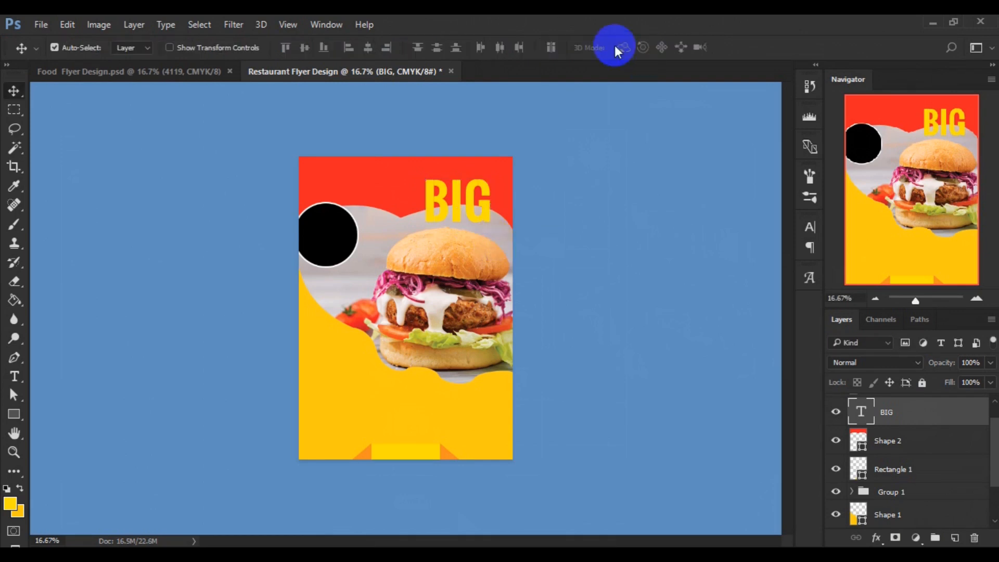
{"action": "left_click_drag", "start_coordinate": [456, 201], "coordinate": [457, 200]}
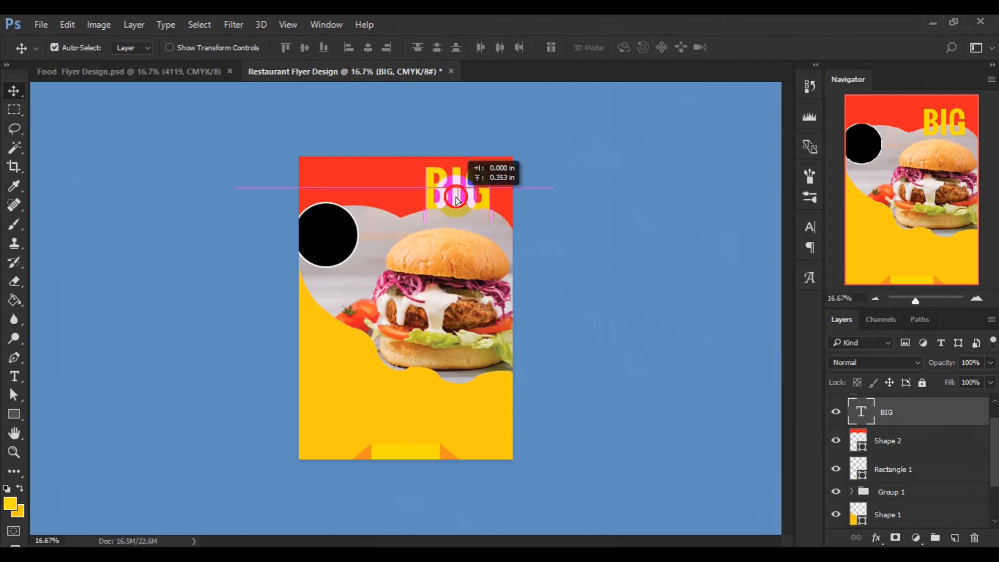
{"action": "left_click_drag", "start_coordinate": [457, 199], "coordinate": [457, 200]}
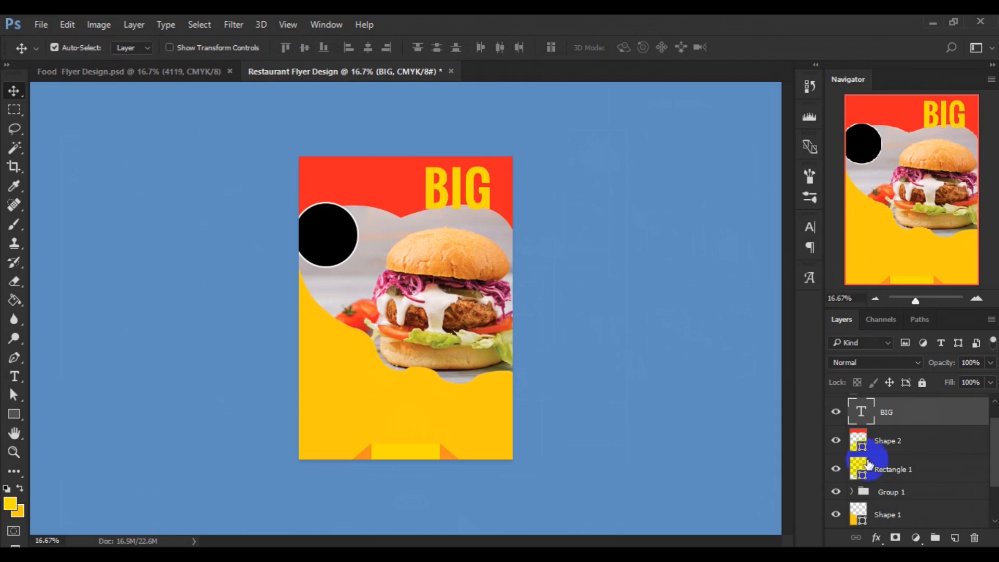
Step: Rasterize the BIG text, warp its top and bottom edges upward into an arch and move it down slightly
{"action": "right_click", "coordinate": [896, 424]}
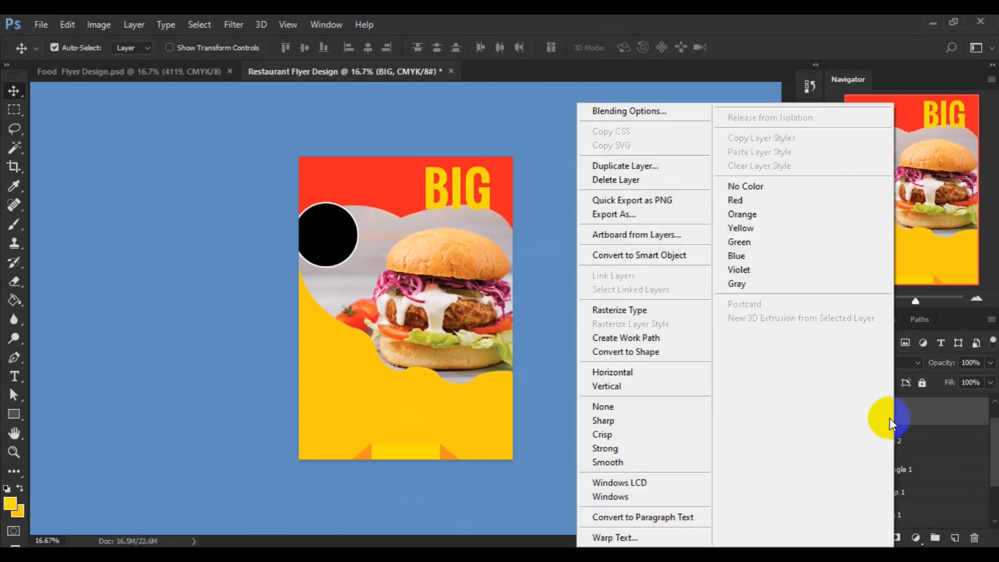
{"action": "left_click", "coordinate": [639, 311]}
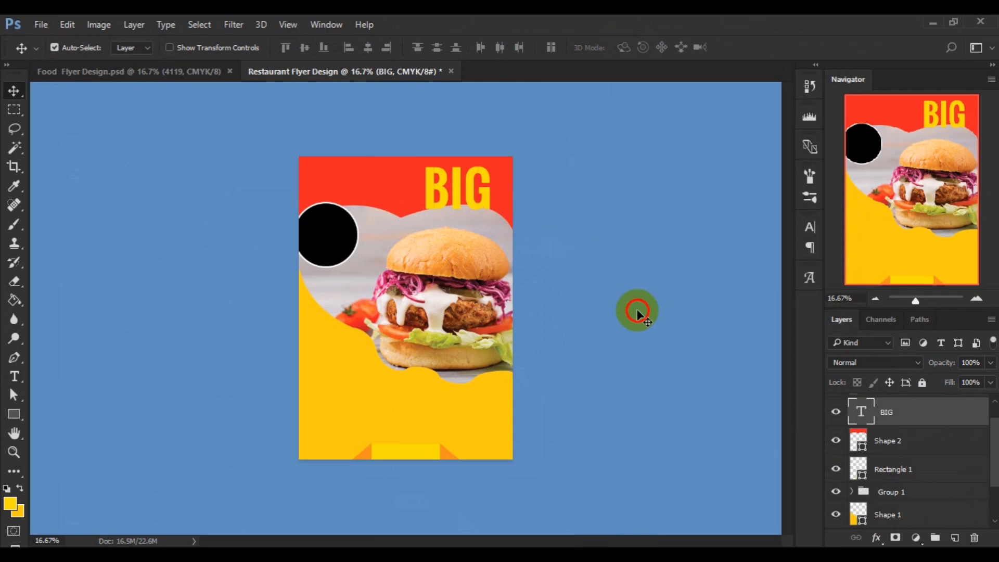
{"action": "key", "text": "ctrl+t"}
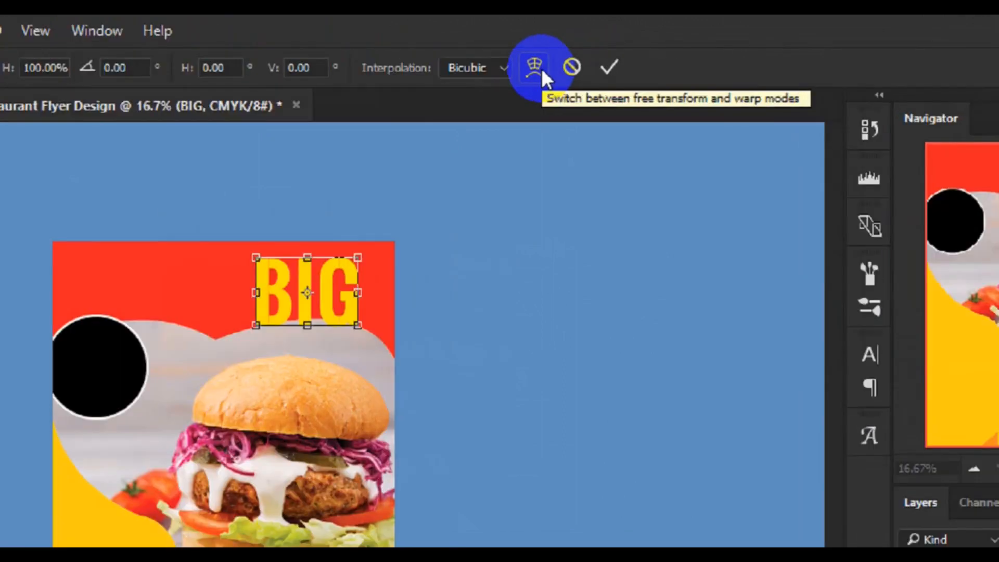
{"action": "left_click", "coordinate": [539, 67]}
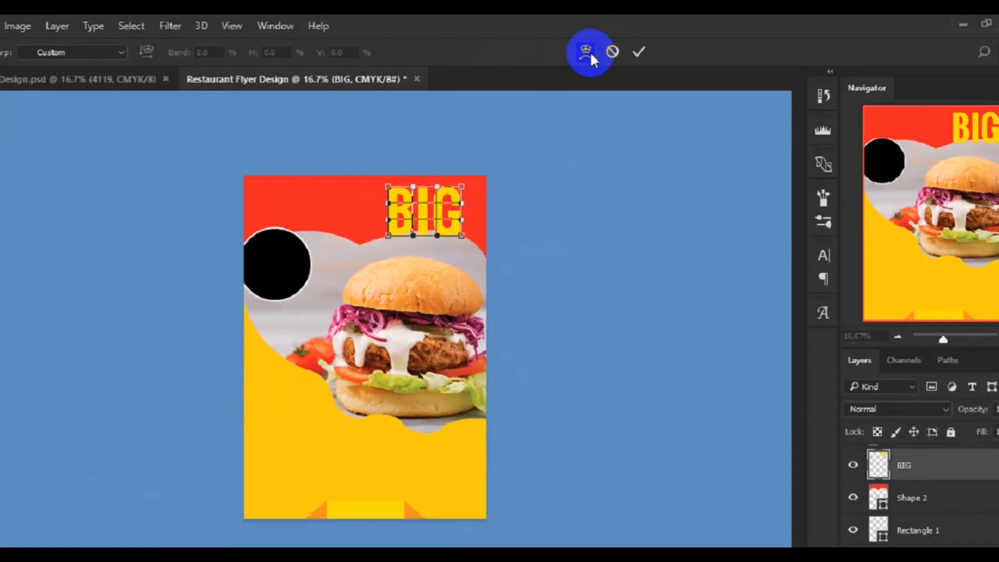
{"action": "left_click", "coordinate": [412, 188]}
{"action": "left_click_drag", "start_coordinate": [432, 177], "coordinate": [448, 159]}
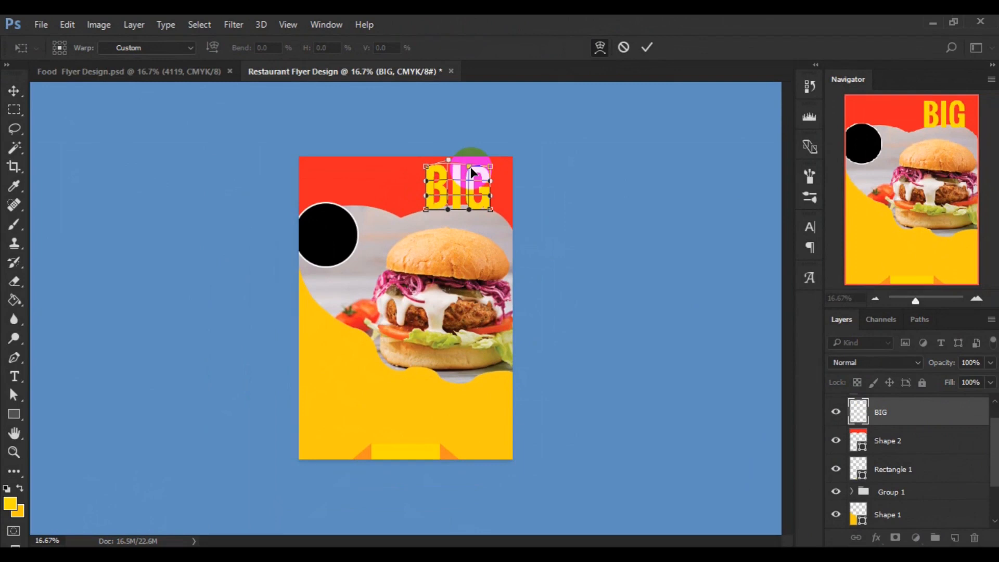
{"action": "left_click_drag", "start_coordinate": [470, 167], "coordinate": [469, 160]}
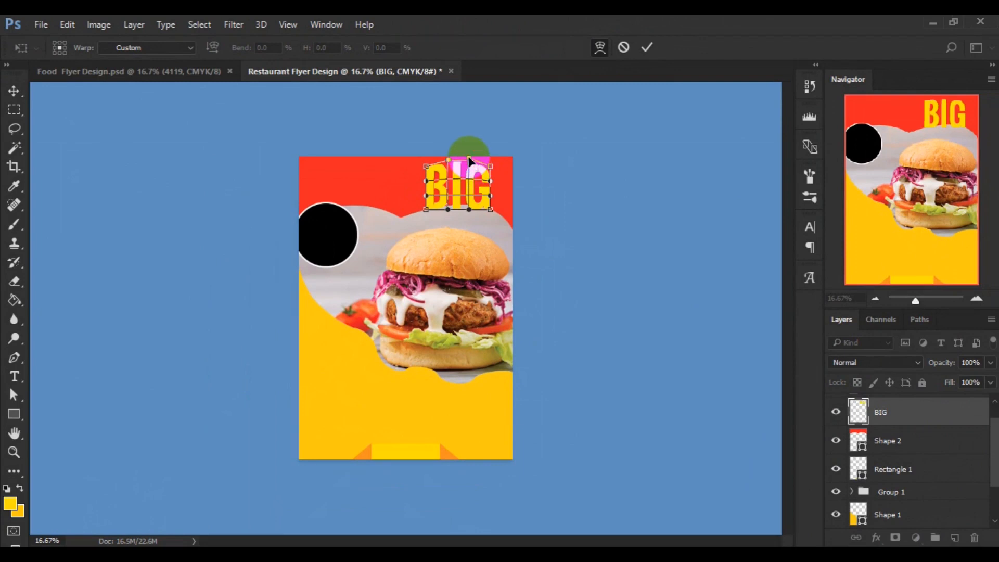
{"action": "left_click_drag", "start_coordinate": [448, 209], "coordinate": [469, 201]}
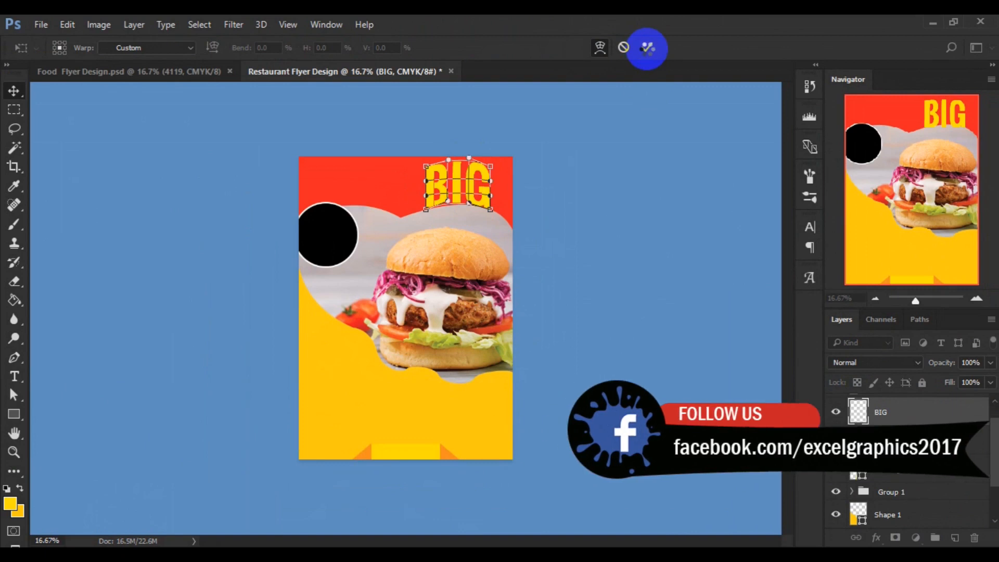
{"action": "left_click", "coordinate": [648, 48]}
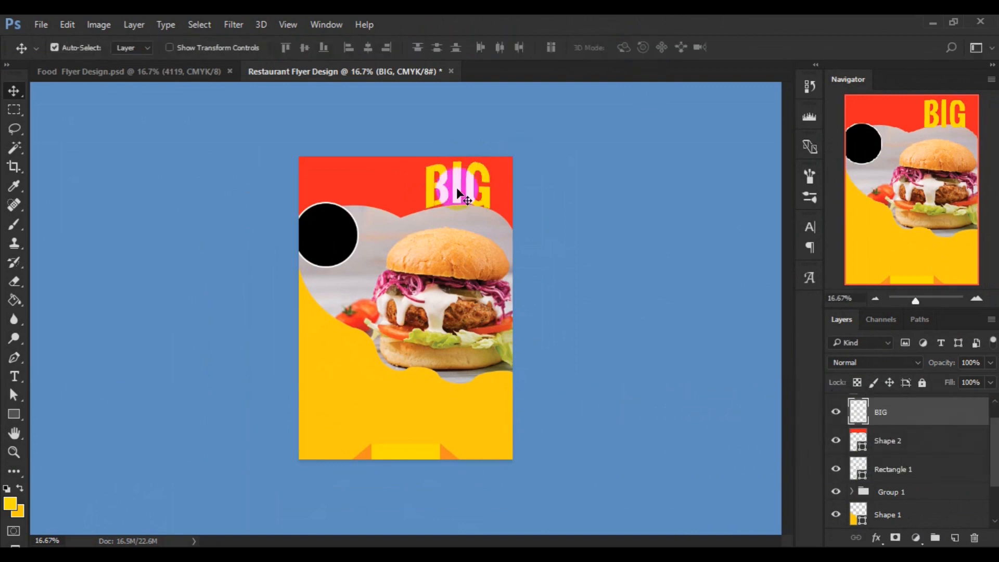
{"action": "left_click_drag", "start_coordinate": [457, 188], "coordinate": [458, 202]}
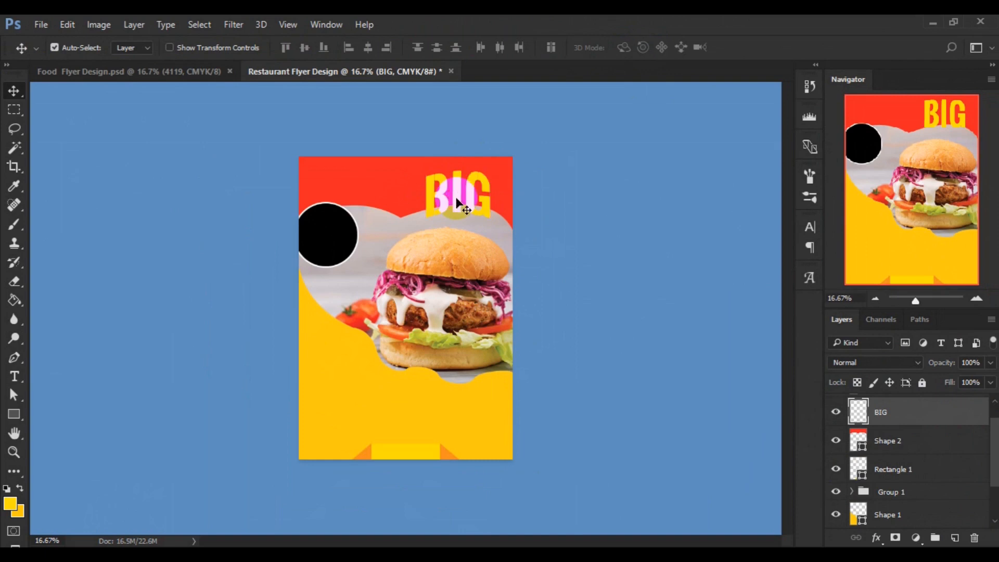
Step: On a new layer above BIG, add the text BURGER at 72 pt across the top of the burger
{"action": "left_click", "coordinate": [955, 539]}
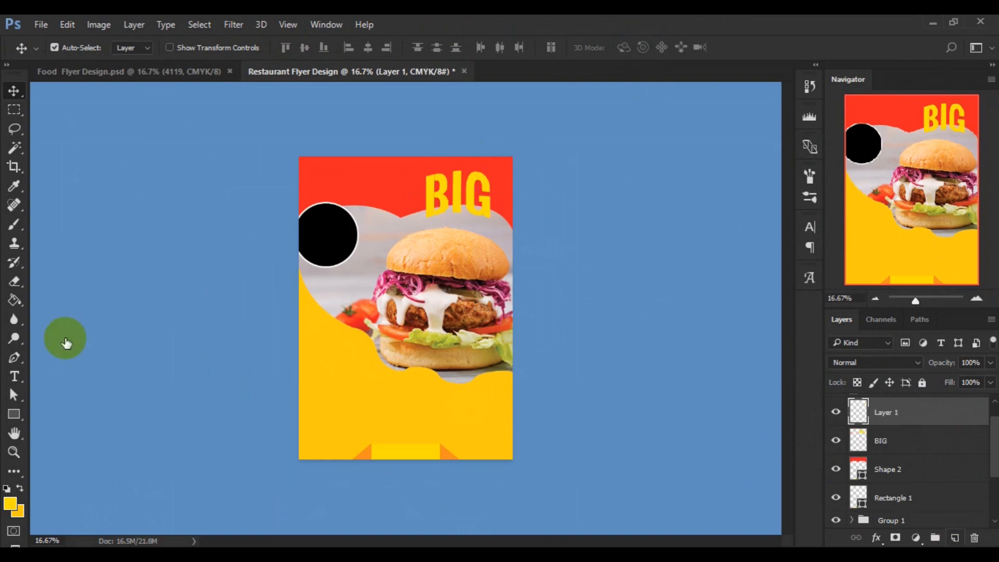
{"action": "left_click", "coordinate": [15, 376]}
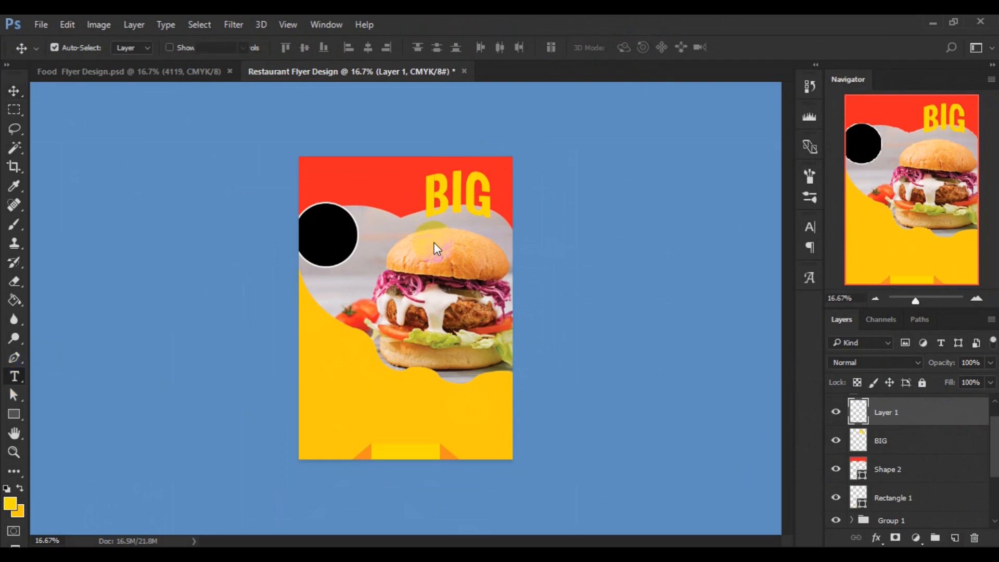
{"action": "left_click", "coordinate": [423, 224]}
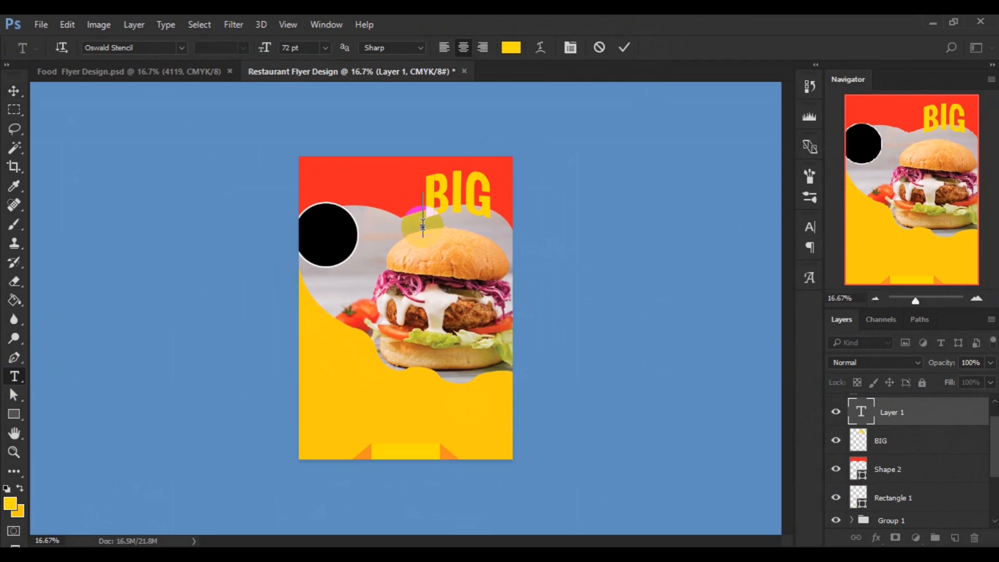
{"action": "type", "text": "BURGER"}
Step: Set the BURGER text's font to Redemption and its color to white
{"action": "key", "text": "ctrl+a"}
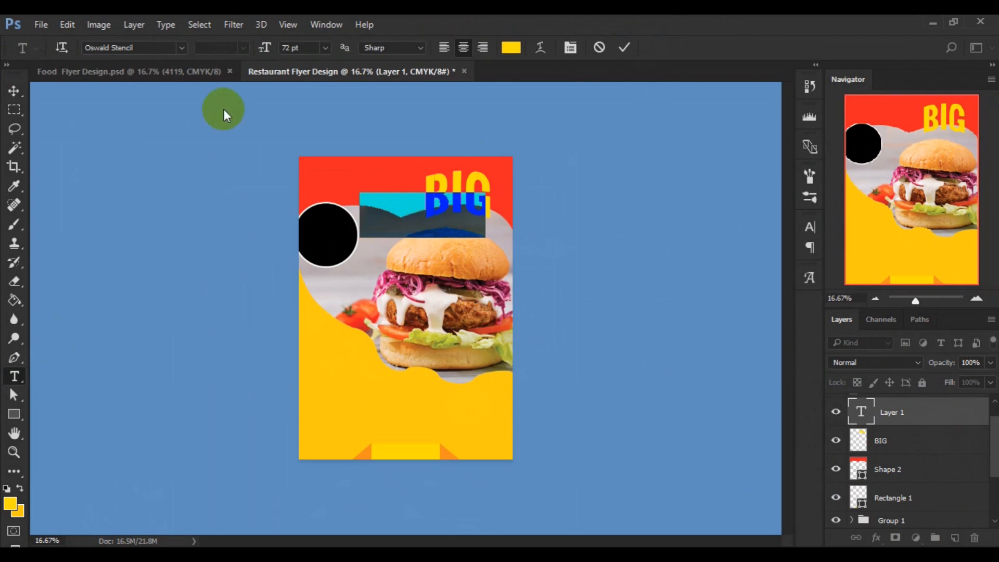
{"action": "left_click", "coordinate": [182, 46]}
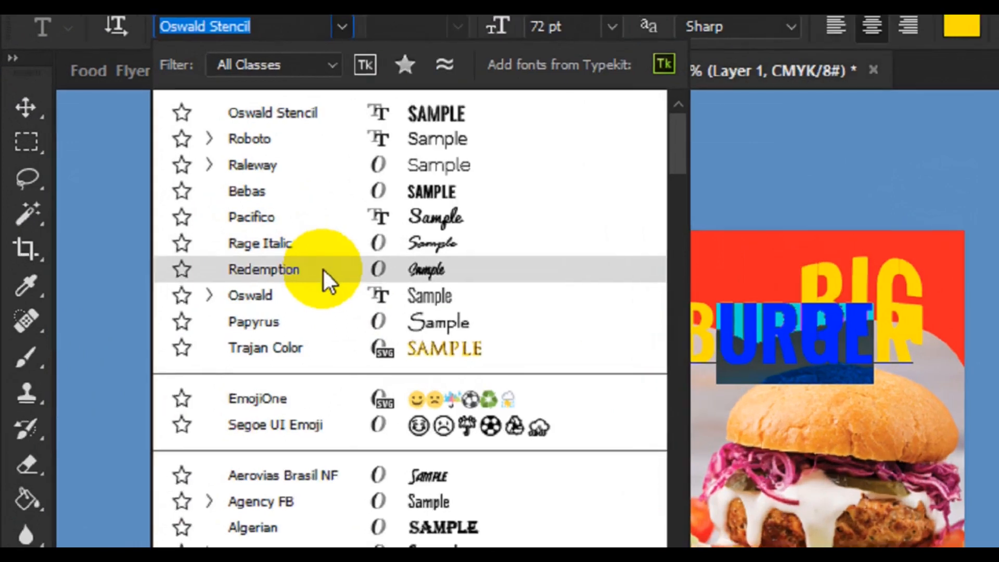
{"action": "left_click", "coordinate": [305, 258]}
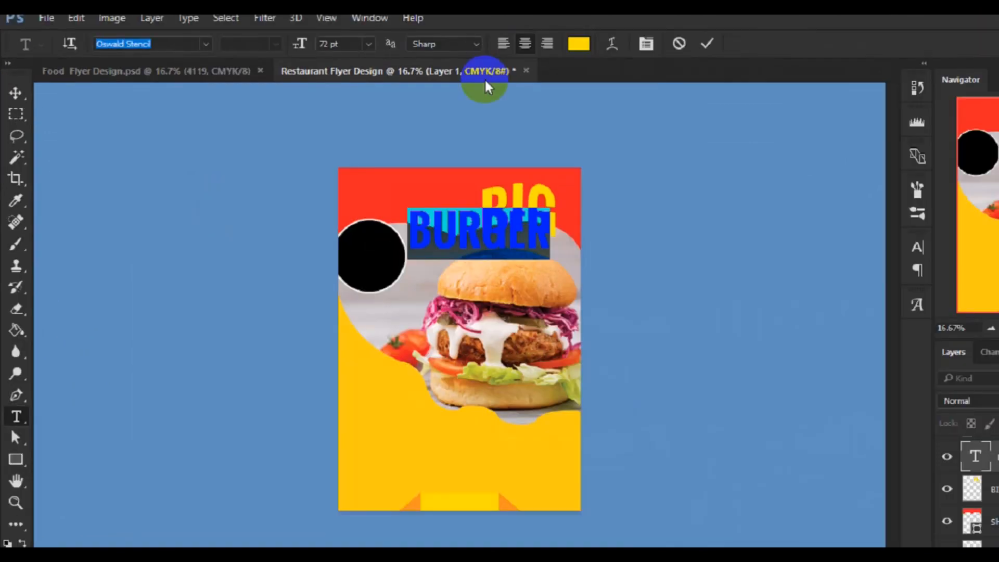
{"action": "left_click", "coordinate": [671, 39]}
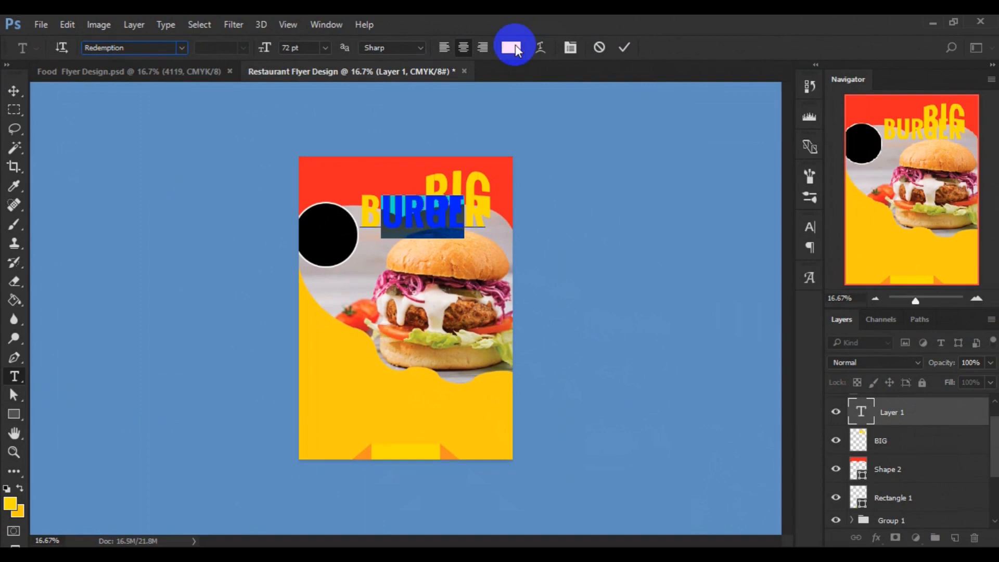
{"action": "left_click", "coordinate": [514, 47]}
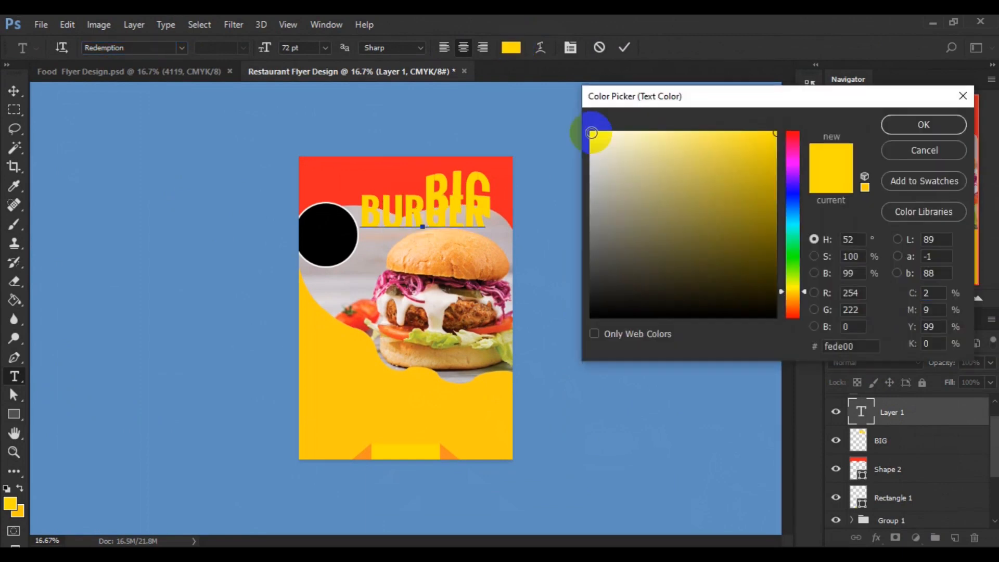
{"action": "left_click", "coordinate": [592, 133]}
{"action": "left_click", "coordinate": [914, 124]}
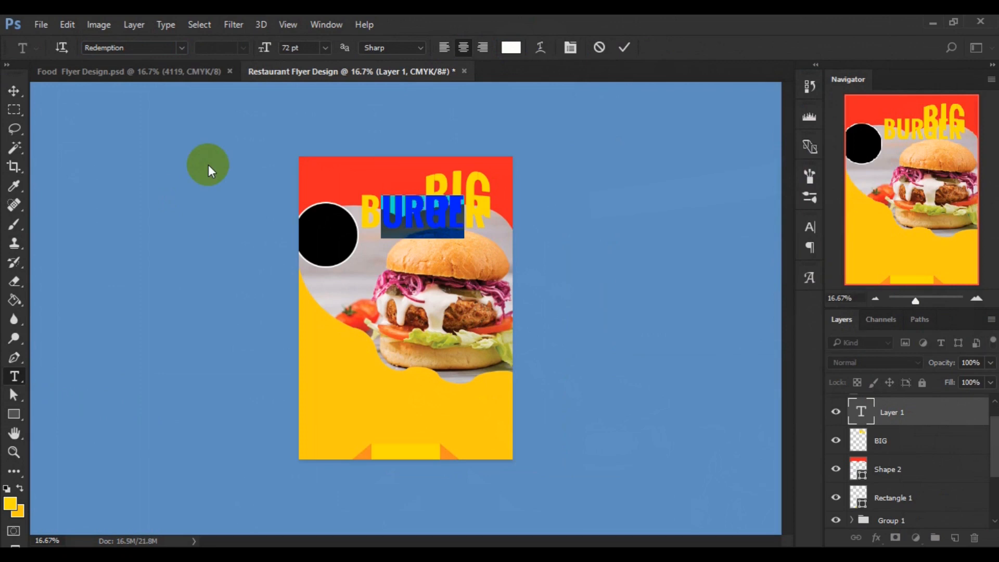
Step: Change the wording's case to Burger and move it right so it overlaps the lower edge of the BIG lettering
{"action": "left_click", "coordinate": [15, 94]}
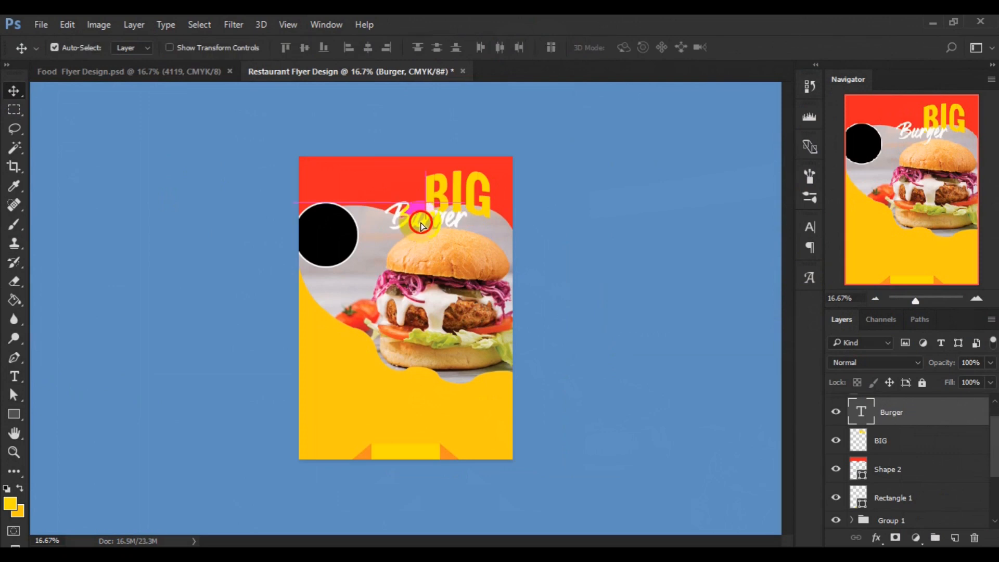
{"action": "left_click_drag", "start_coordinate": [429, 225], "coordinate": [436, 224]}
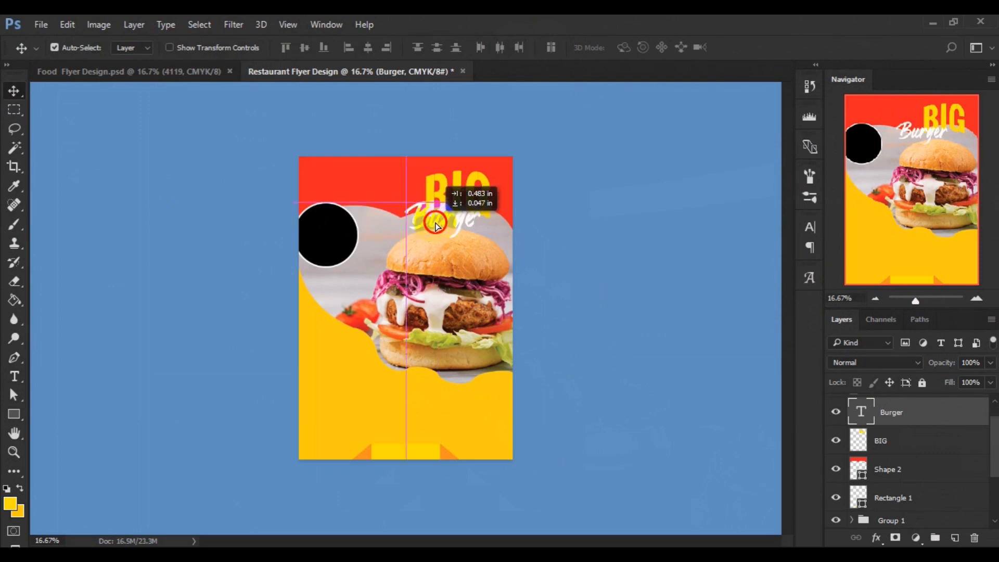
{"action": "left_click_drag", "start_coordinate": [436, 225], "coordinate": [443, 226]}
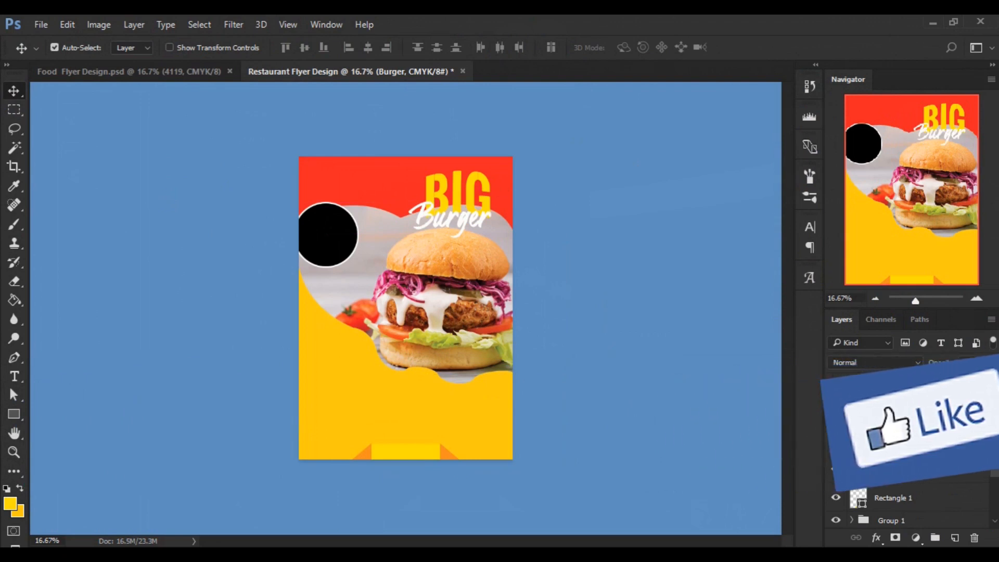
Step: Add a black outside stroke to the Burger text and increase its size slightly
{"action": "right_click", "coordinate": [899, 411]}
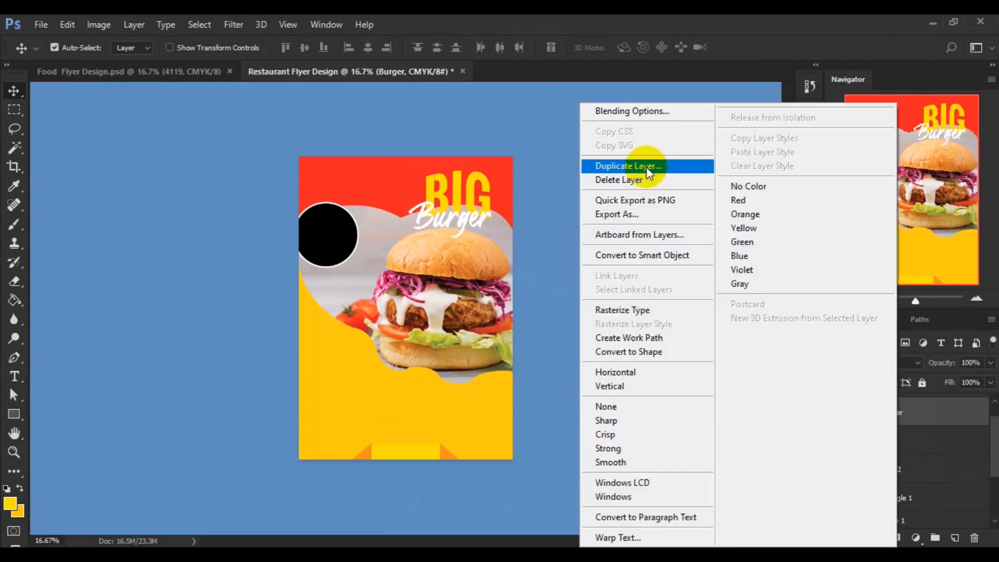
{"action": "left_click", "coordinate": [638, 113]}
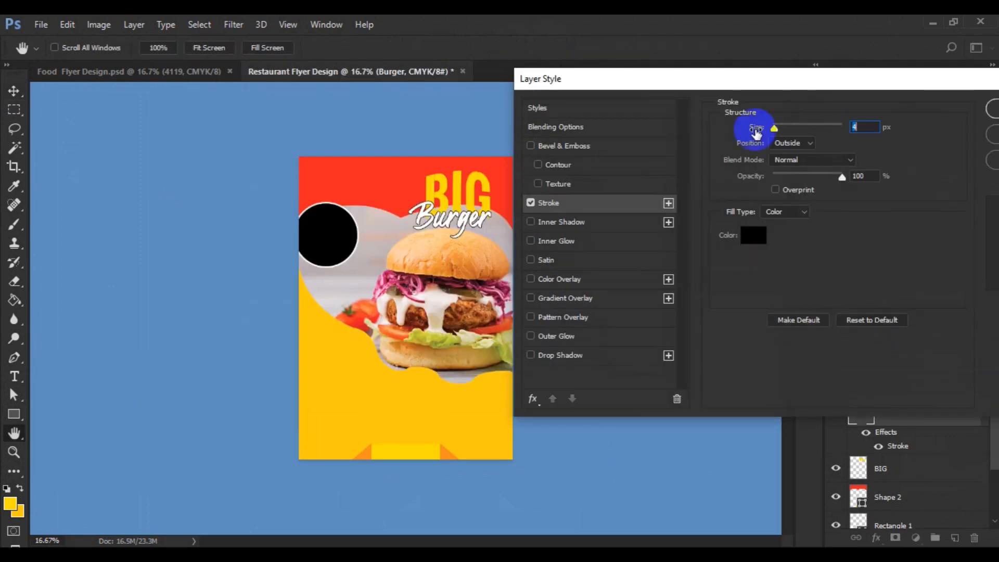
{"action": "left_click_drag", "start_coordinate": [755, 130], "coordinate": [759, 130]}
{"action": "left_click", "coordinate": [986, 110]}
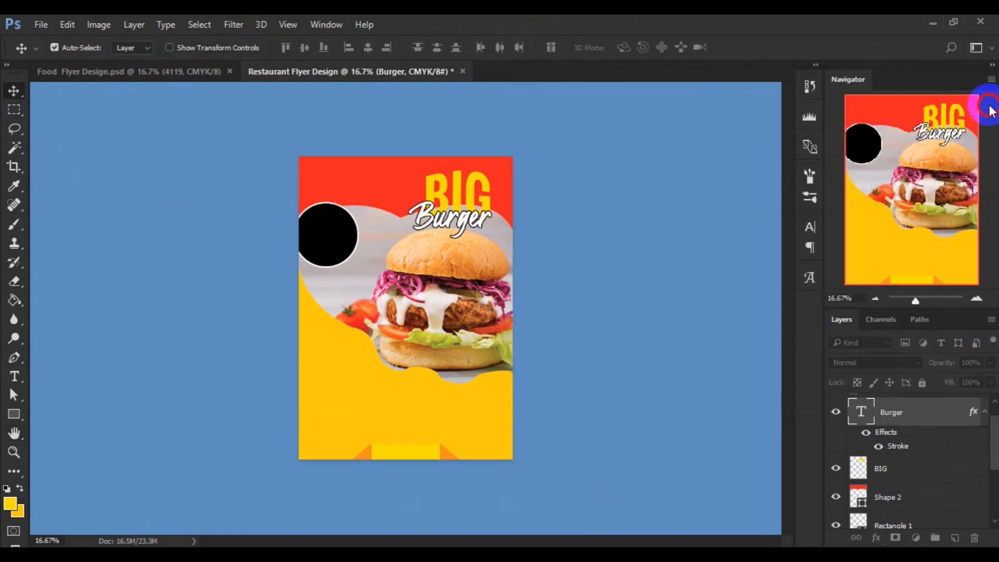